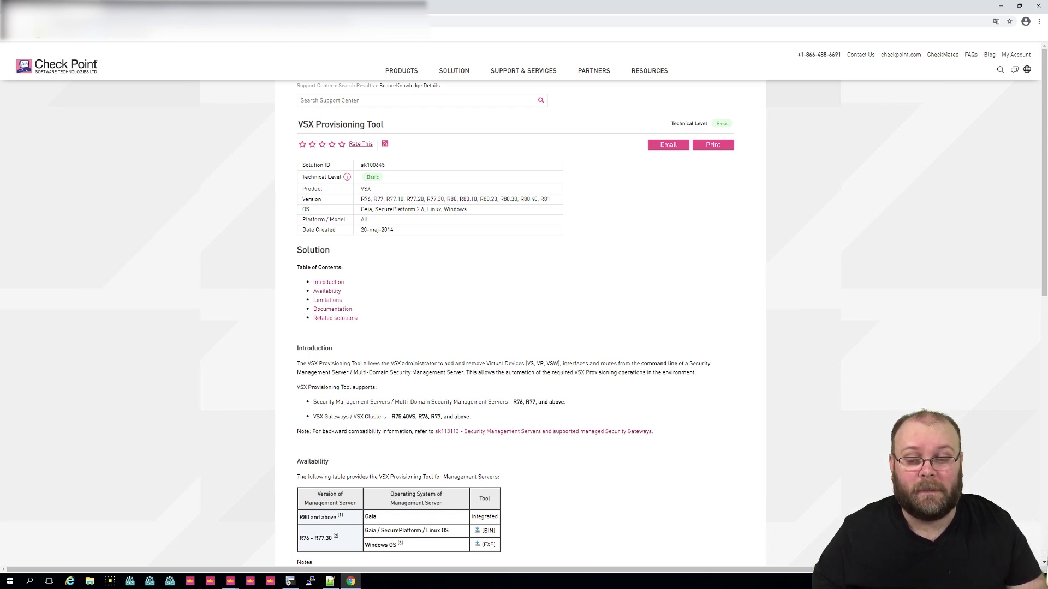
Step: Open fw3361-vs-Test's properties at Topology, showing its interface and the 10.213.98.0 route
mouse_move(229, 581)
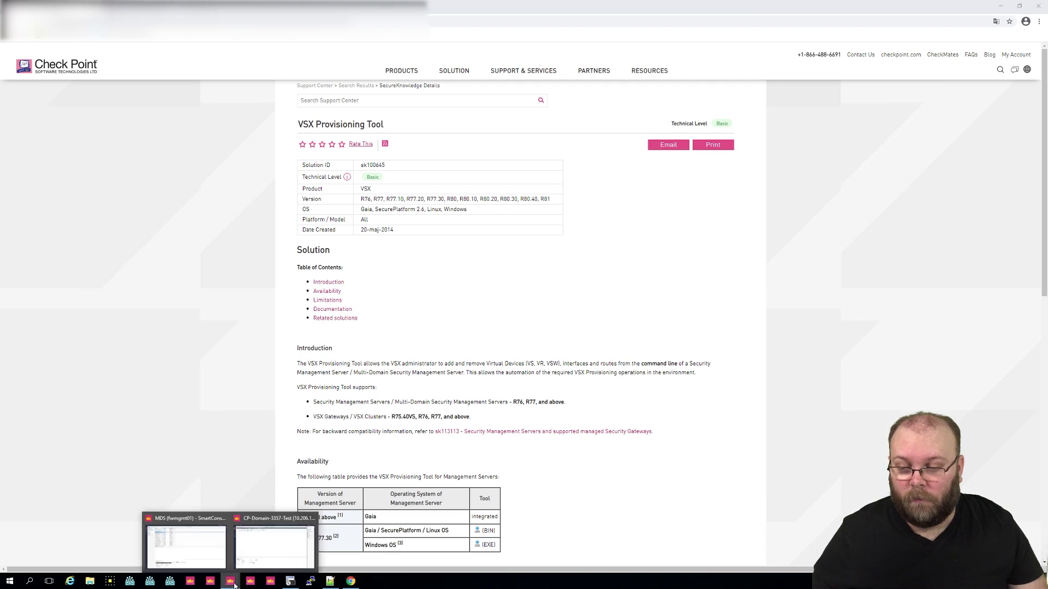
left_click(270, 552)
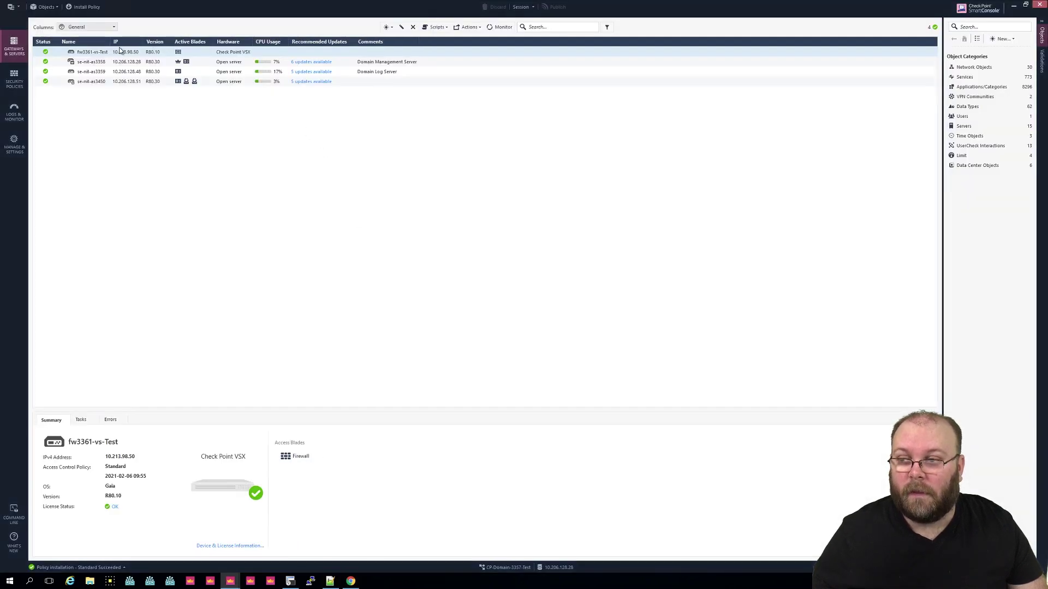
double_click(104, 52)
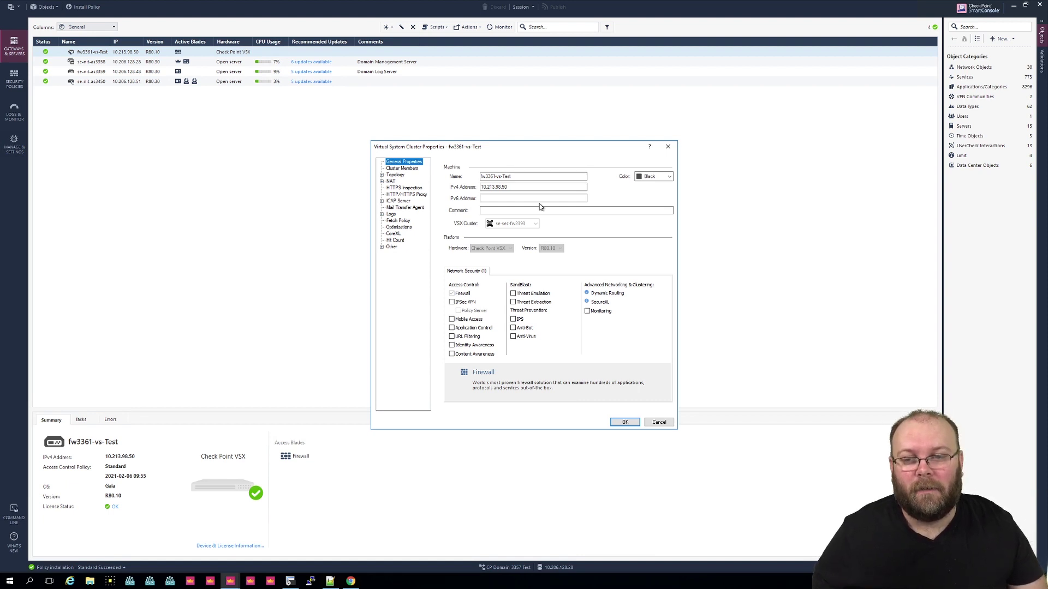
left_click(404, 176)
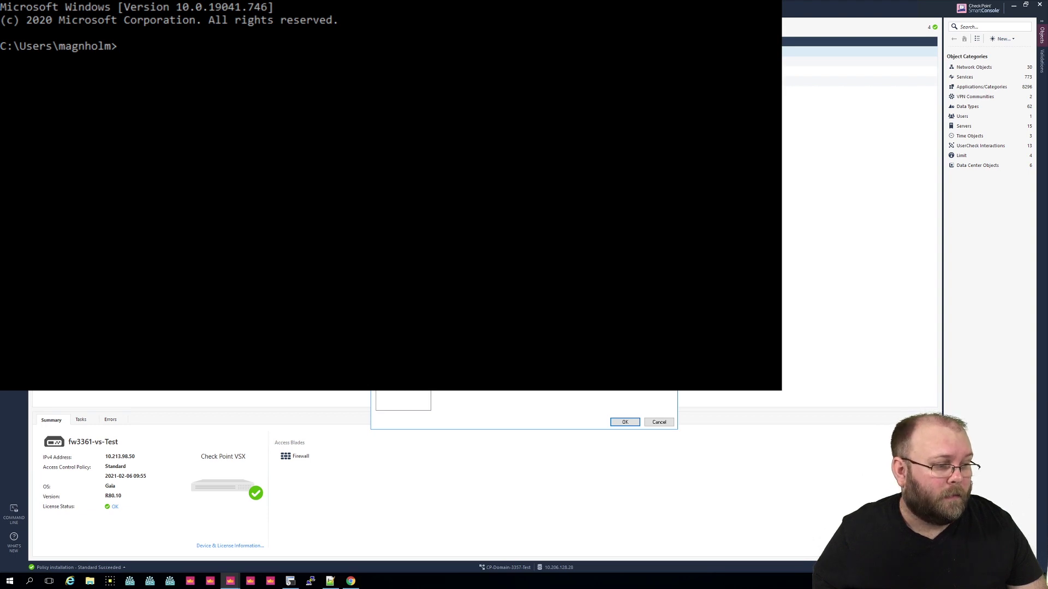
Step: Ping 10.213.98.50, stop it after it times out, and return to SmartConsole
scroll(240, 120, "down", 6, "ctrl")
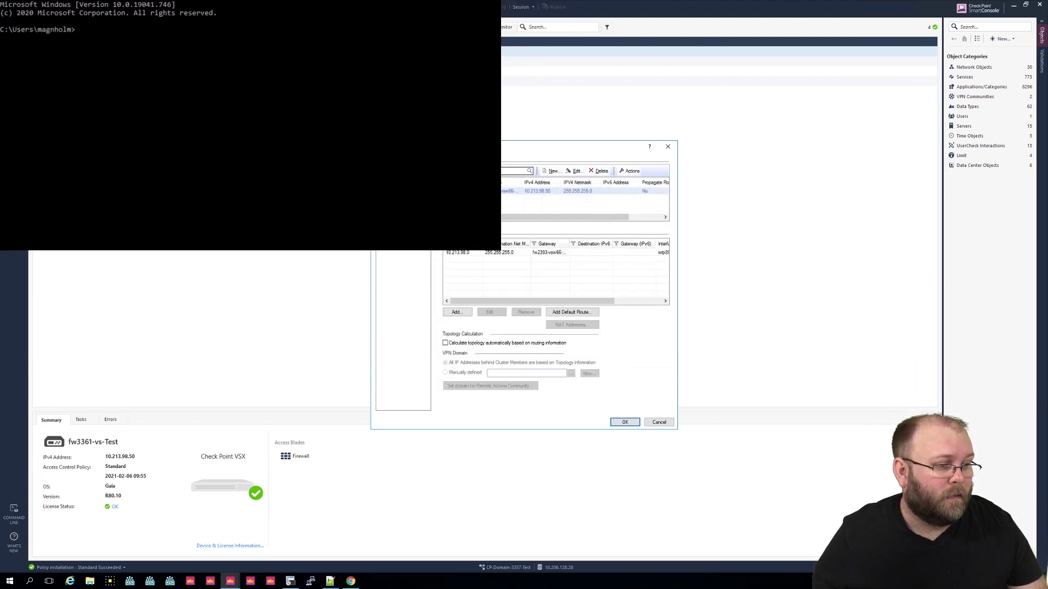
scroll(246, 123, "up", 2, "ctrl")
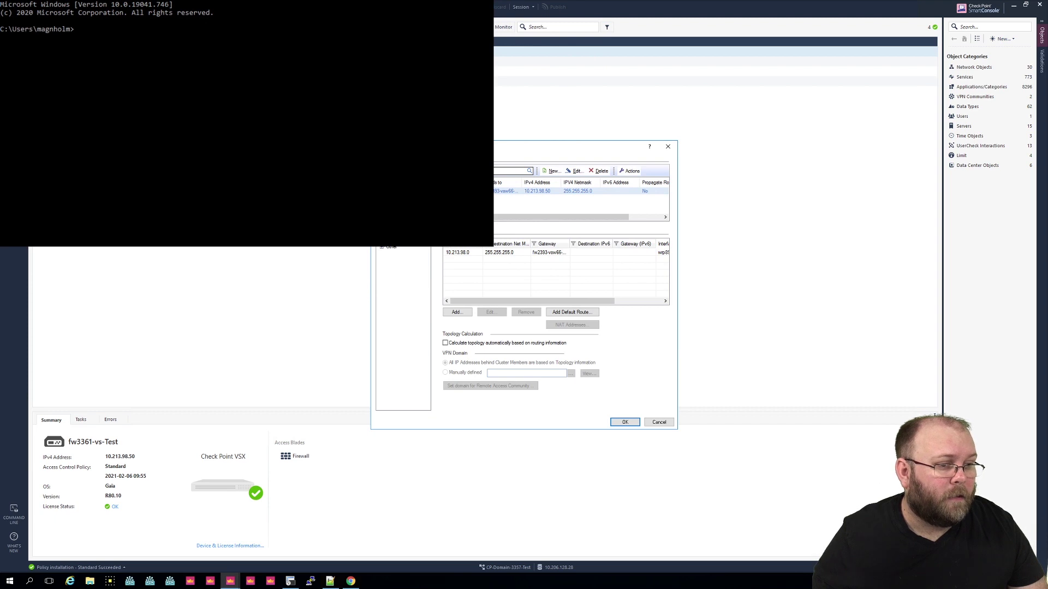
type("p")
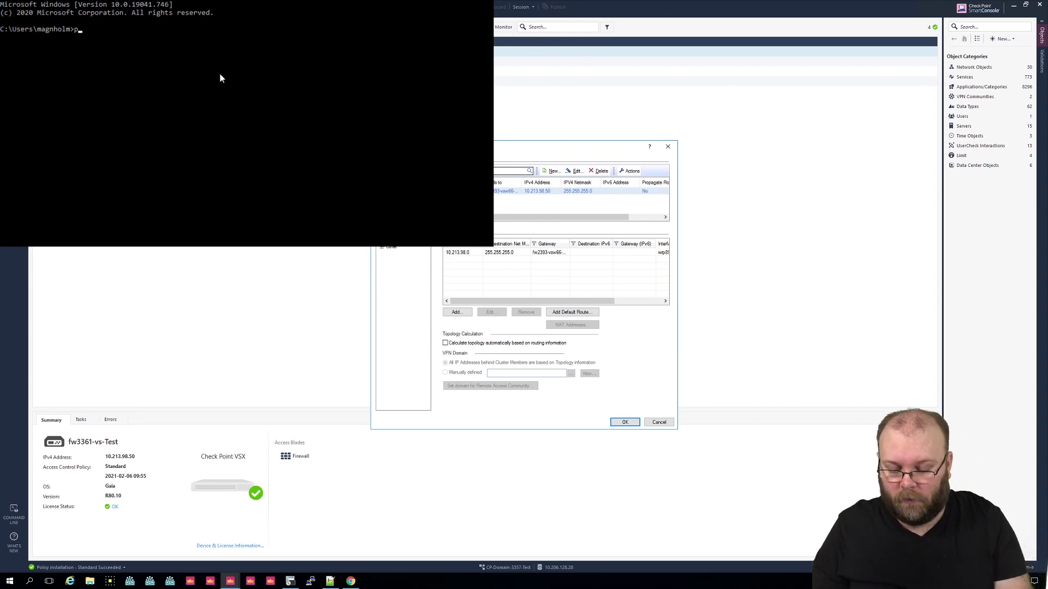
type("ing 10.")
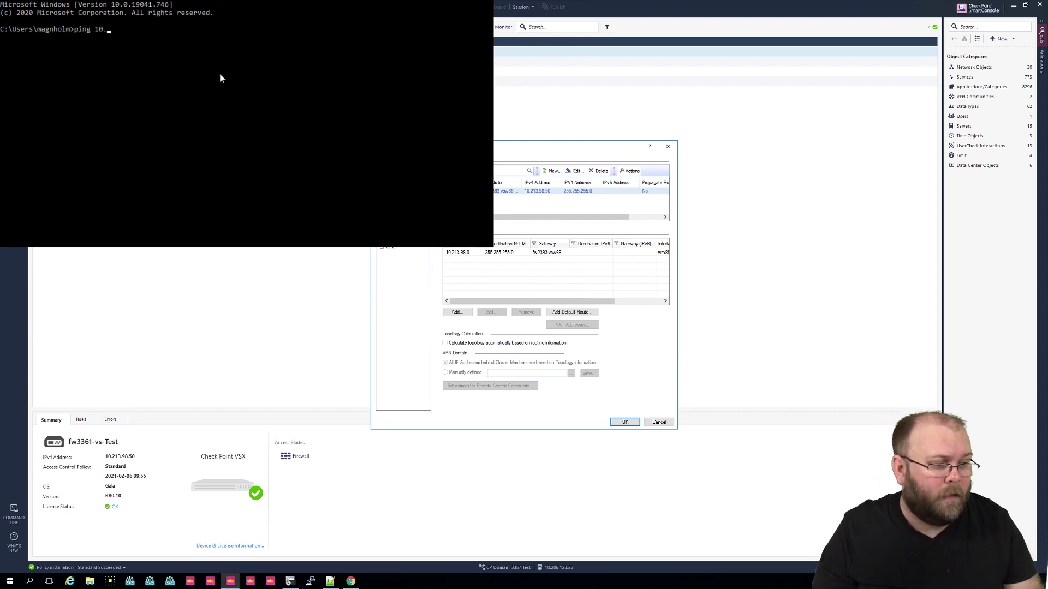
type("213.98.50")
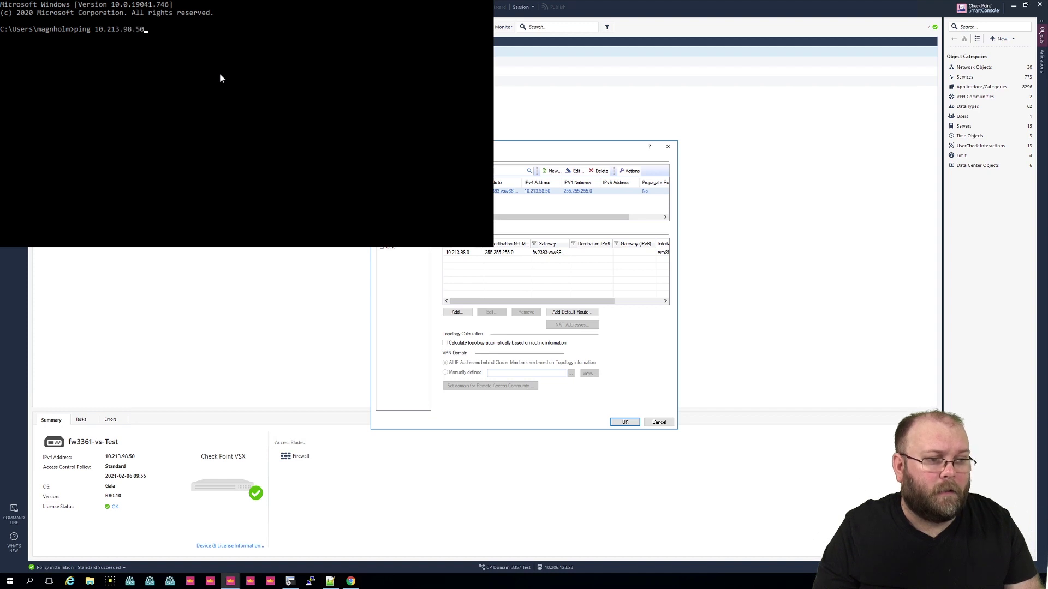
key("Return")
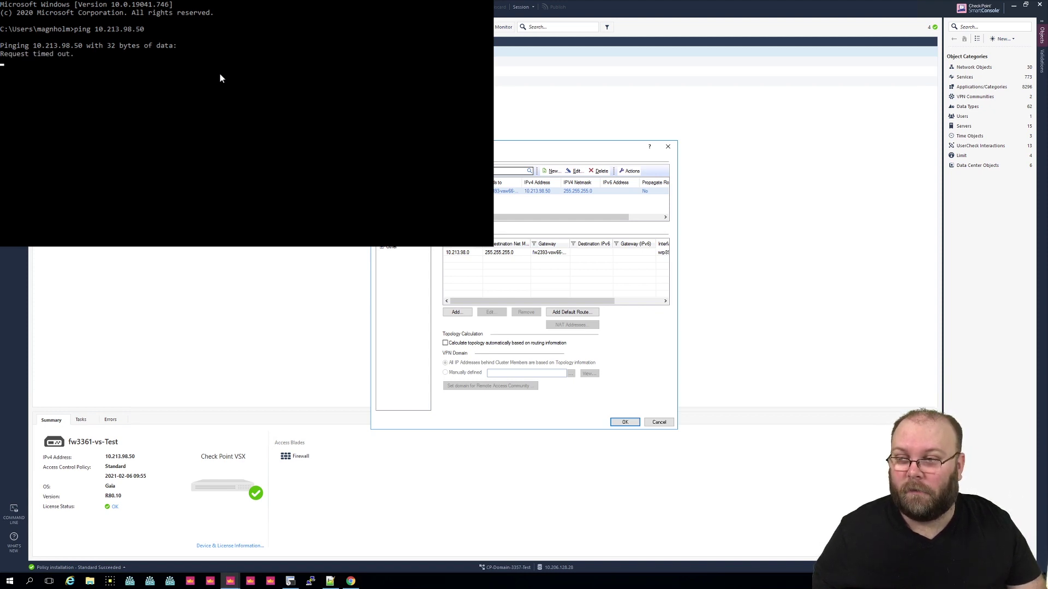
key("ctrl+c")
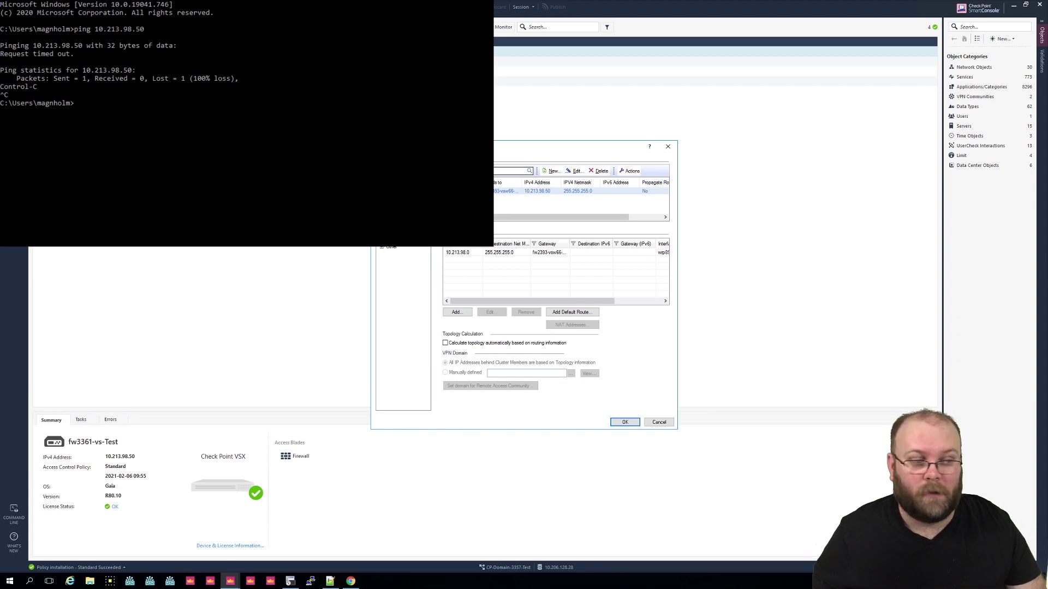
key("alt+Tab")
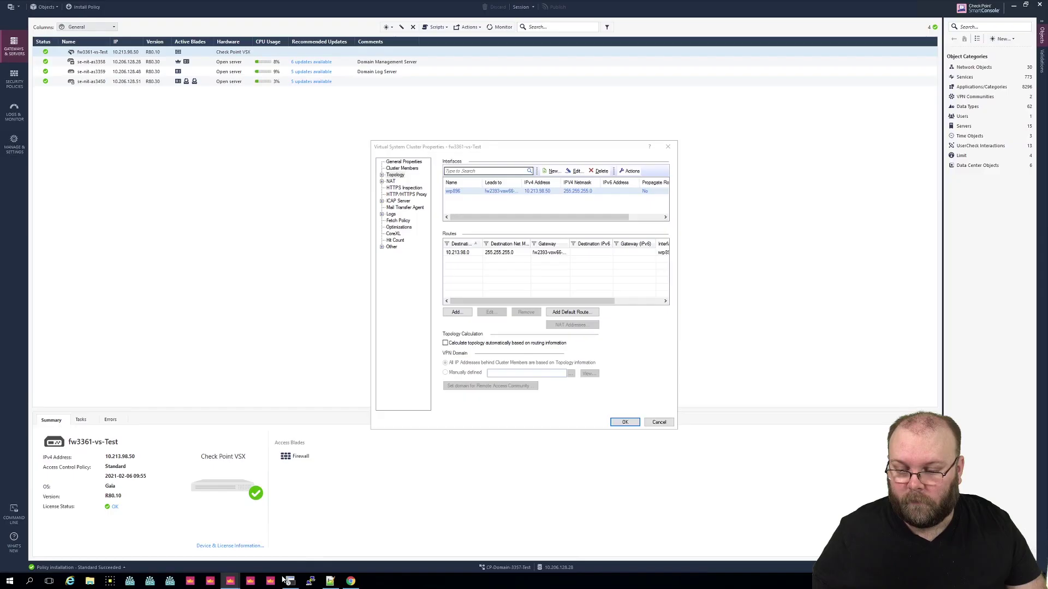
Step: Add a route to 10.0.0.0, netmask 255.0.0.0, via next-hop IP 10.213.98.1
left_click(525, 266)
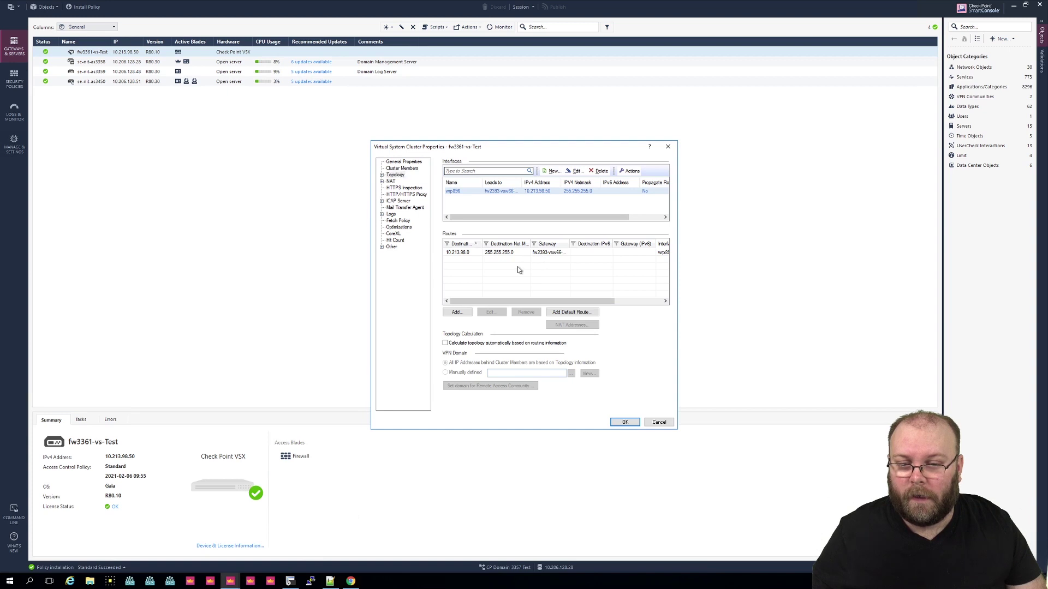
left_click(458, 312)
left_click_drag(532, 290, 532, 294)
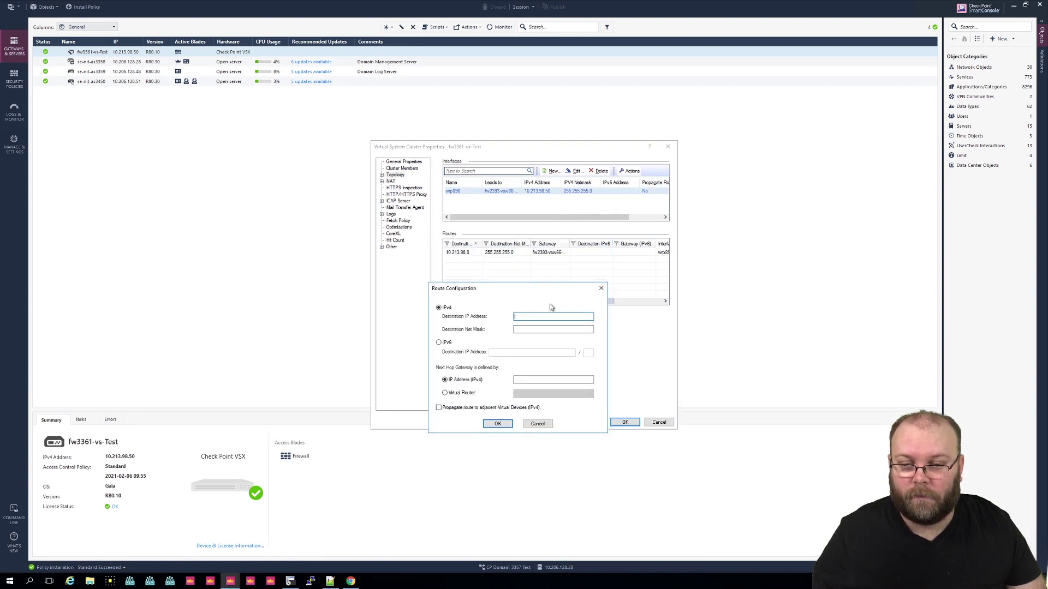
type("10.0.0.0")
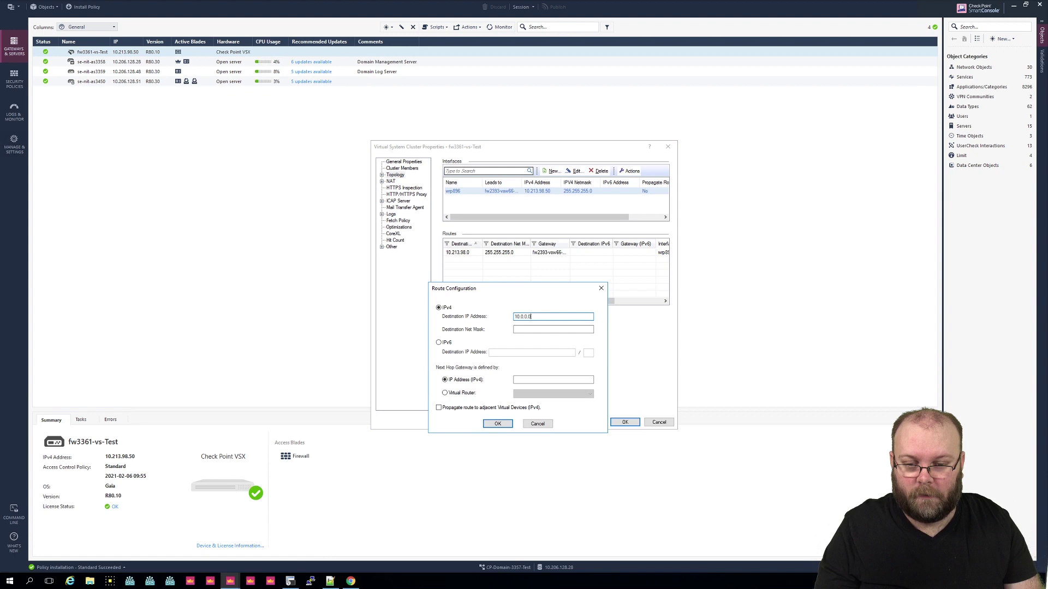
key("Tab")
type("255.0.0.0")
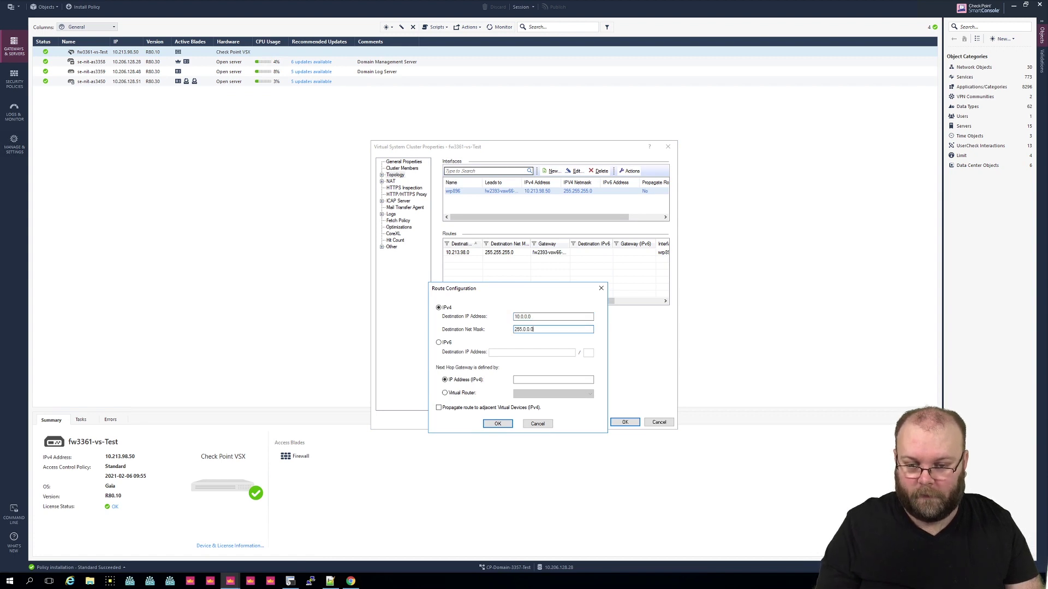
key("Tab")
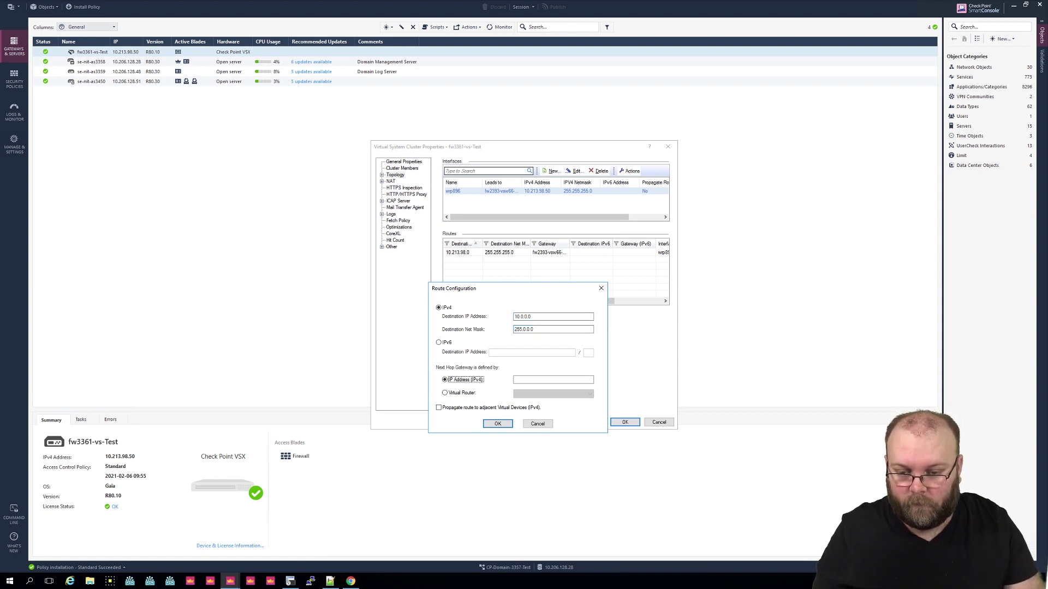
key("Tab")
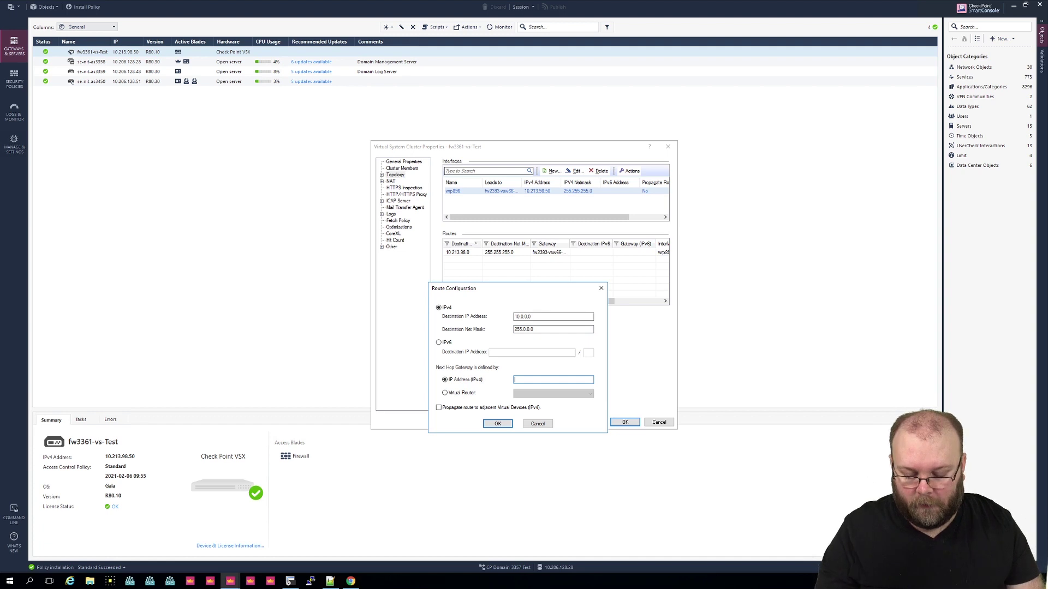
type("10.213")
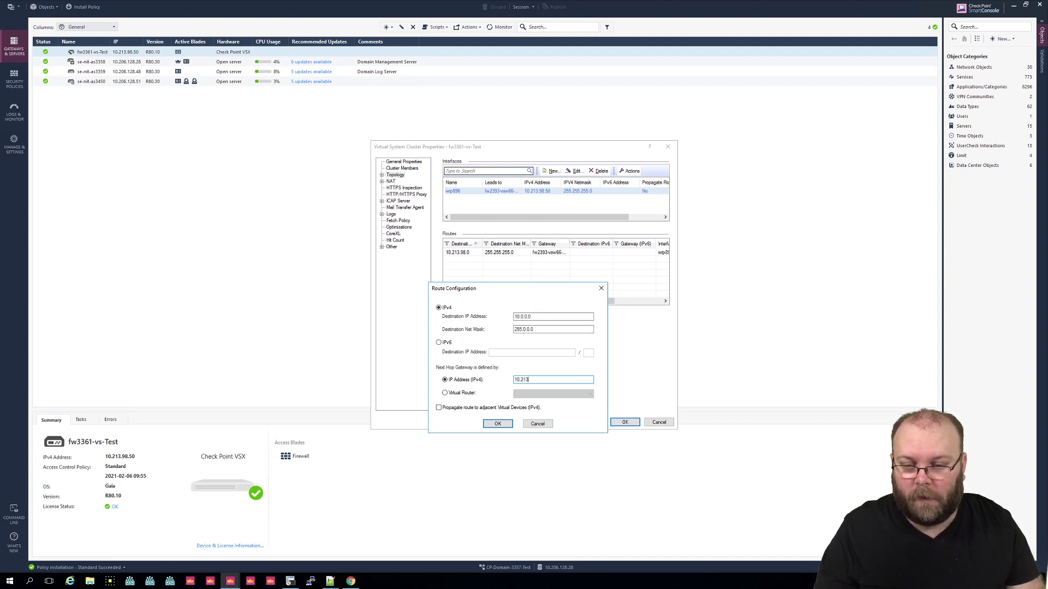
type(".98.1")
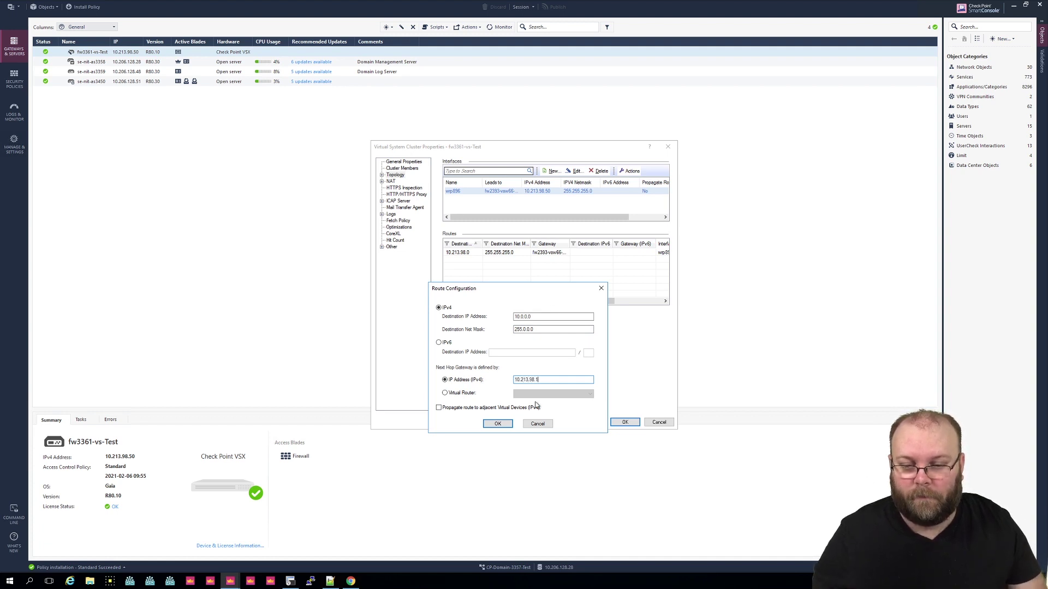
left_click(498, 424)
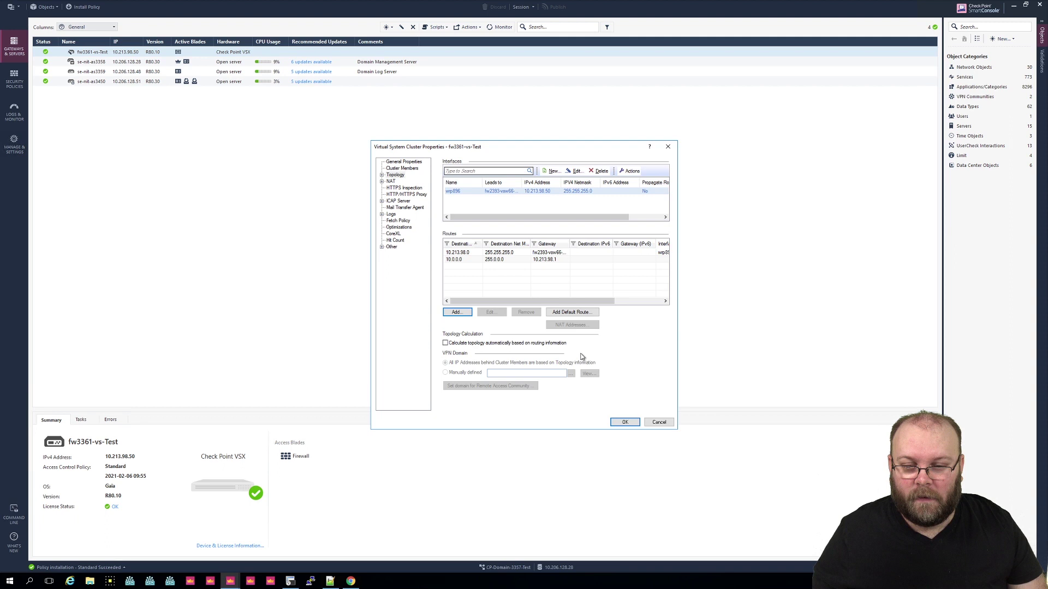
Step: Save the virtual system properties, let the VSX operation finish, and return to Command Prompt
left_click(625, 423)
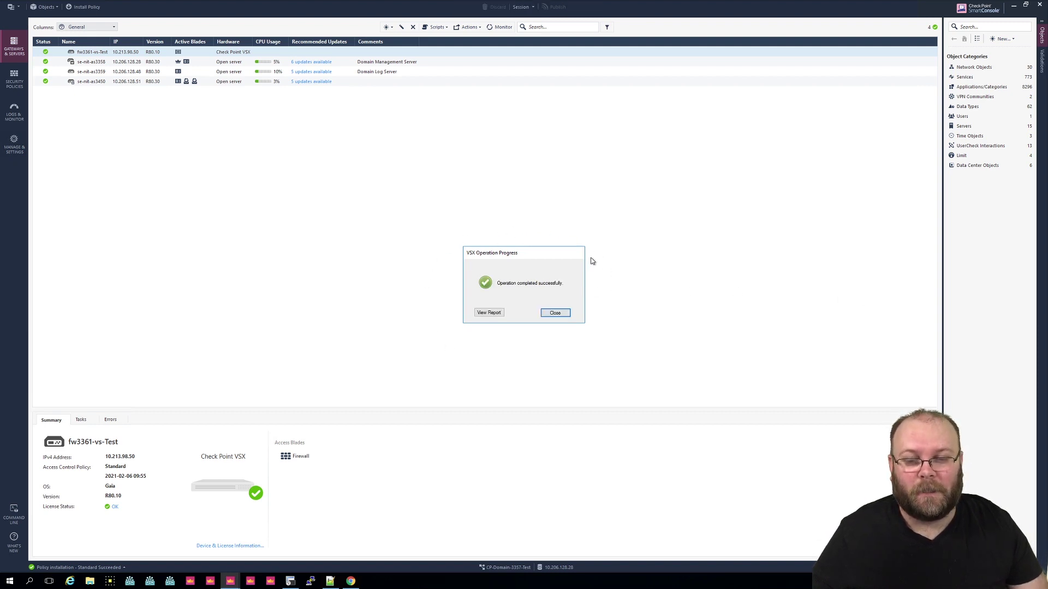
left_click(552, 313)
key("alt+Tab")
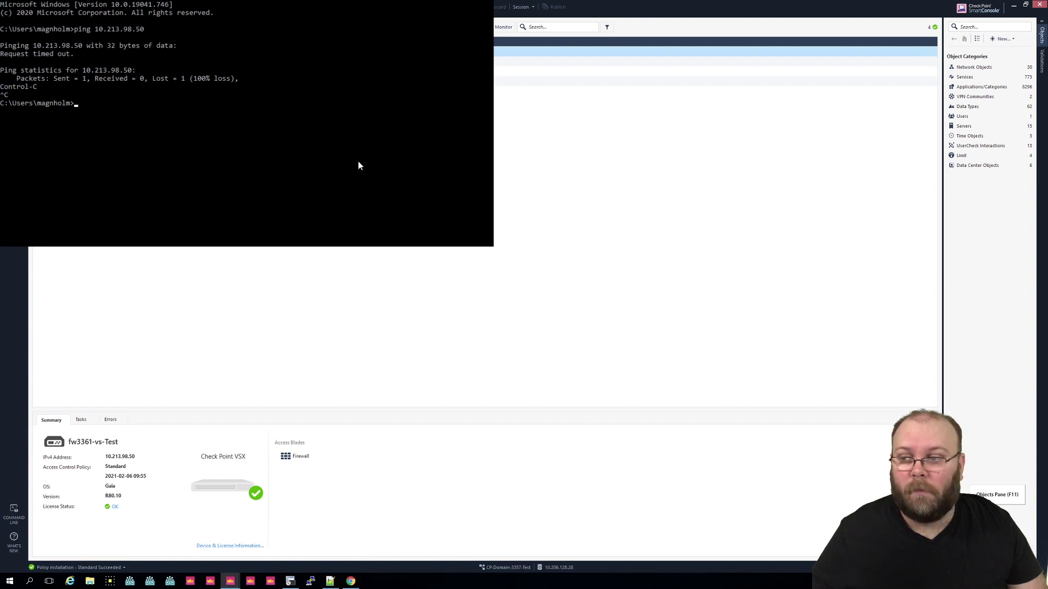
Step: Rerun the ping to 10.213.98.50, now getting 4 of 4 replies with 0% loss
key("Up")
key("Return")
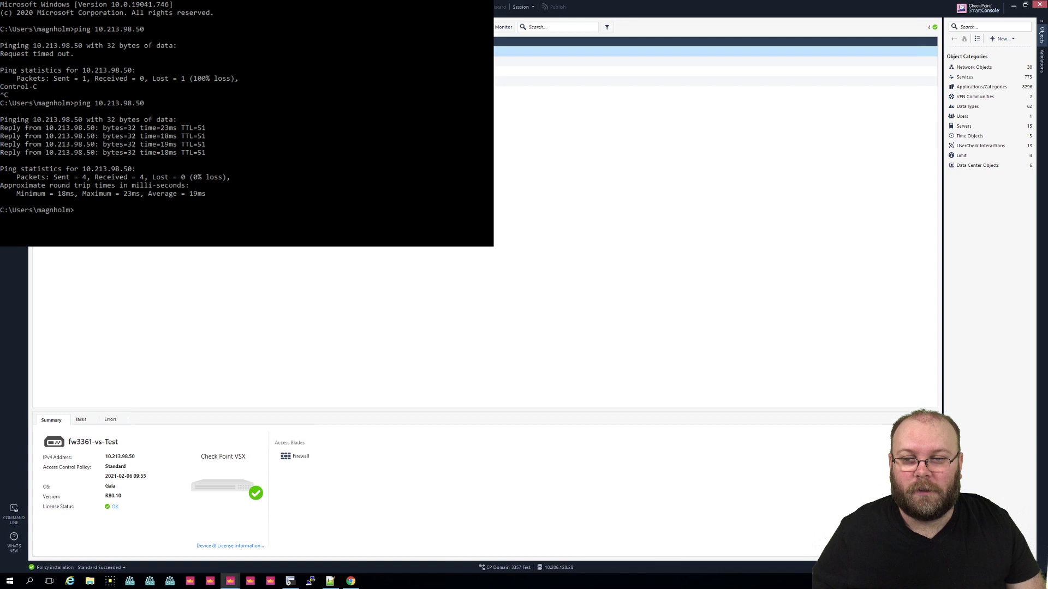
Step: Reopen fw3361-vs-Test's properties at the Topology page
left_click(524, 264)
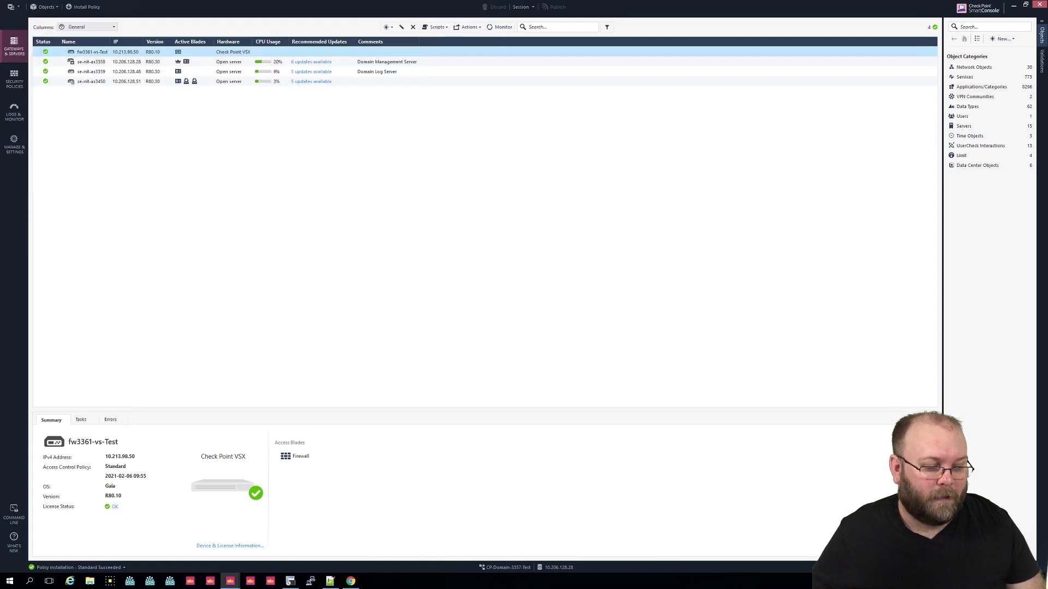
double_click(87, 52)
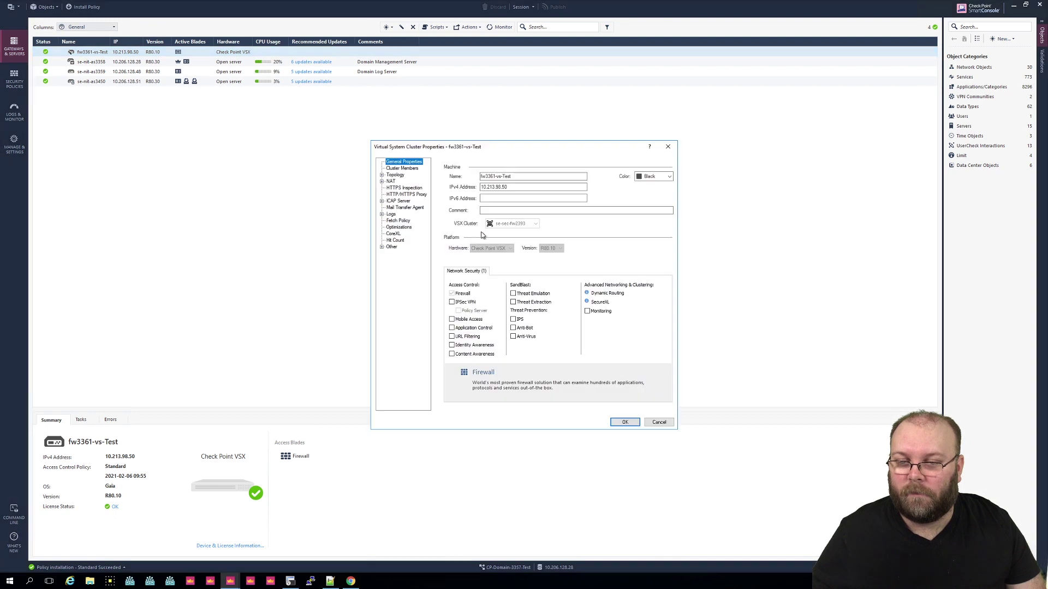
left_click(395, 174)
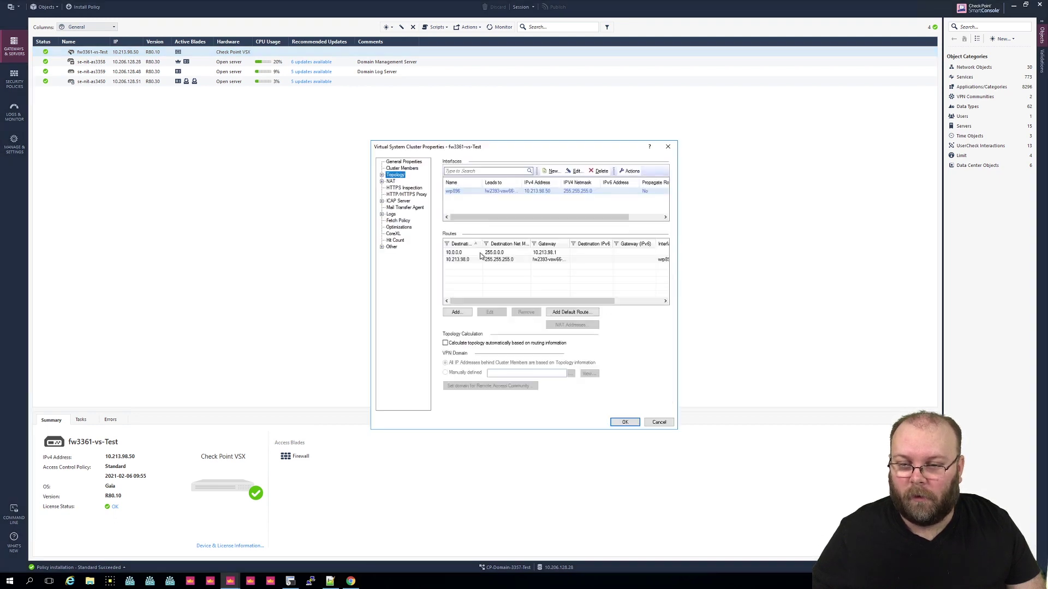
Step: Remove the 10.0.0.0 route, save the properties, and bring up the sk100645 article
left_click(482, 253)
left_click(526, 312)
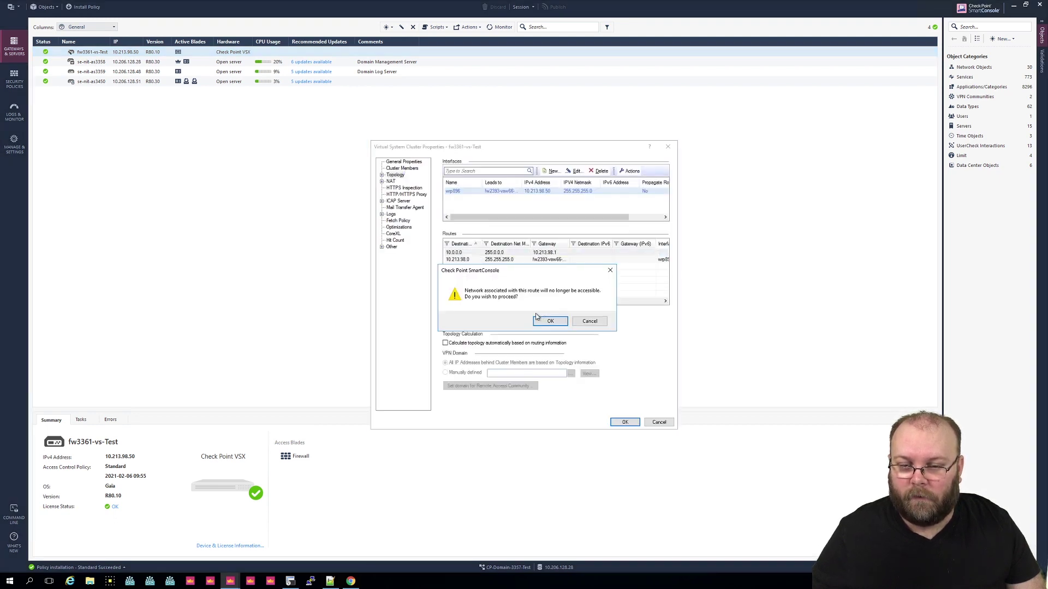
left_click(548, 322)
left_click(624, 422)
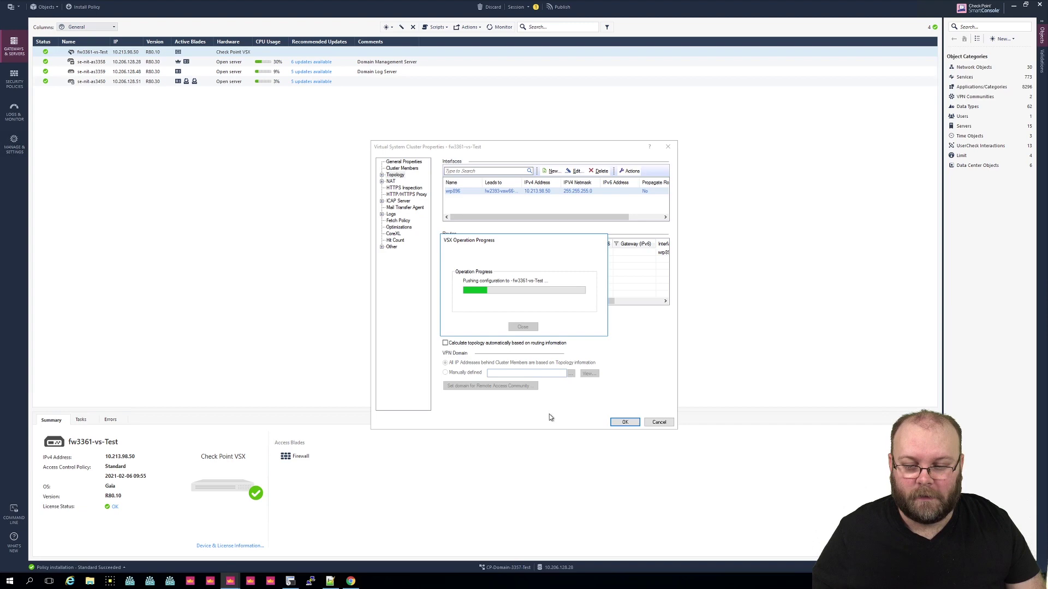
left_click(350, 581)
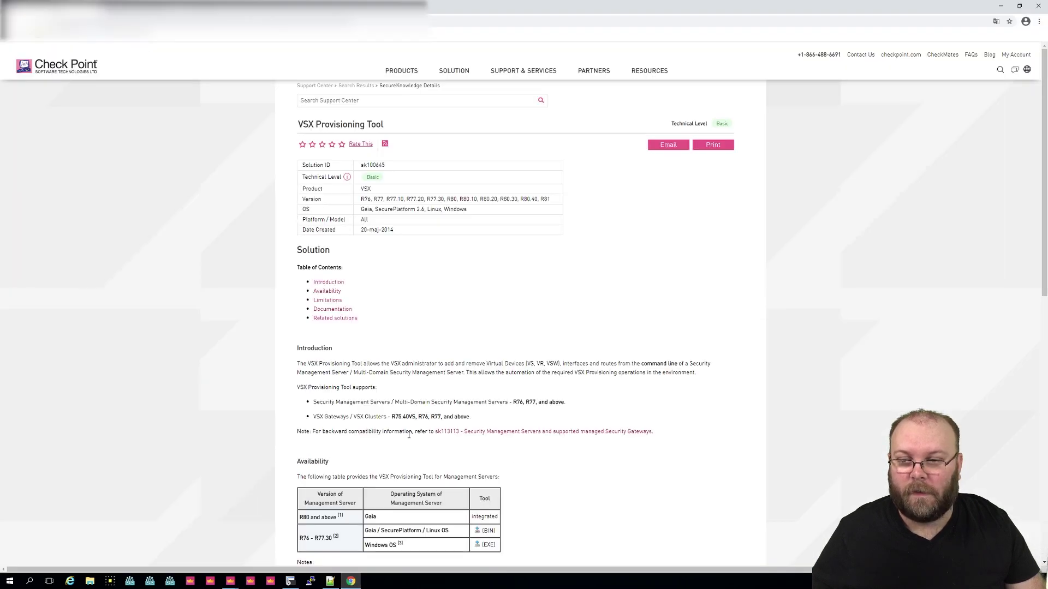
Step: Scroll sk100645 down to Documentation and open the Check Point VSX R80.10 Administration Guide
scroll(489, 376, "down", 1)
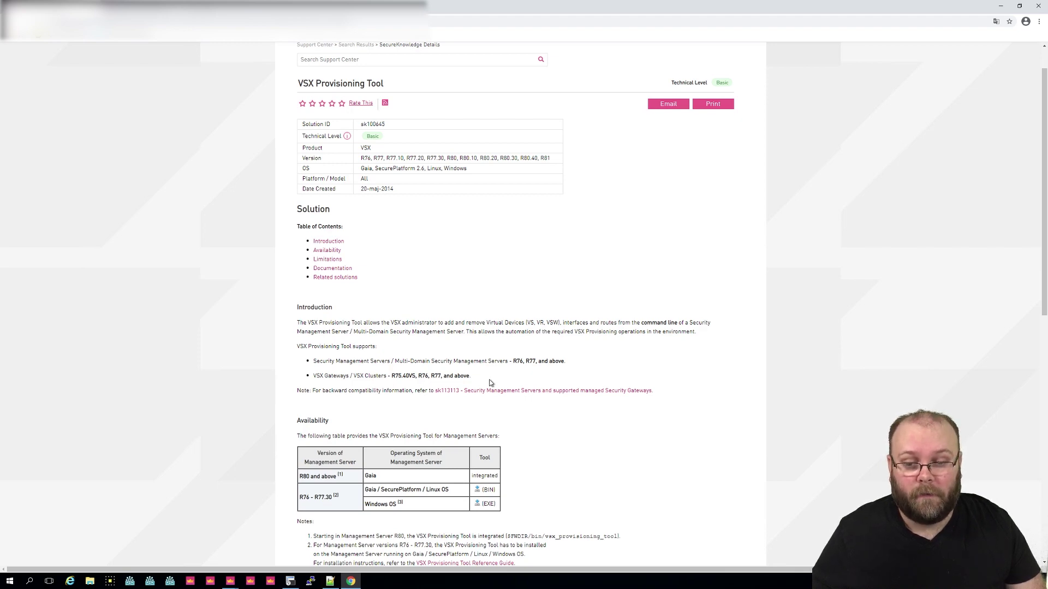
scroll(490, 383, "down", 7)
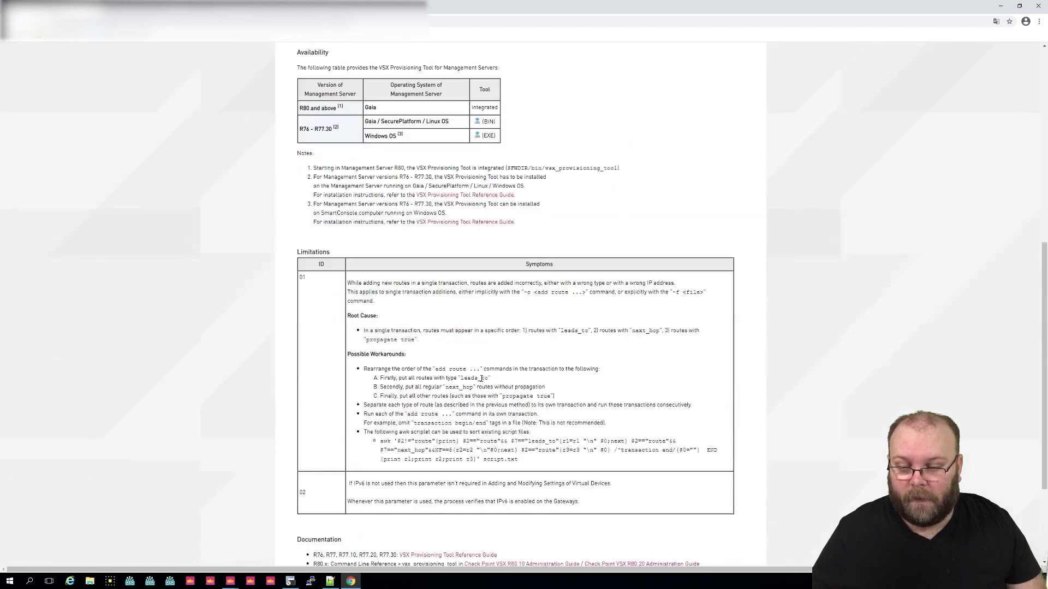
scroll(481, 378, "down", 3)
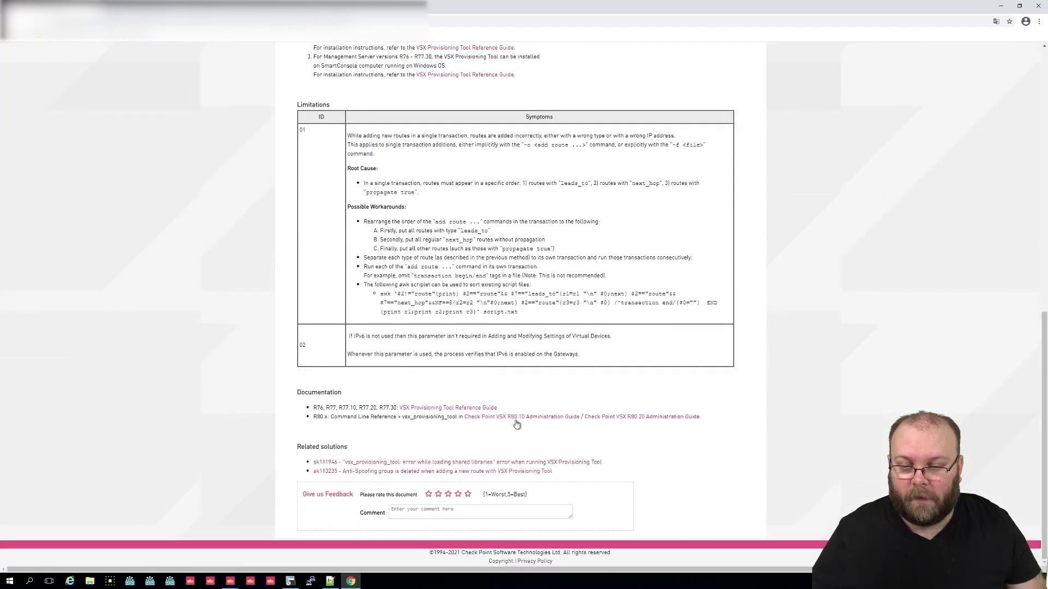
left_click(529, 419)
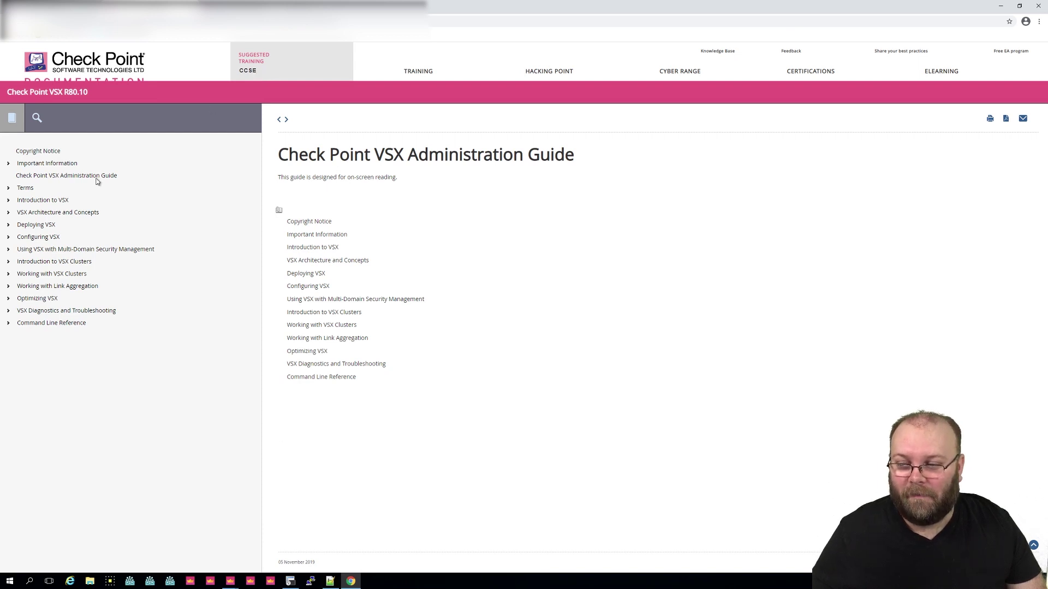
Step: Go to Command Line Reference and open the vsx_provisioning_tool page, revisiting it once
left_click(52, 323)
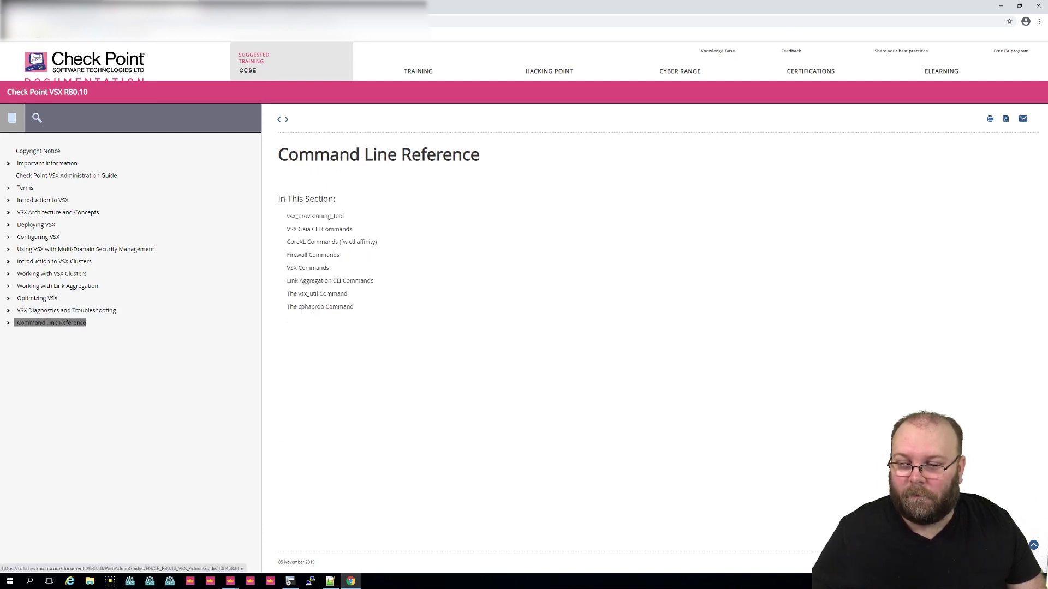
left_click(319, 215)
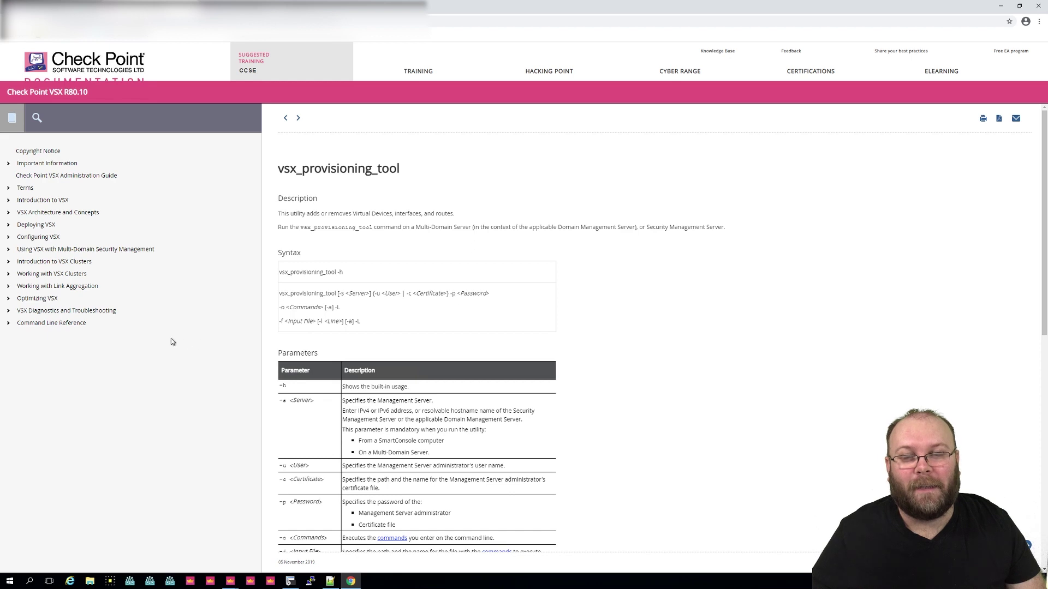
left_click(52, 322)
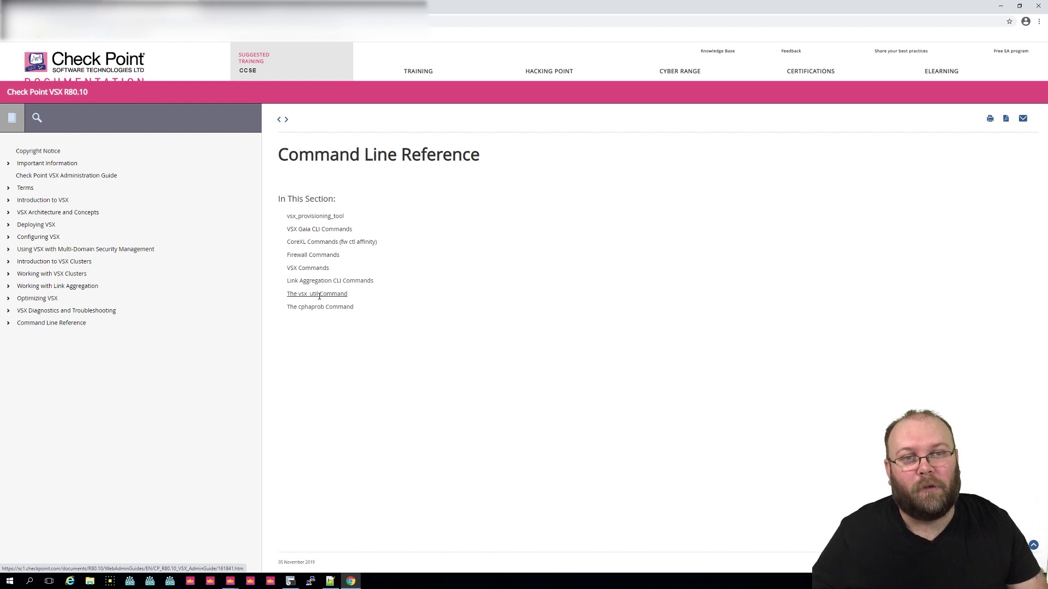
left_click(321, 217)
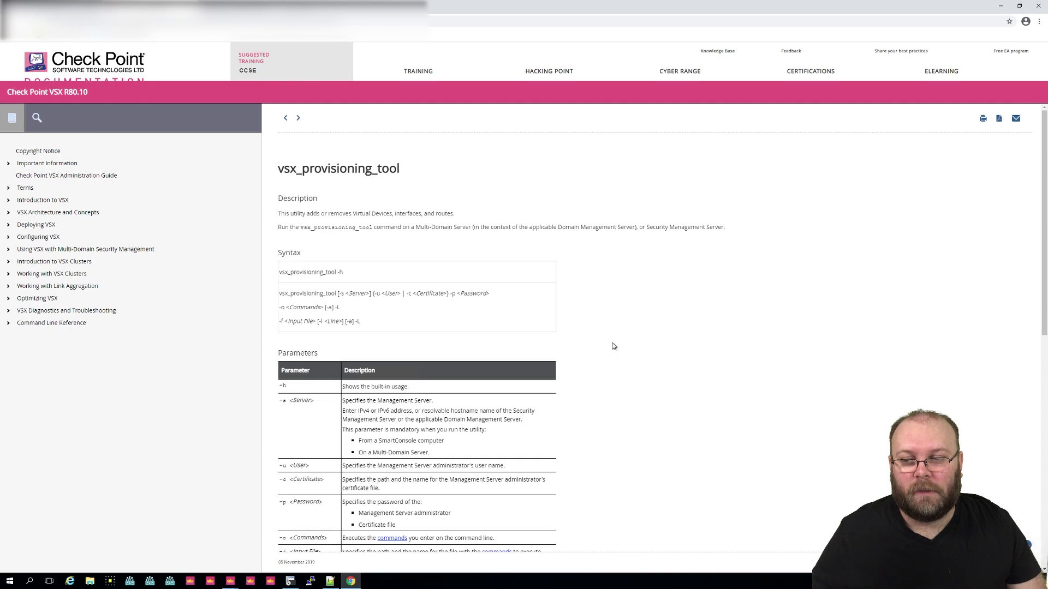
Step: Select the Example 1 input file path and Example 2 command, then bring up Notepad++'s new 7 tab
scroll(613, 346, "down", 3)
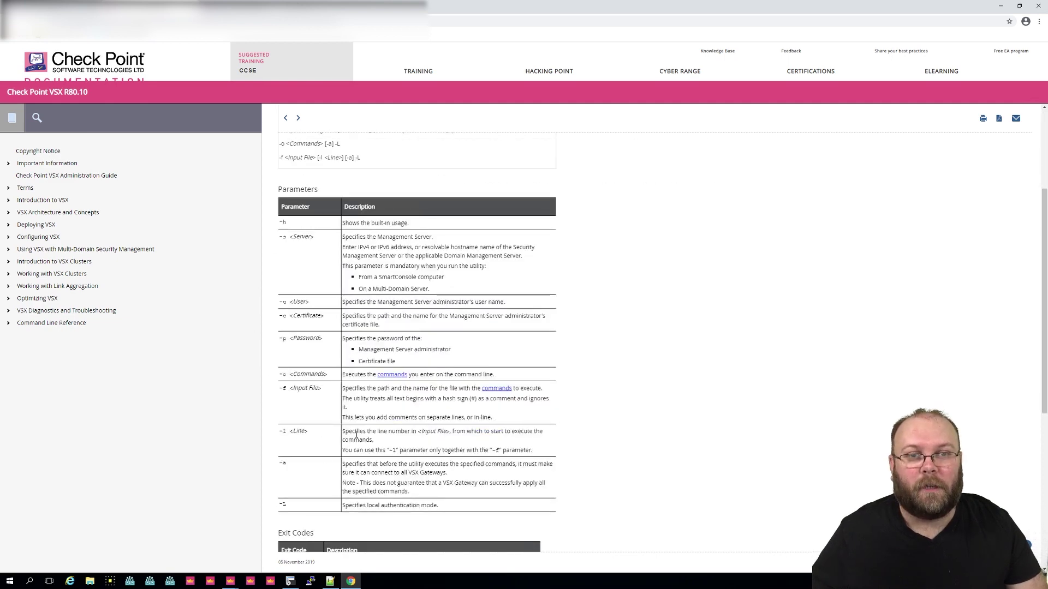
scroll(412, 440, "down", 3)
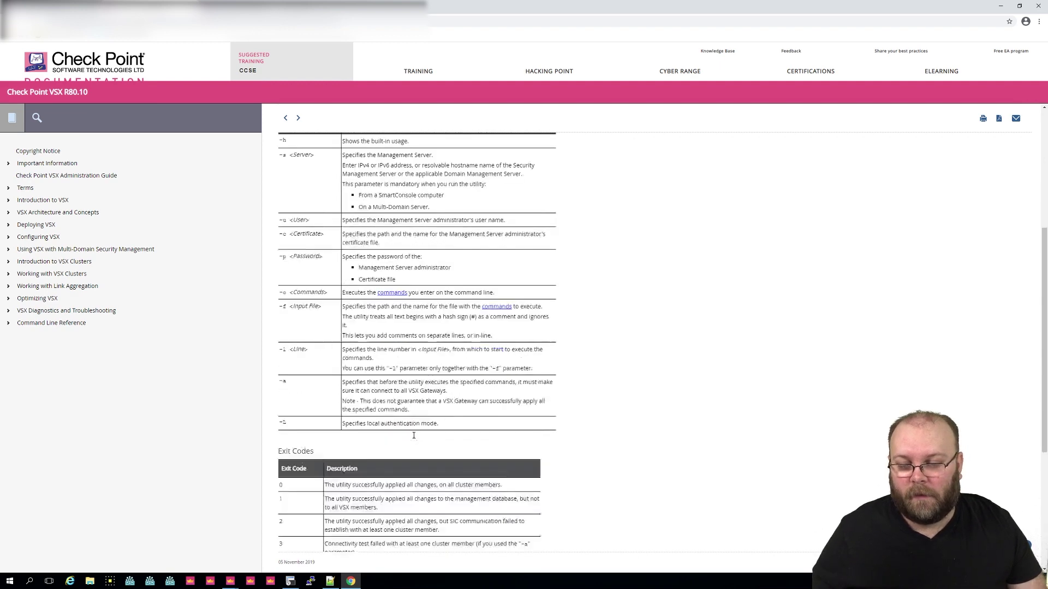
scroll(413, 439, "down", 3)
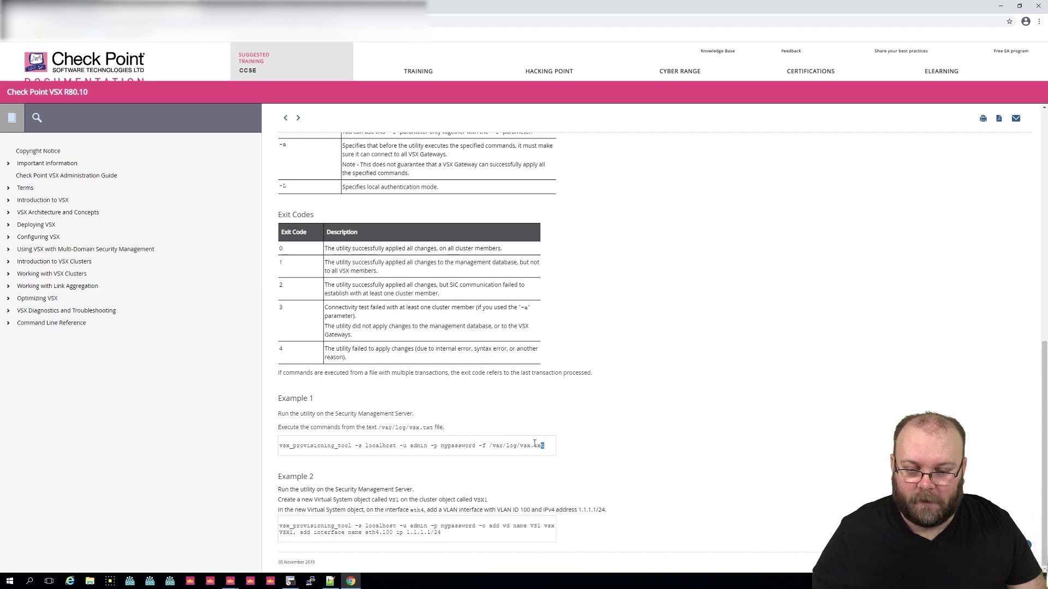
left_click_drag(545, 446, 489, 445)
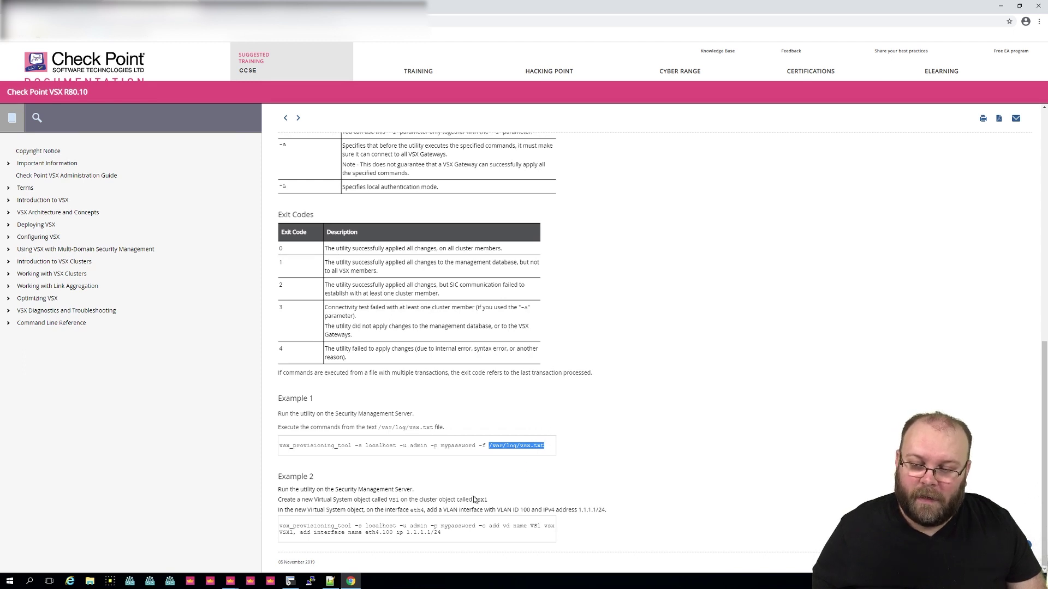
left_click_drag(453, 535, 279, 526)
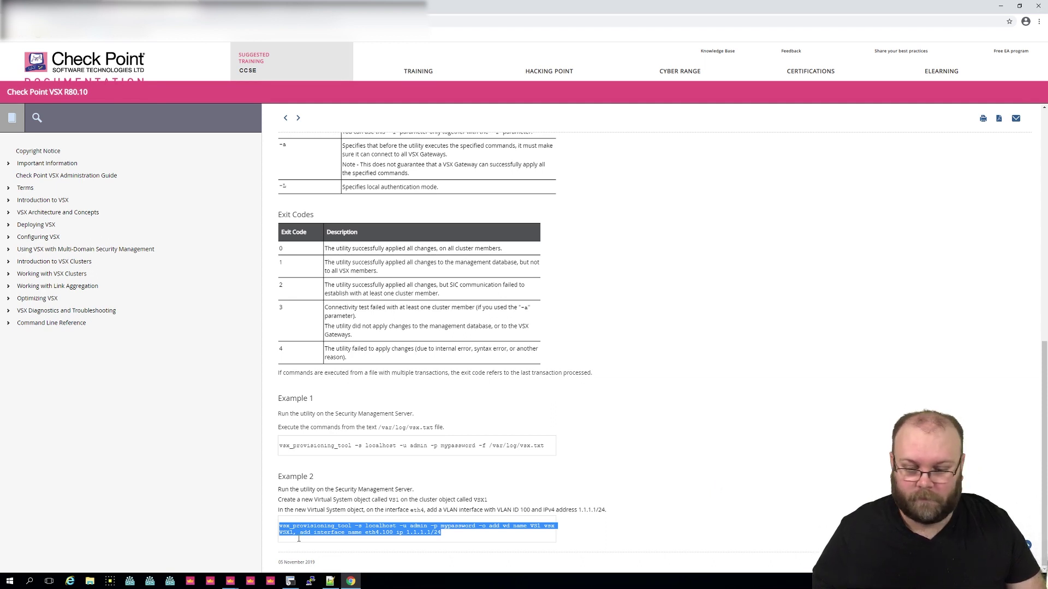
left_click(330, 581)
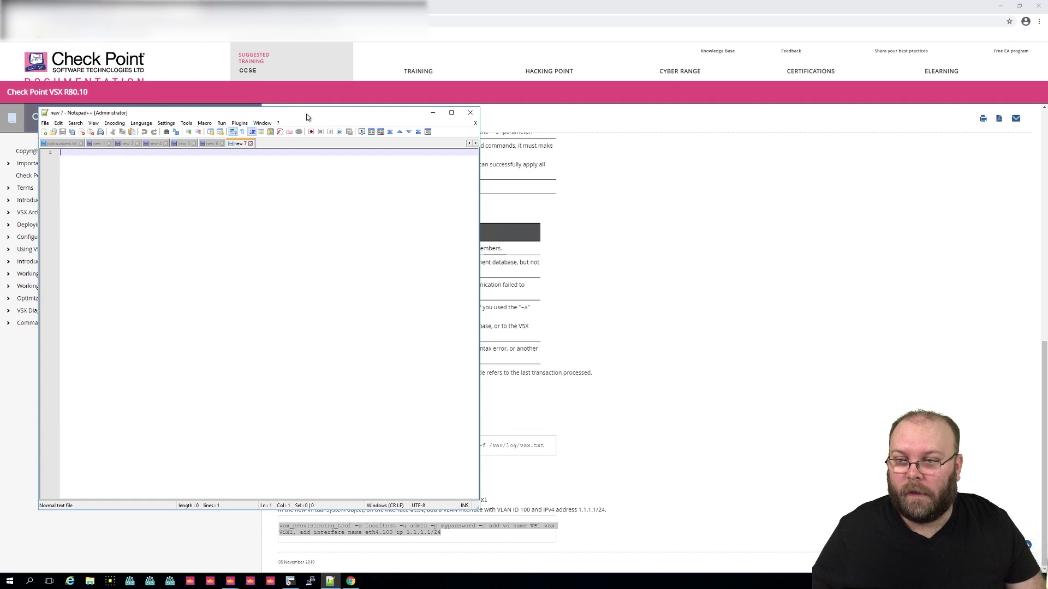
Step: Type 'transaction begin' as the first line, correcting the typo, and start a new line
left_click_drag(308, 115, 581, 113)
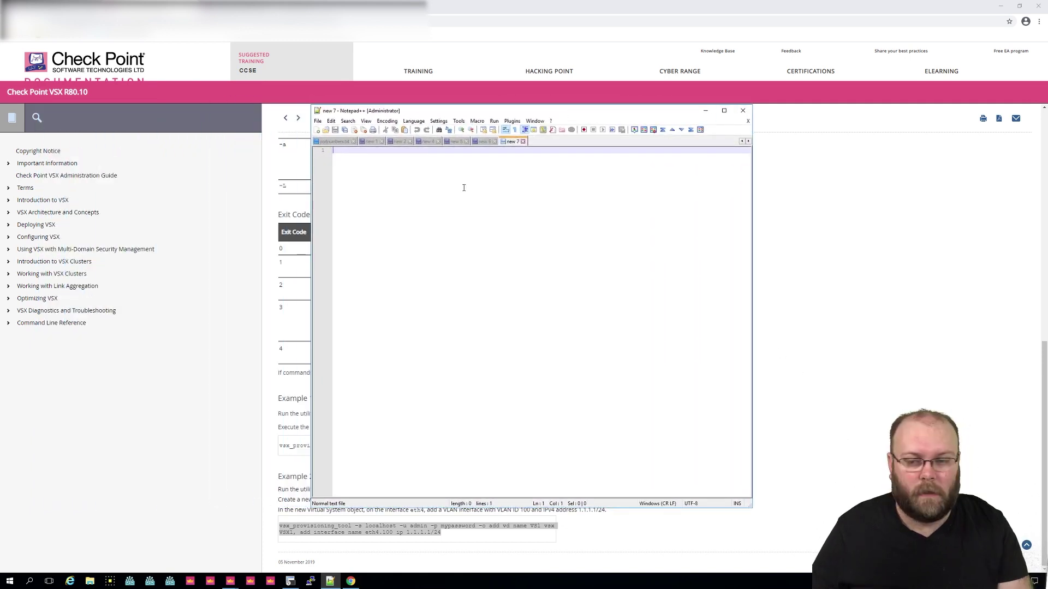
type("tcp")
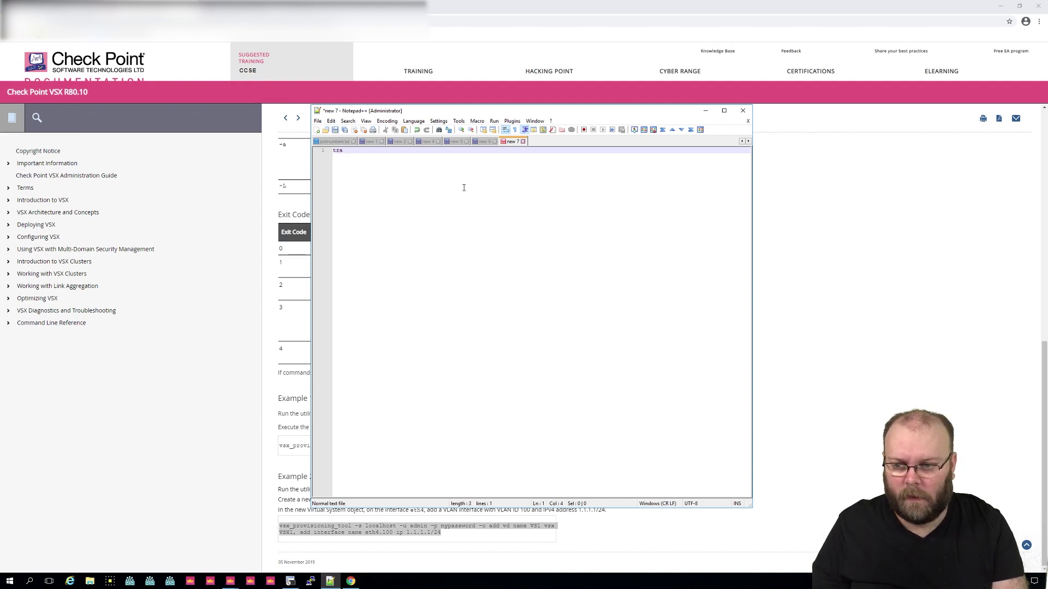
type("cection")
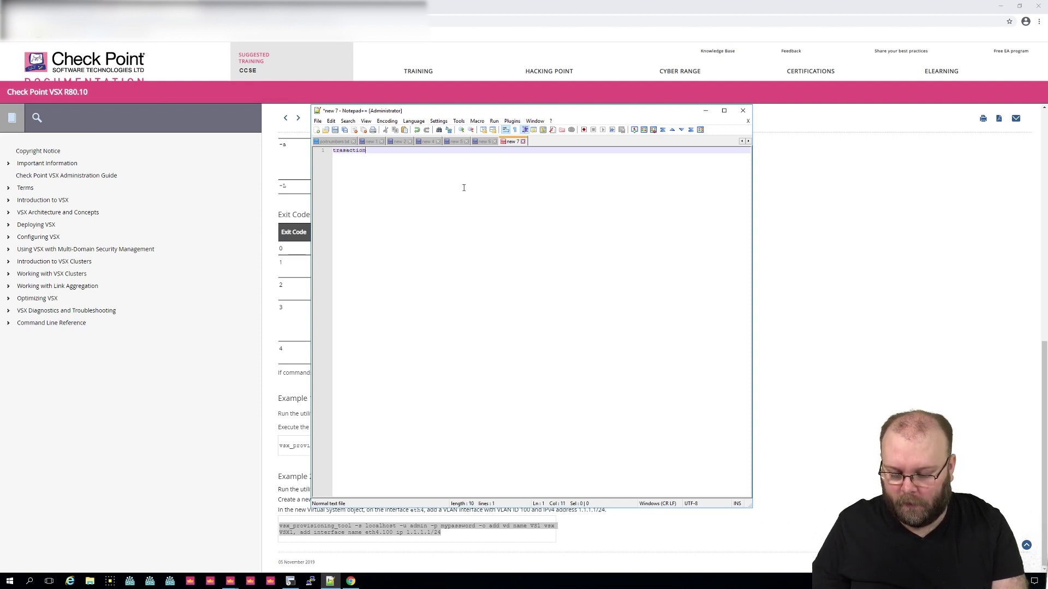
type(" begin")
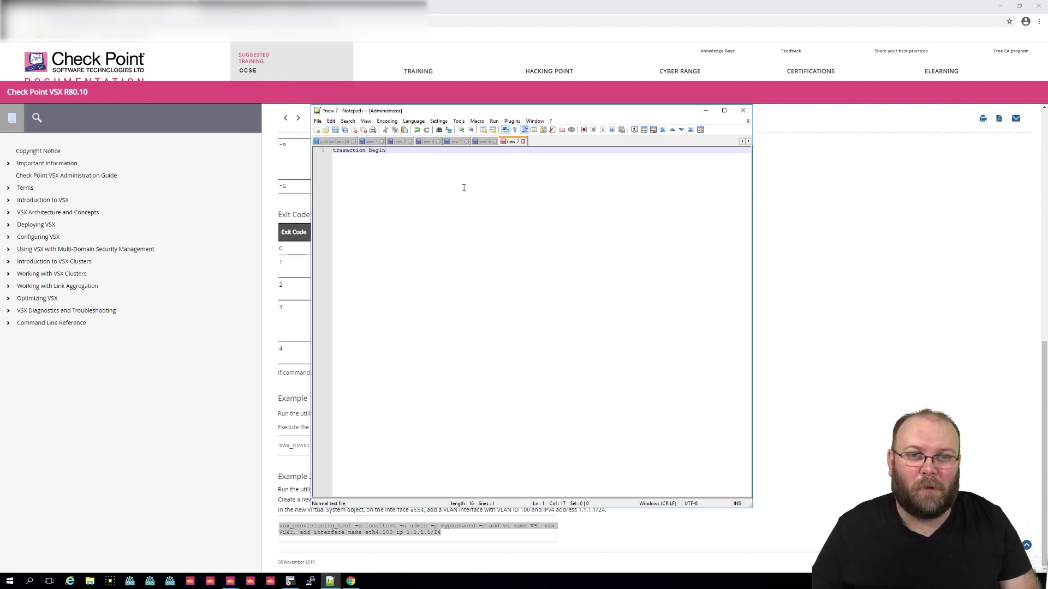
key("Left")
key("Left")
key("Left")
key("Left")
key("Left")
key("Left")
key("Left")
key("Left")
key("Left")
key("Left")
key("Left")
key("Left")
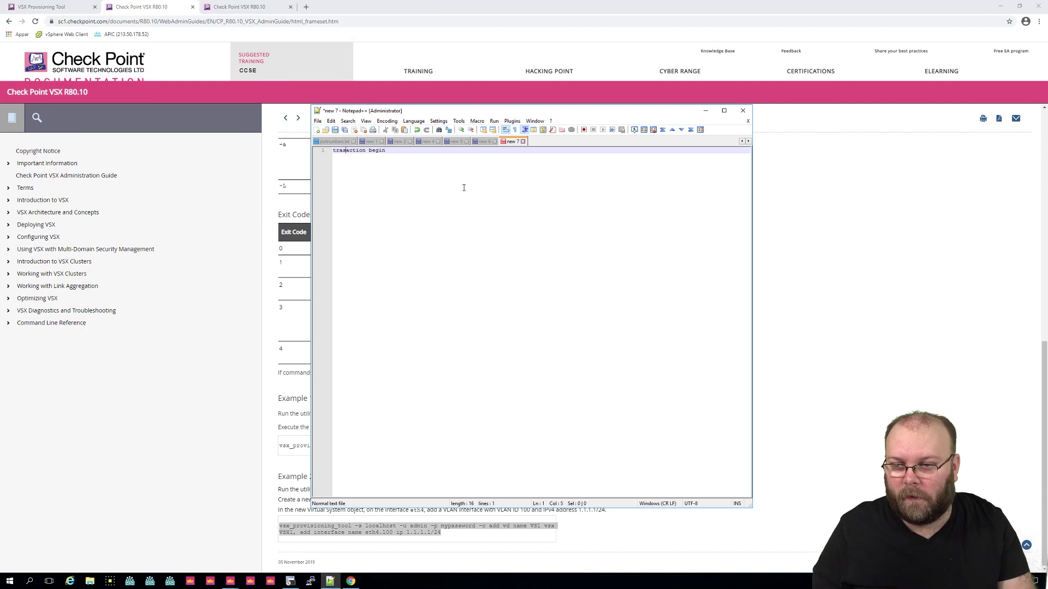
type("n")
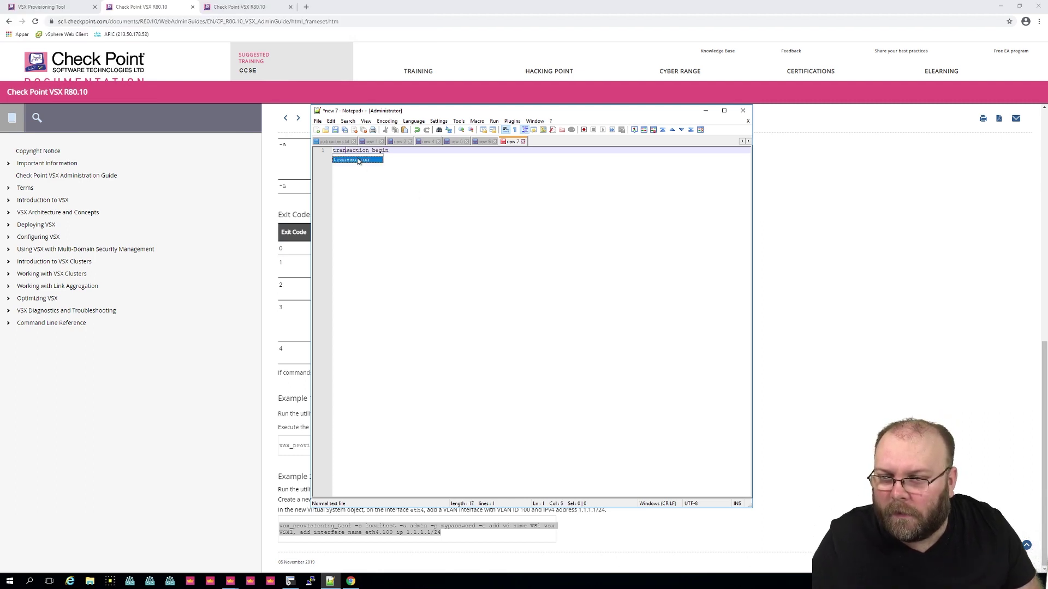
left_click(397, 152)
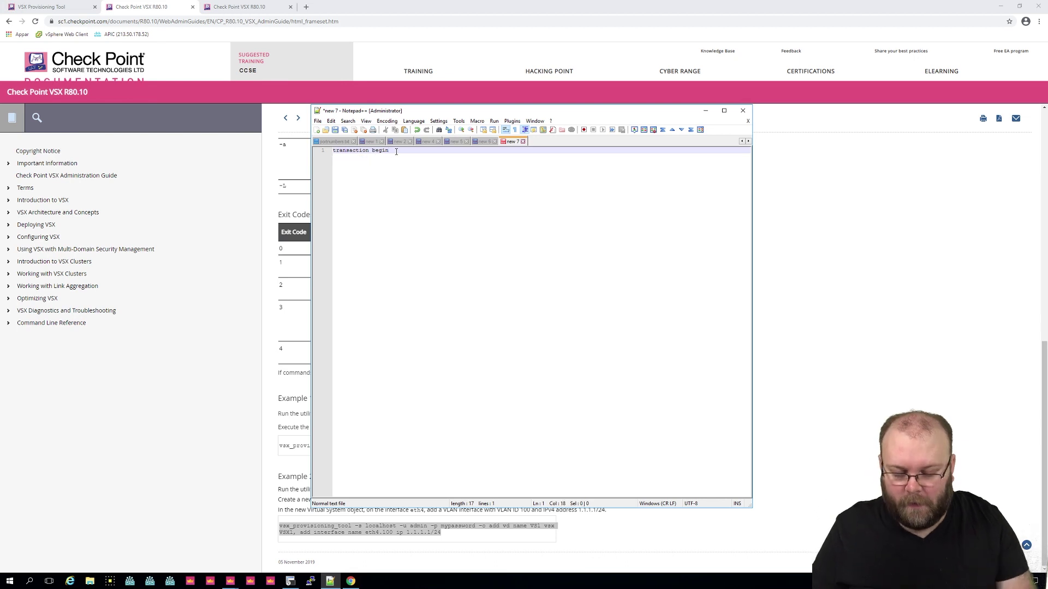
key("Return")
Step: Type 'add route vd' on line 2 and select the vd keyword
type("a")
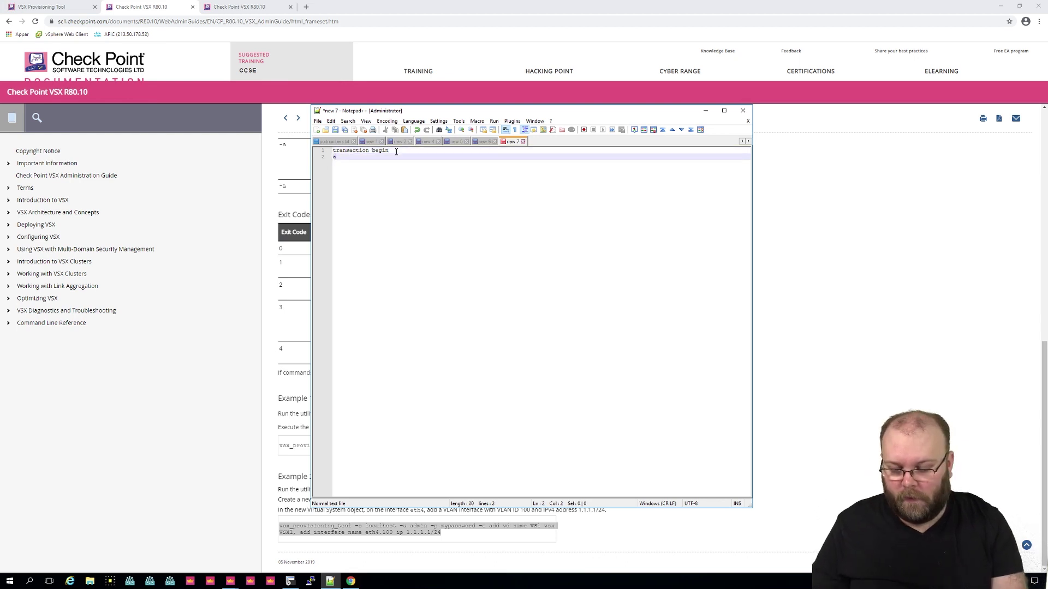
type("dd route v")
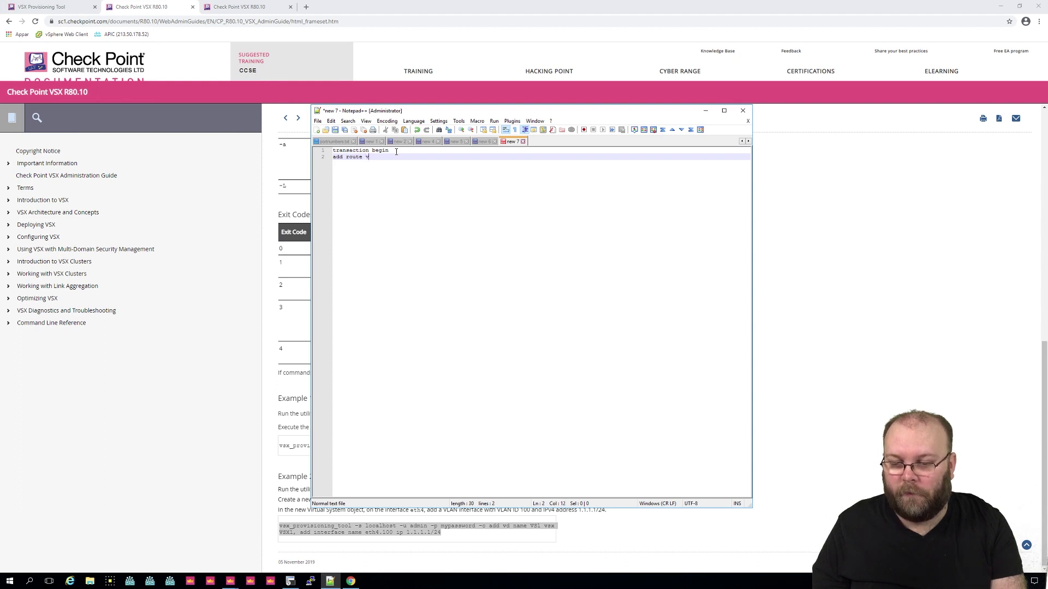
type("d")
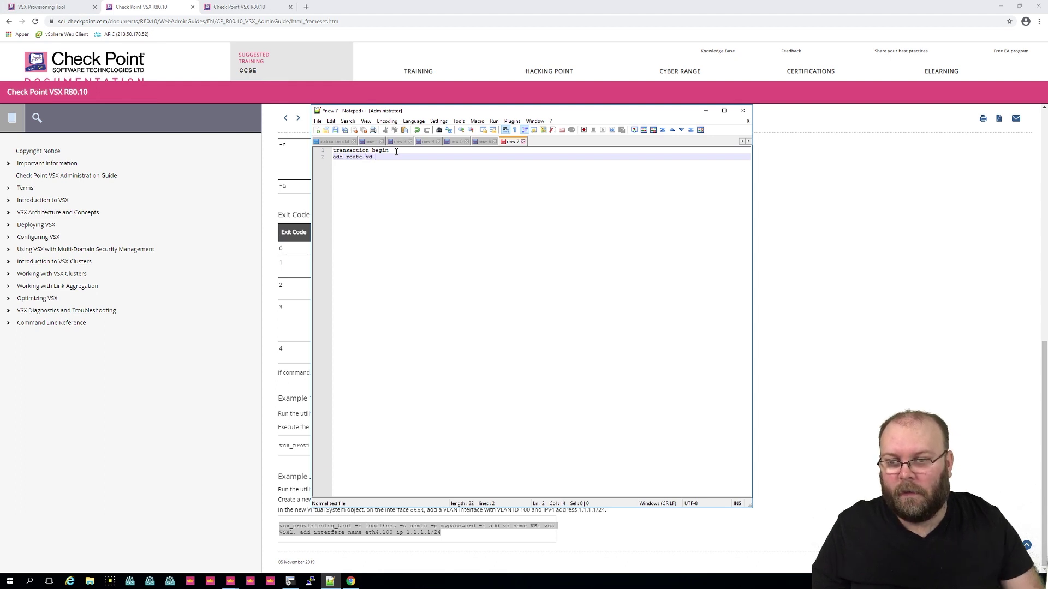
left_click_drag(456, 114, 610, 110)
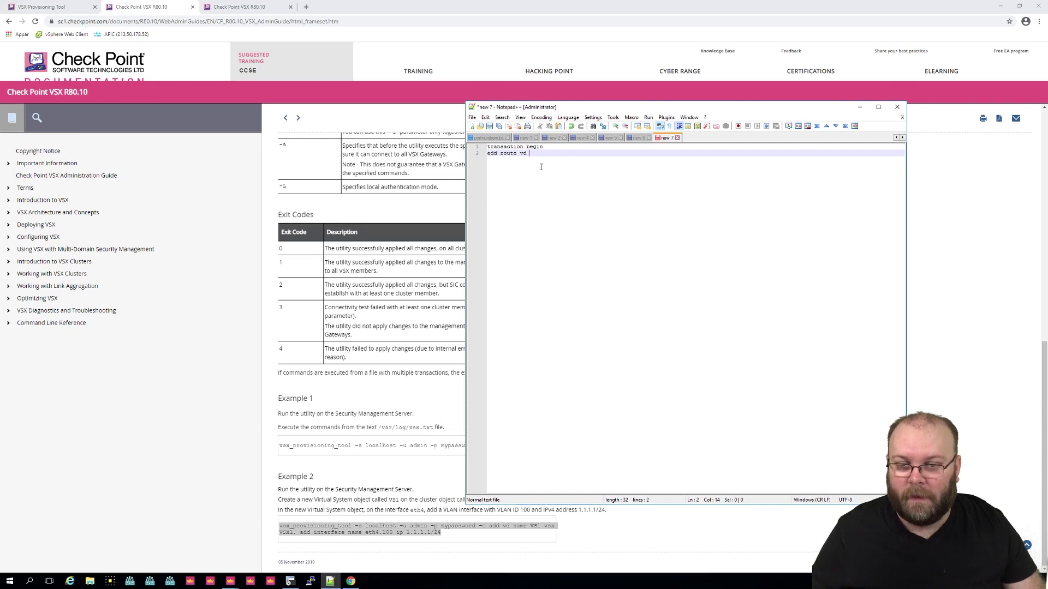
left_click_drag(527, 154, 522, 154)
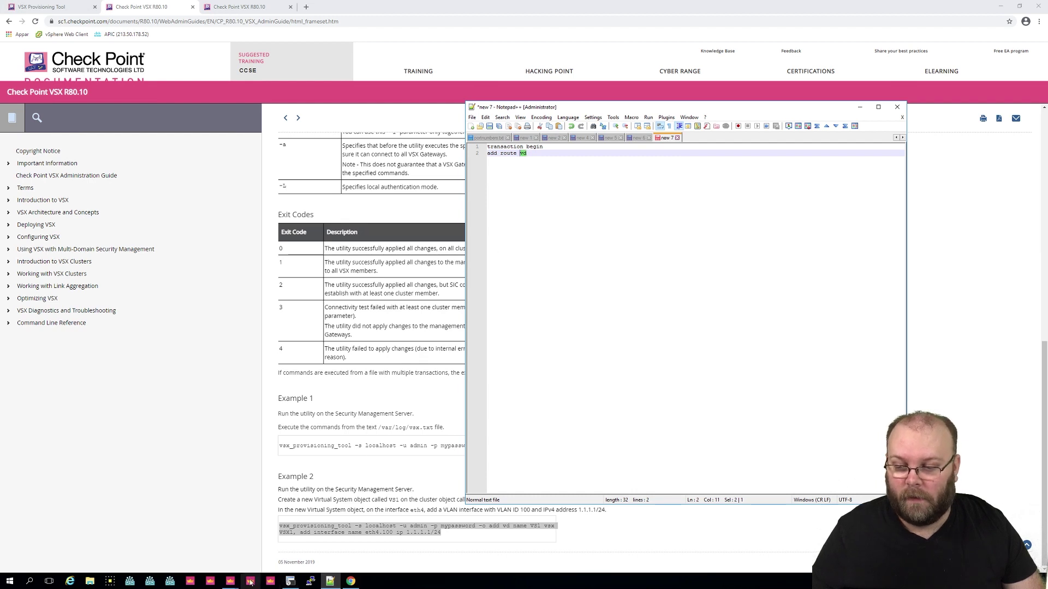
Step: Dismiss the VSX completion notice, copy fw3361-vs-Test's name from its properties, and return to Notepad++
left_click(230, 580)
left_click(272, 543)
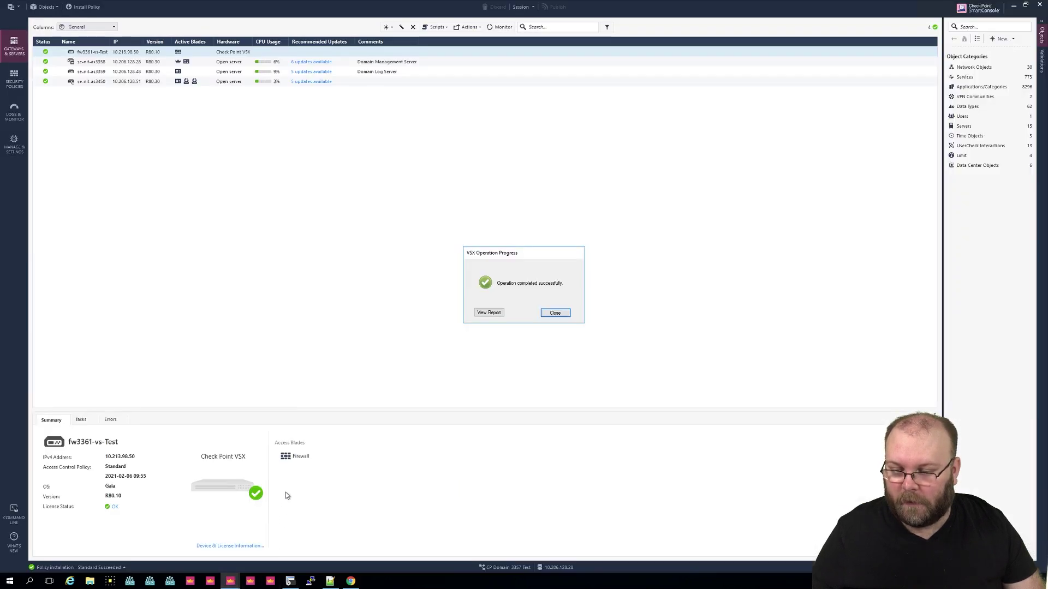
left_click(565, 309)
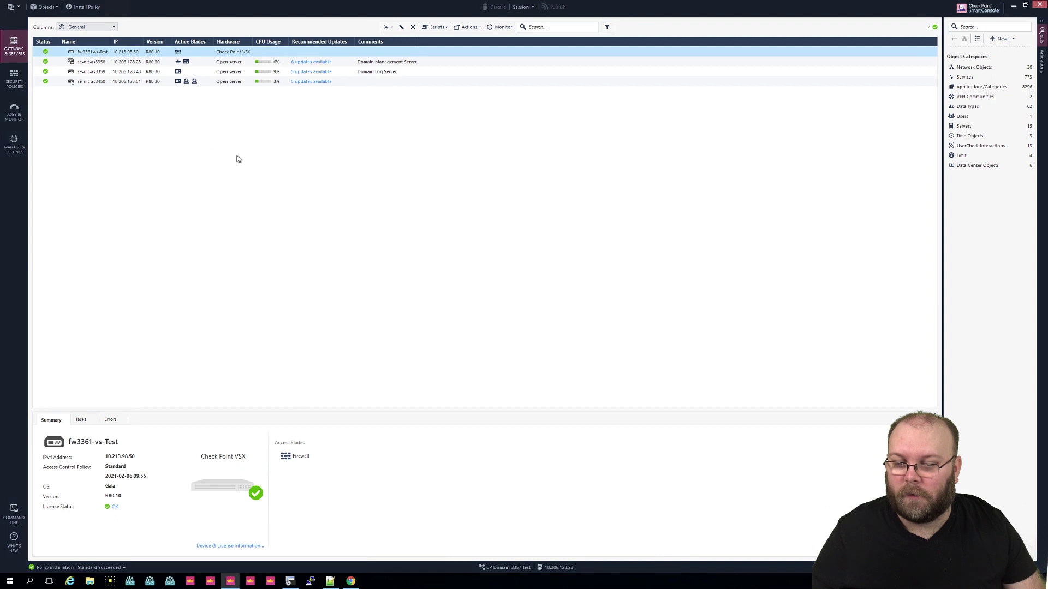
double_click(103, 53)
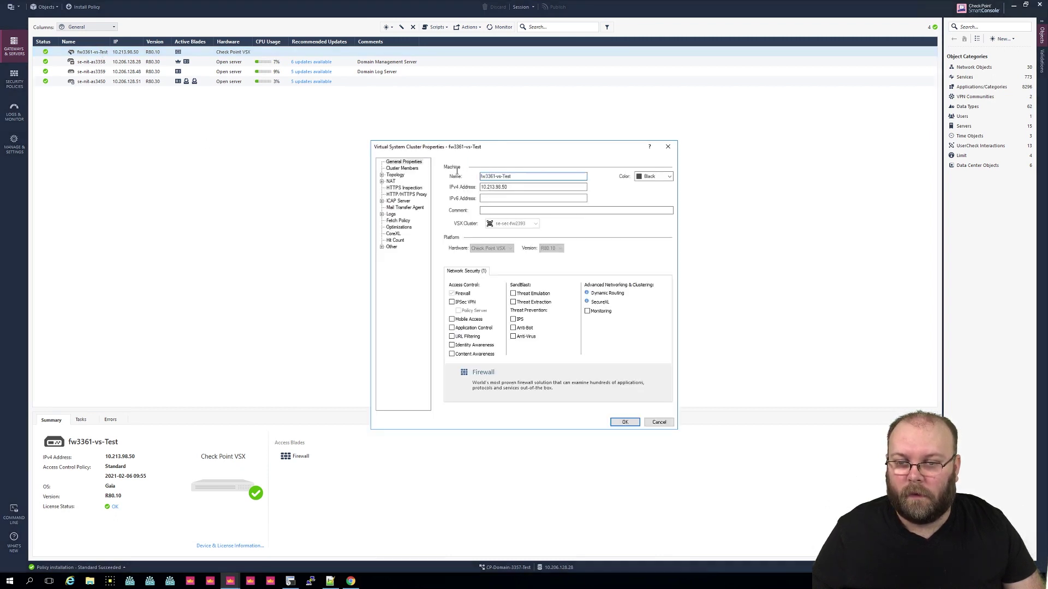
left_click(659, 423)
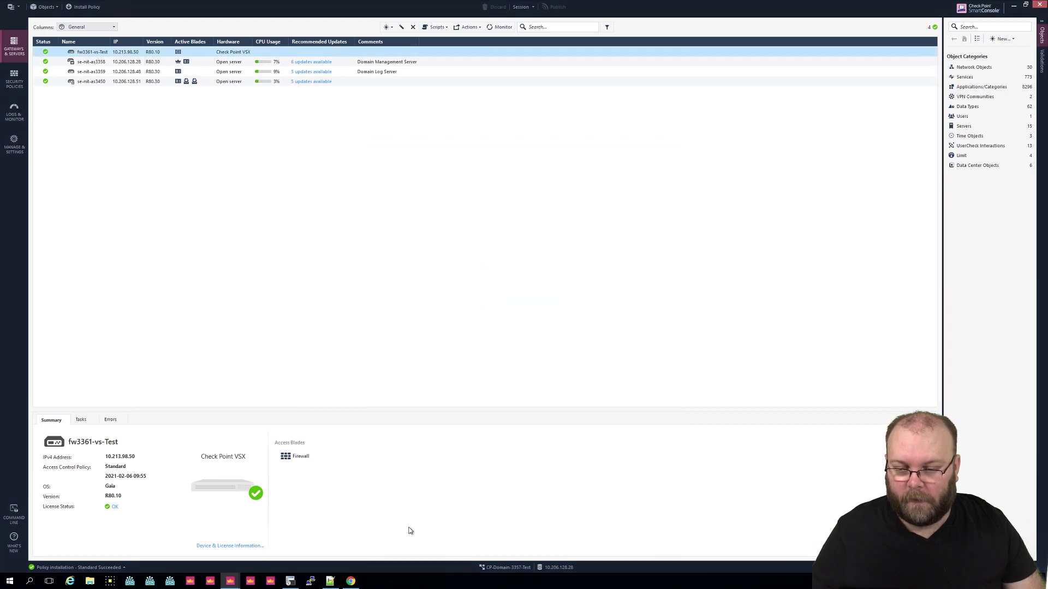
key("alt+Tab")
Step: Complete line 2 with the pasted VS name, destination 10.1.0.0/16 and next_hop 10.213.98.1
left_click(539, 153)
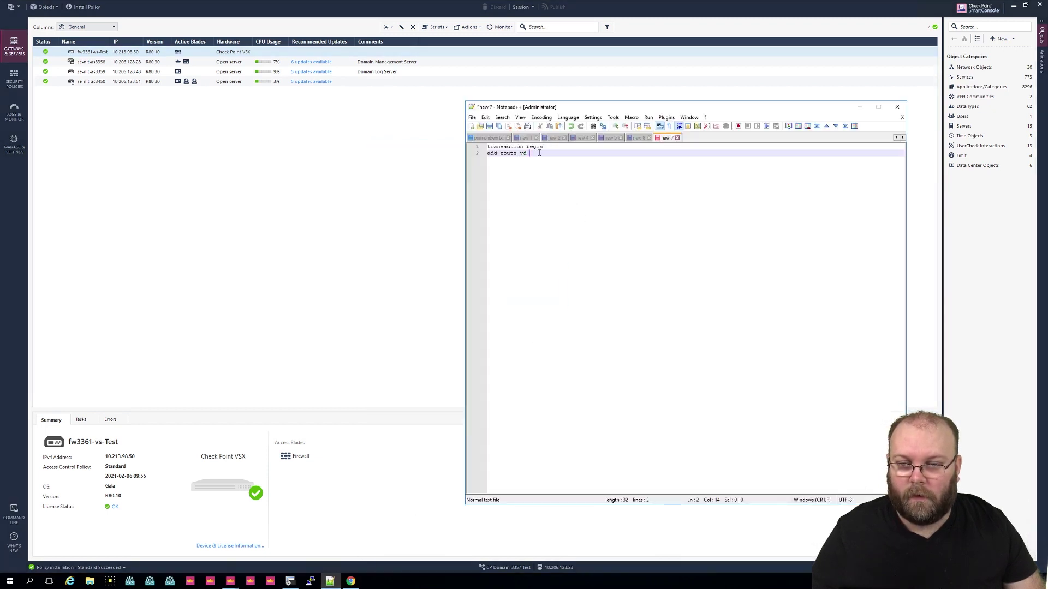
type("fw3361-vs-Test")
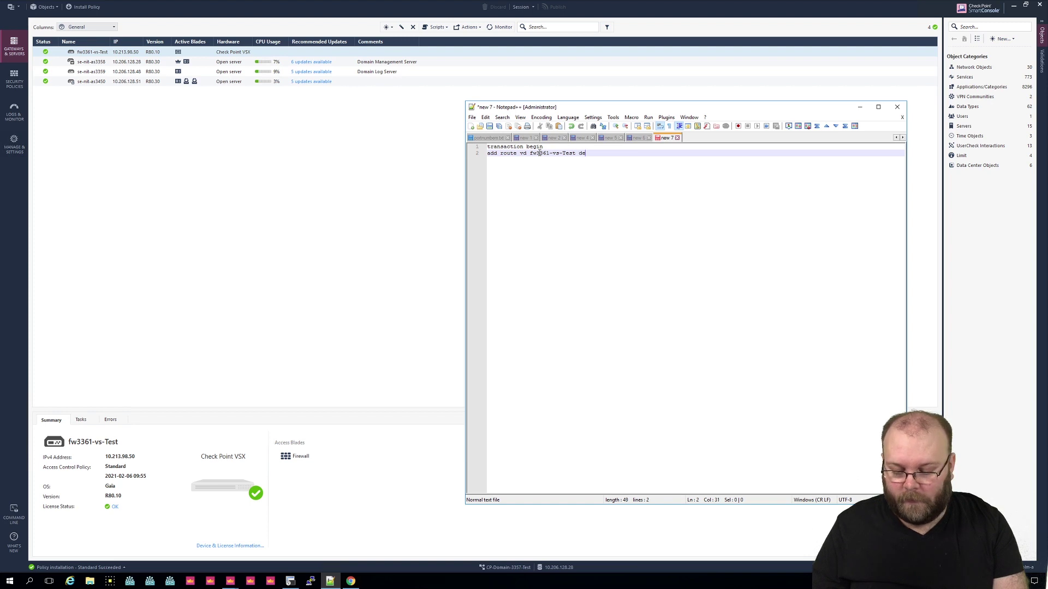
type("destination")
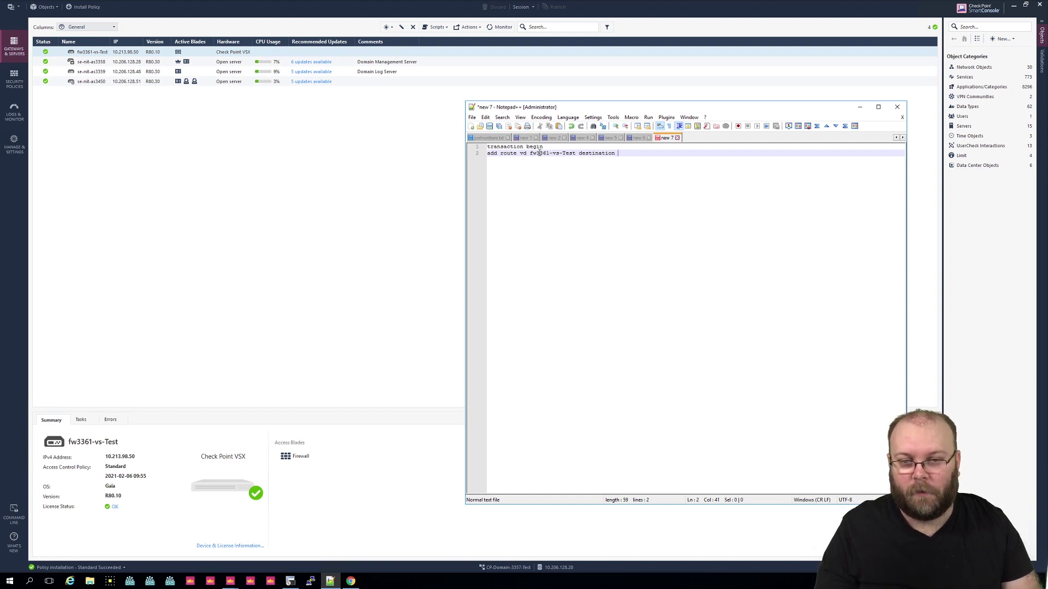
type("10.1")
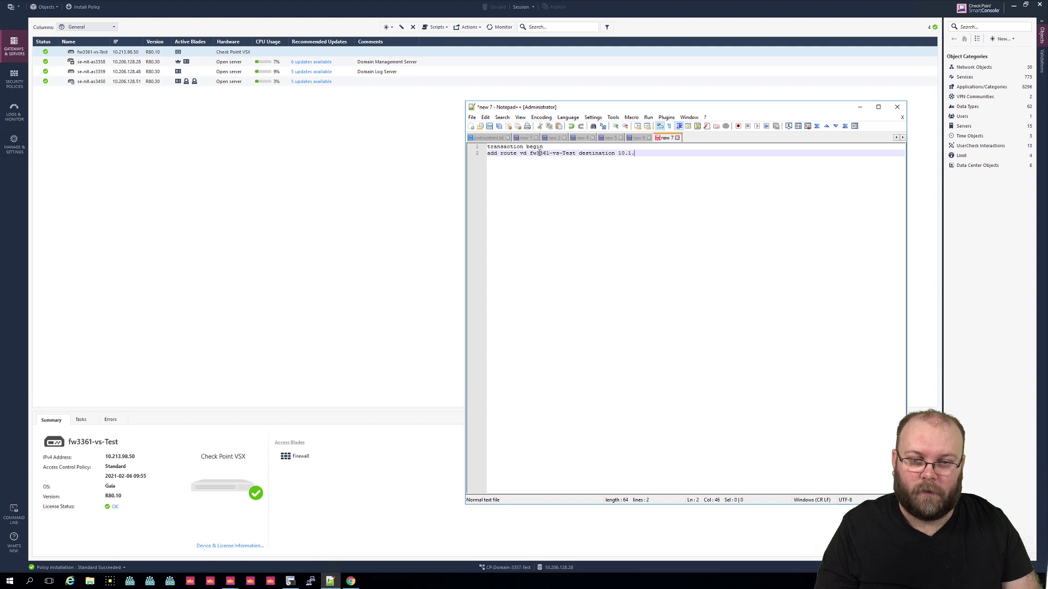
type(".0.0")
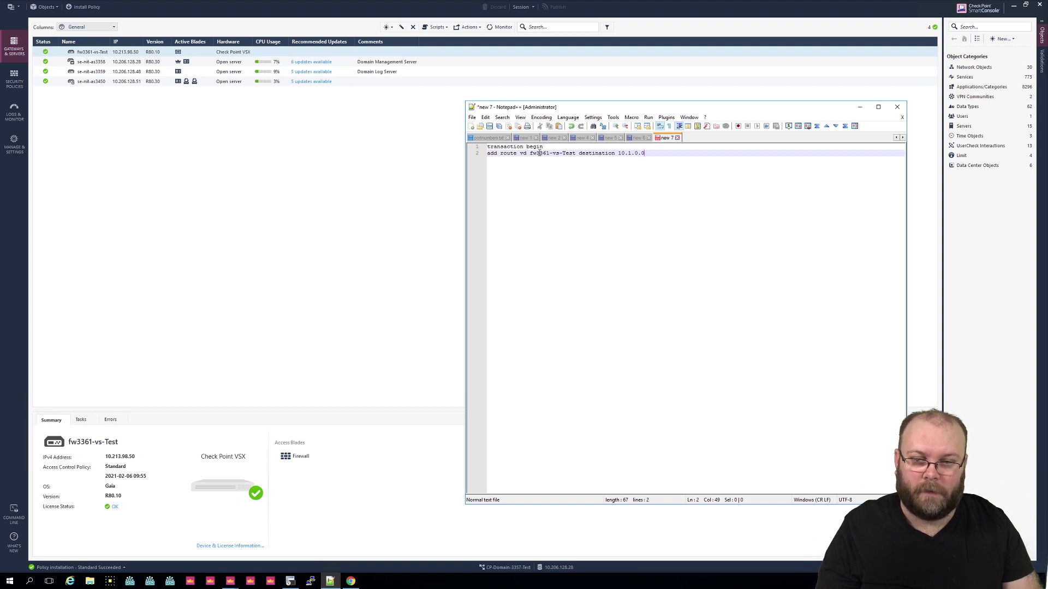
type("/")
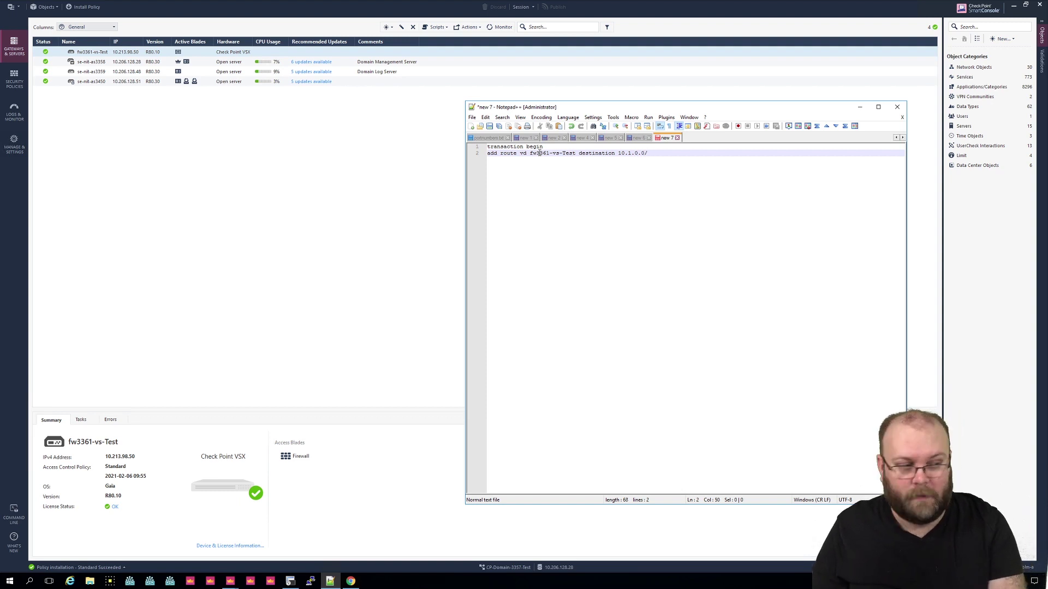
type("16")
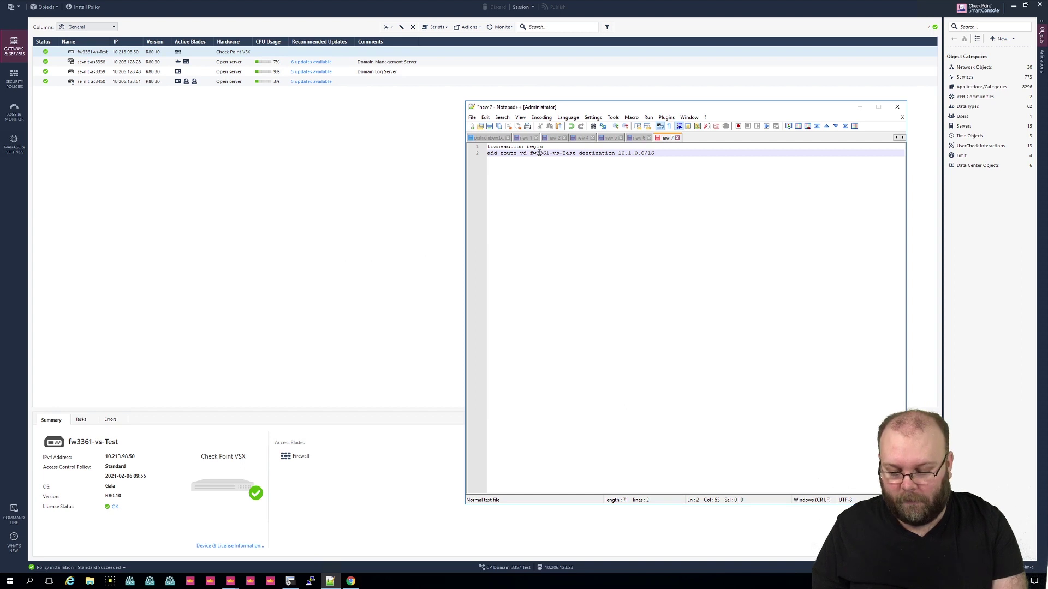
type(" next-h")
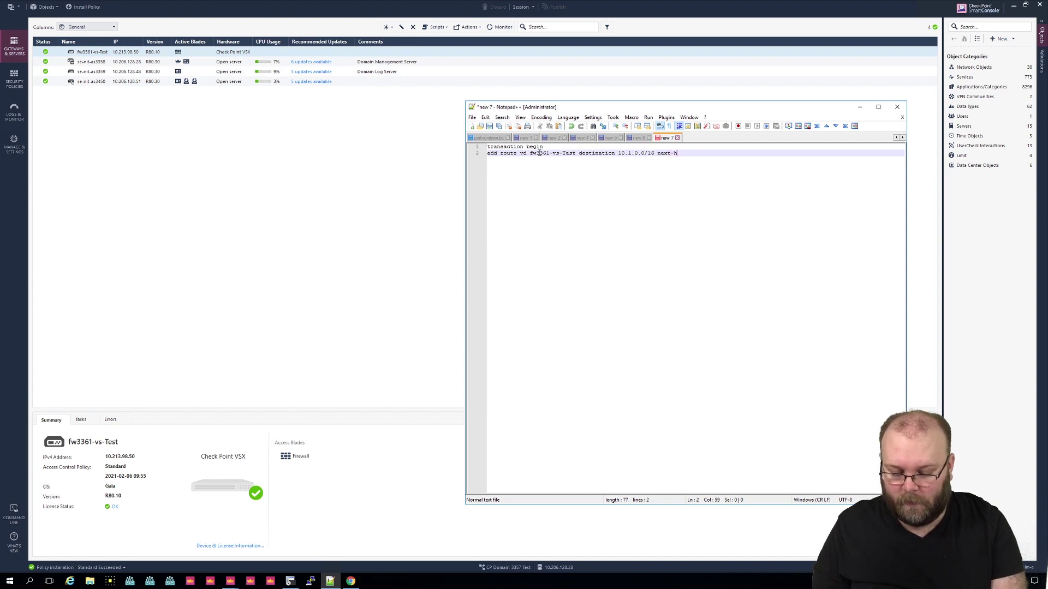
key("BackSpace")
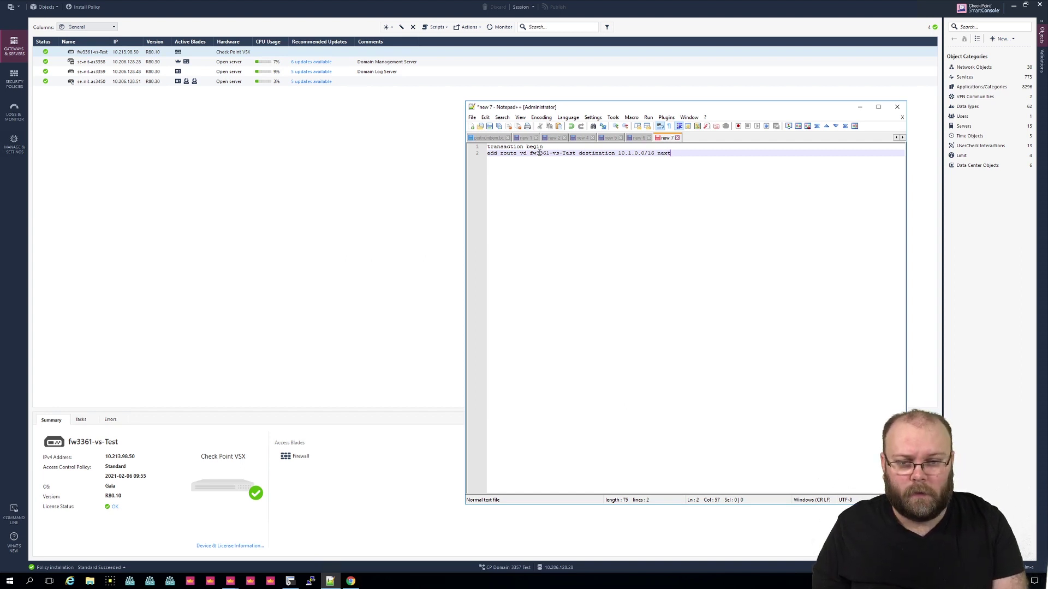
type("_ho")
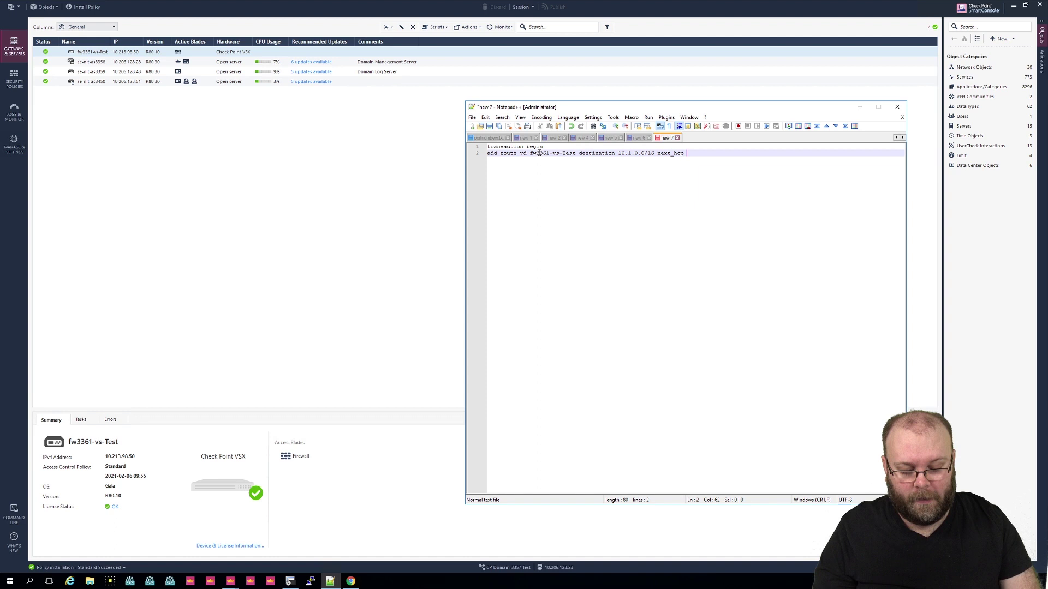
type("p ")
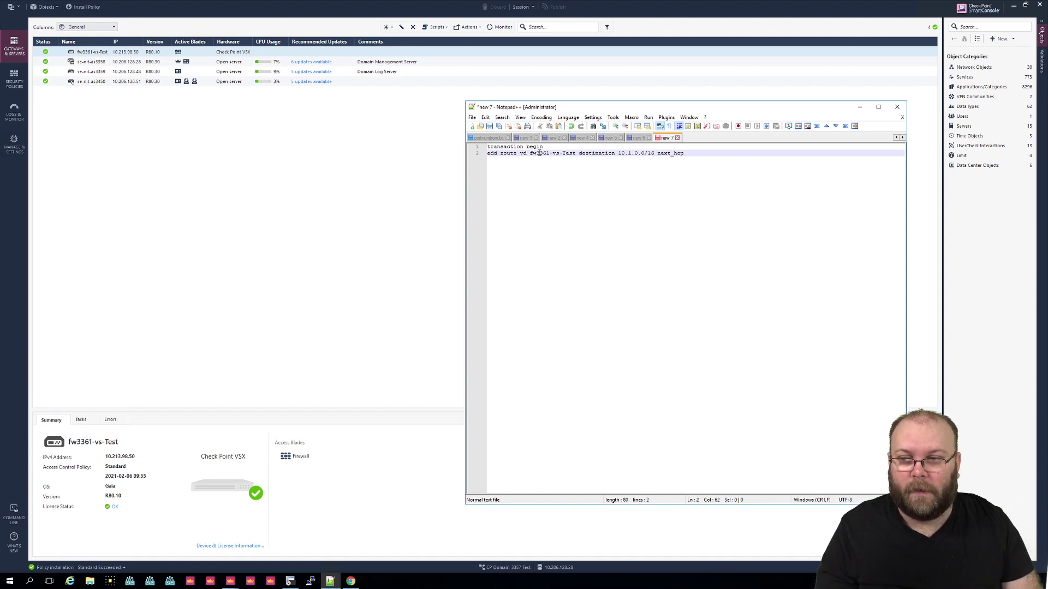
type("10.213.98")
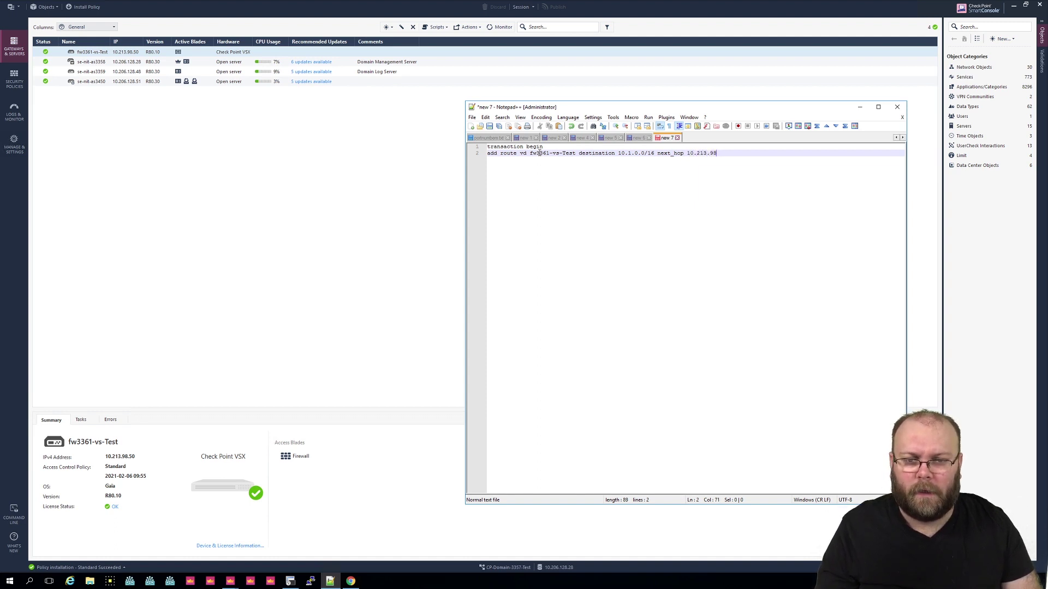
type(".1")
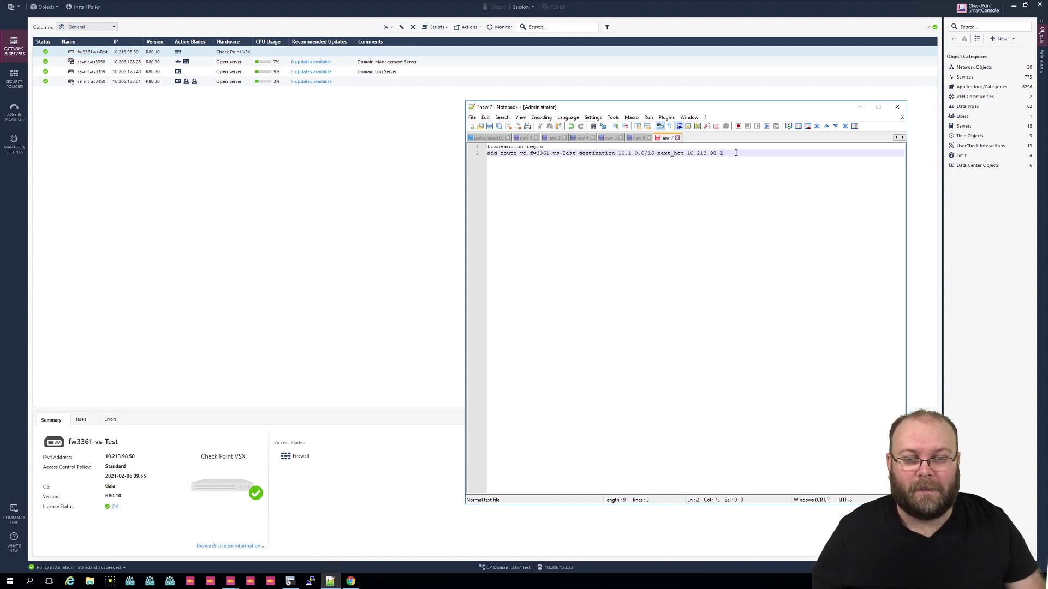
Step: Select the full route command on line 2
left_click_drag(735, 152, 395, 154)
left_click(461, 154)
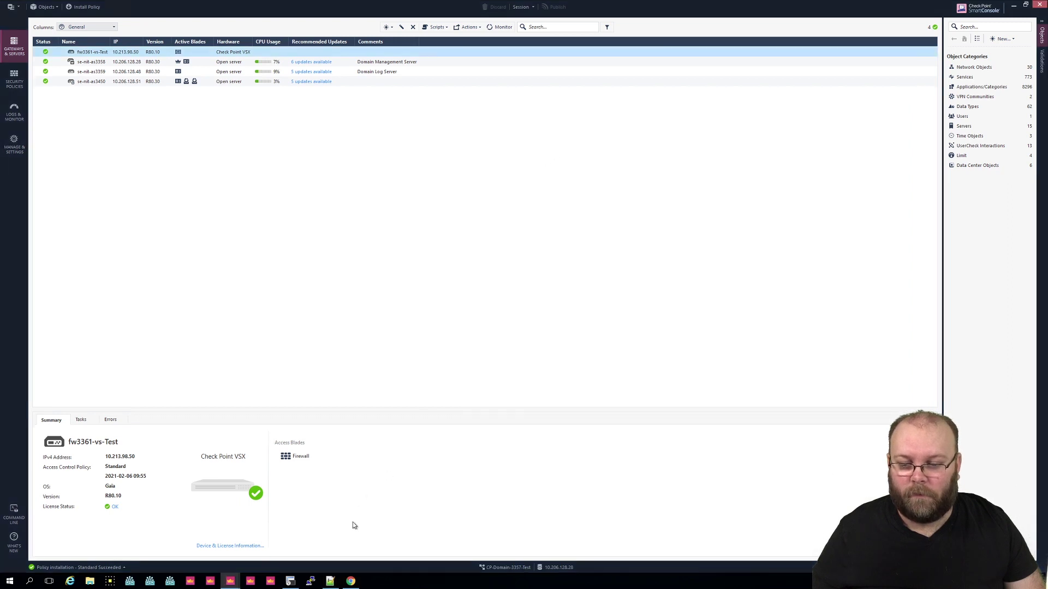
left_click(329, 580)
left_click(739, 155)
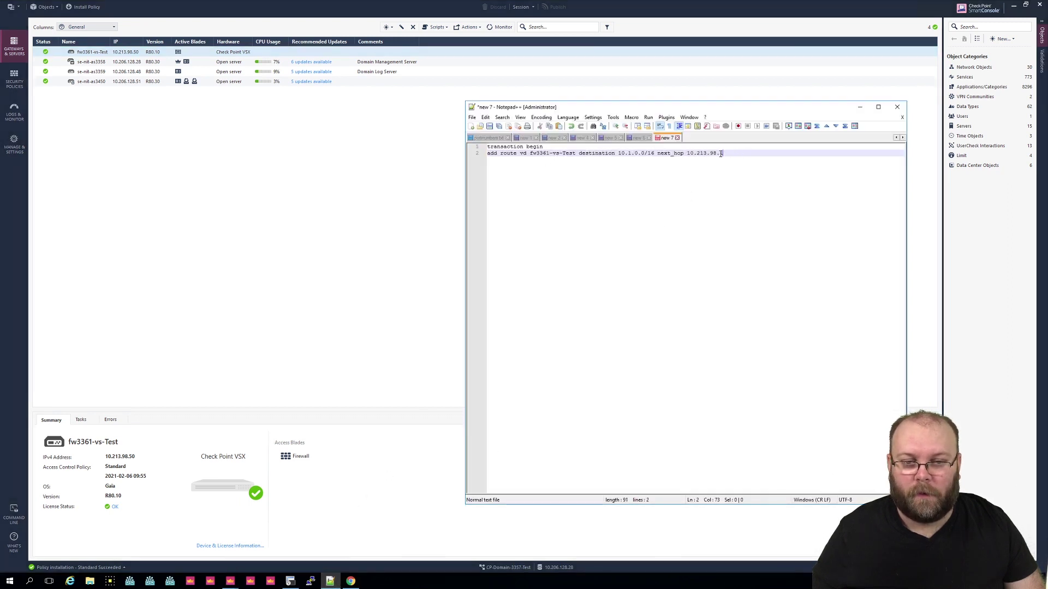
left_click_drag(723, 153, 487, 153)
key("ctrl+c")
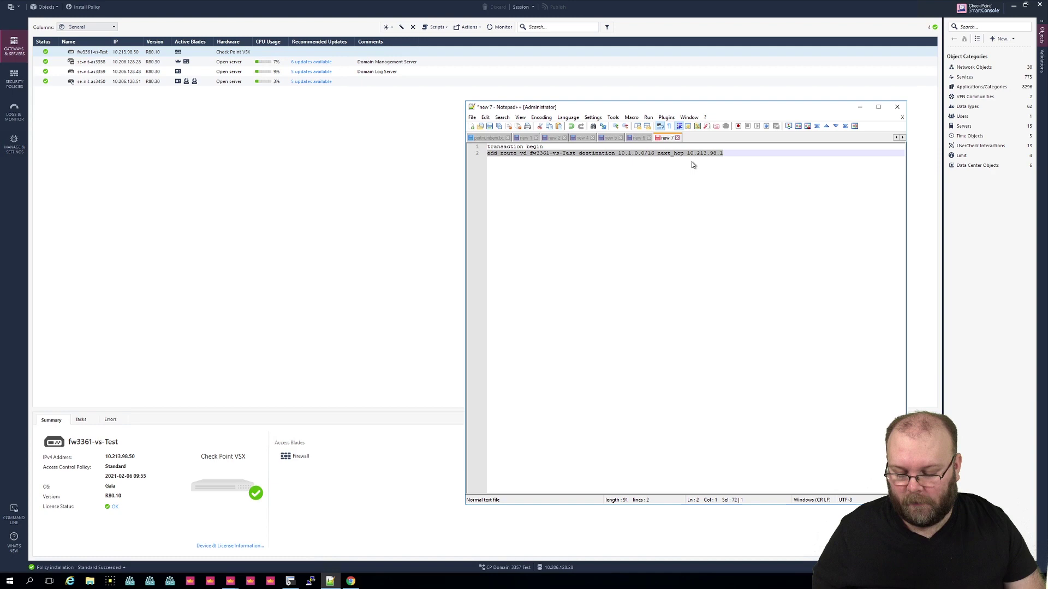
Step: Paste copies of the route command to fill lines 2 through 11 with identical routes
left_click(735, 153)
key("Return")
key("ctrl+v")
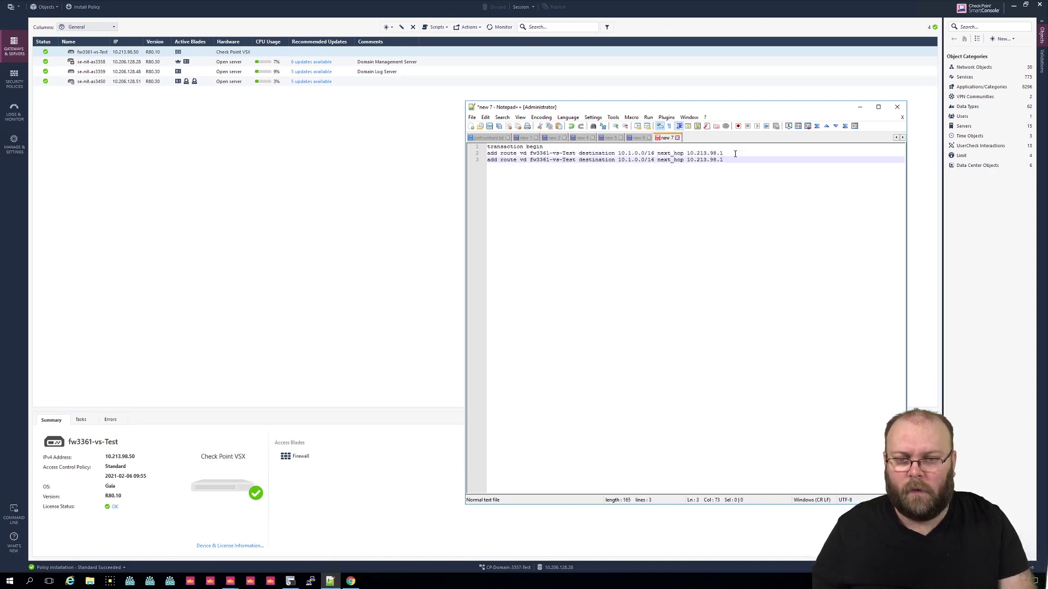
key("Return")
key("ctrl+v")
key("Return")
key("ctrl+v")
key("Return")
key("ctrl+v")
key("Return")
key("ctrl+v")
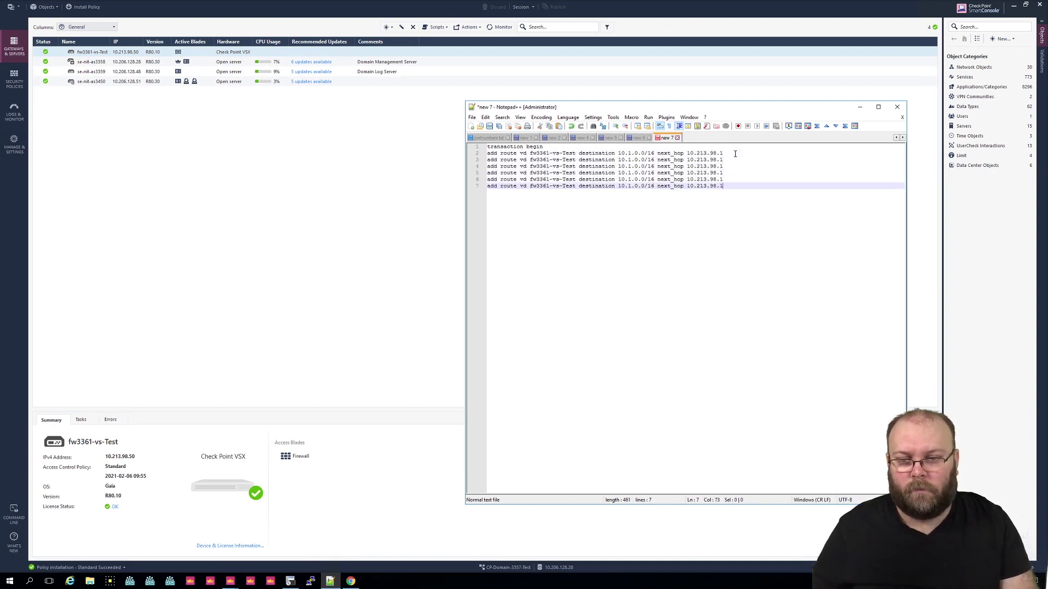
key("Return")
key("ctrl+v")
key("Return")
key("ctrl+v")
key("Return")
key("ctrl+v")
key("ctrl+v")
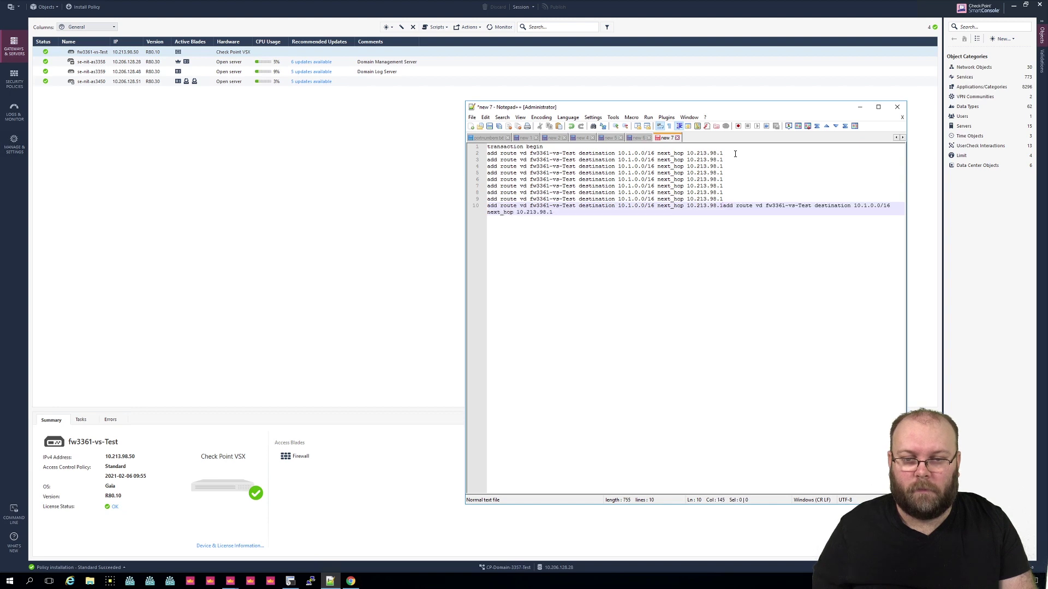
key("Return")
key("BackSpace")
key("ctrl+z")
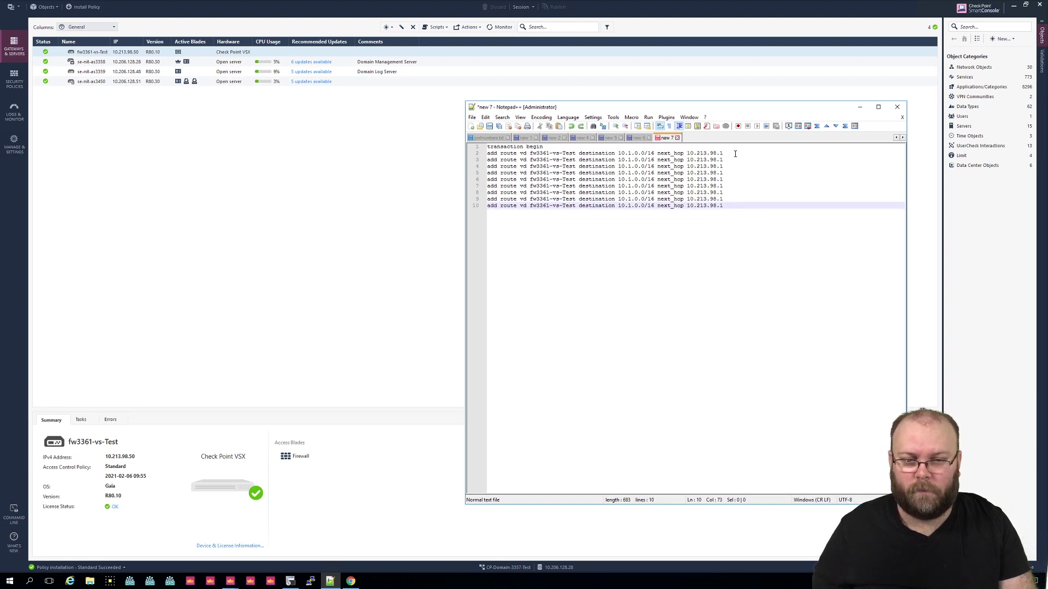
key("Return")
key("ctrl+v")
Step: Change the copied destinations to 10.2.0.0/16 through 10.10.0.0/16 in sequence
key("Up")
key("Up")
key("Up")
key("Up")
key("Up")
key("Up")
key("Up")
key("Up")
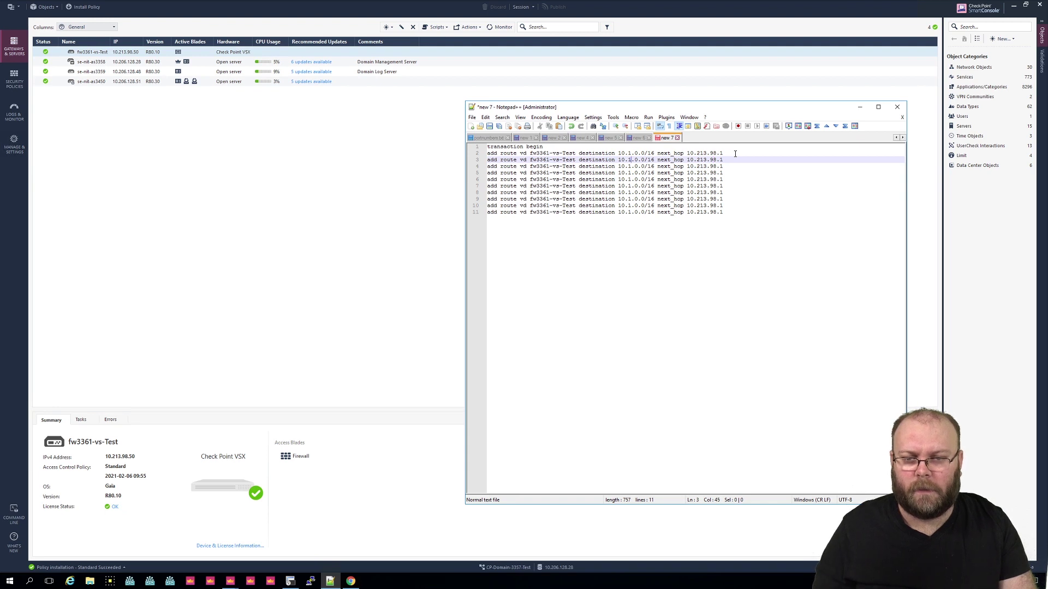
key("Delete")
type("2")
key("Down")
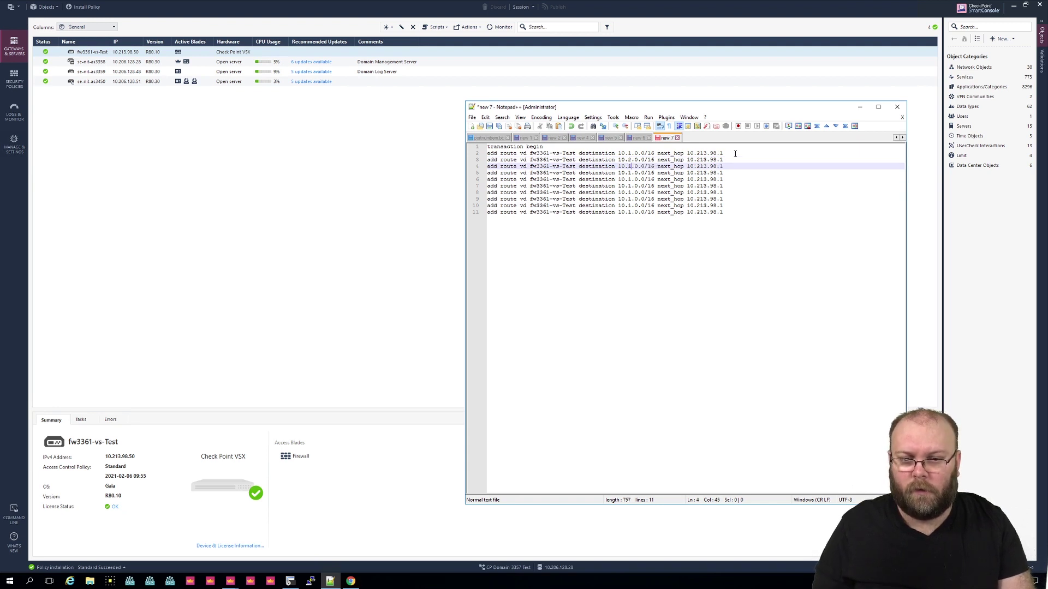
key("Down")
key("BackSpace")
type("4")
key("Down")
key("BackSpace")
type("5")
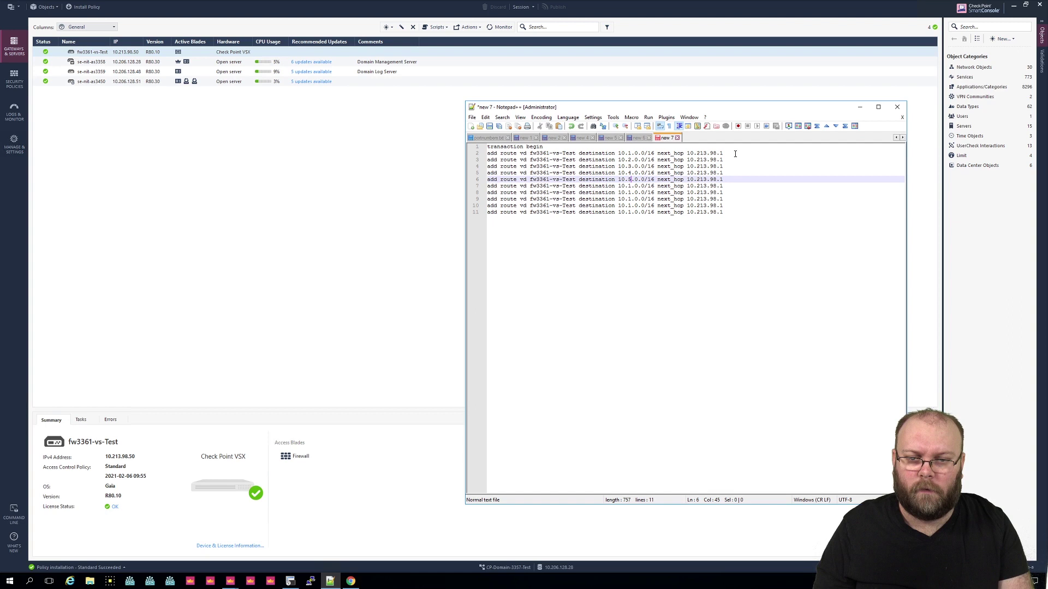
key("Down")
key("BackSpace")
type("6")
key("Down")
key("Left")
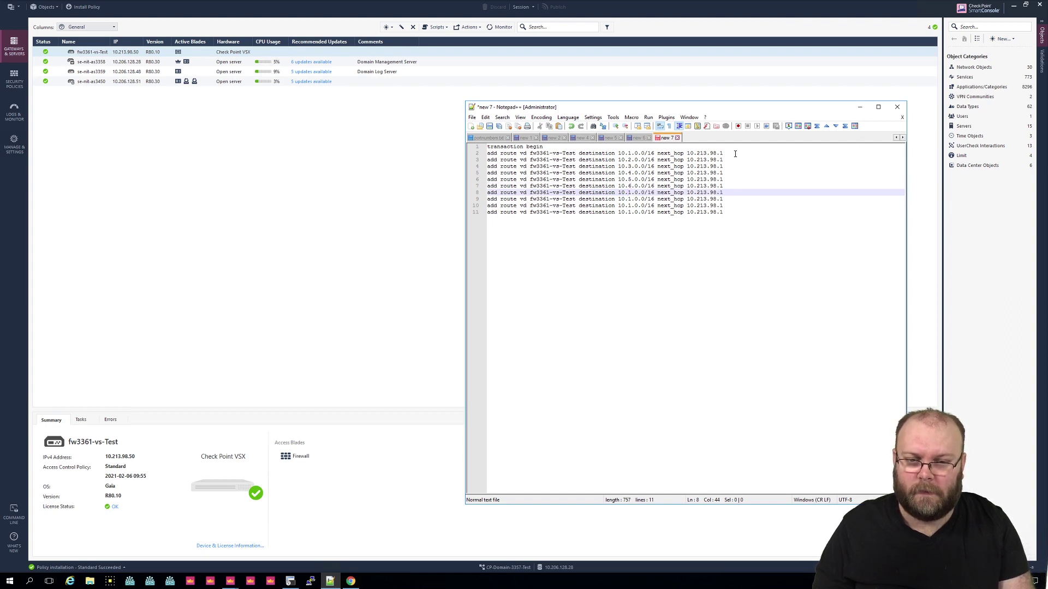
key("Delete")
type("7")
key("Down")
key("Left")
key("Delete")
type("8")
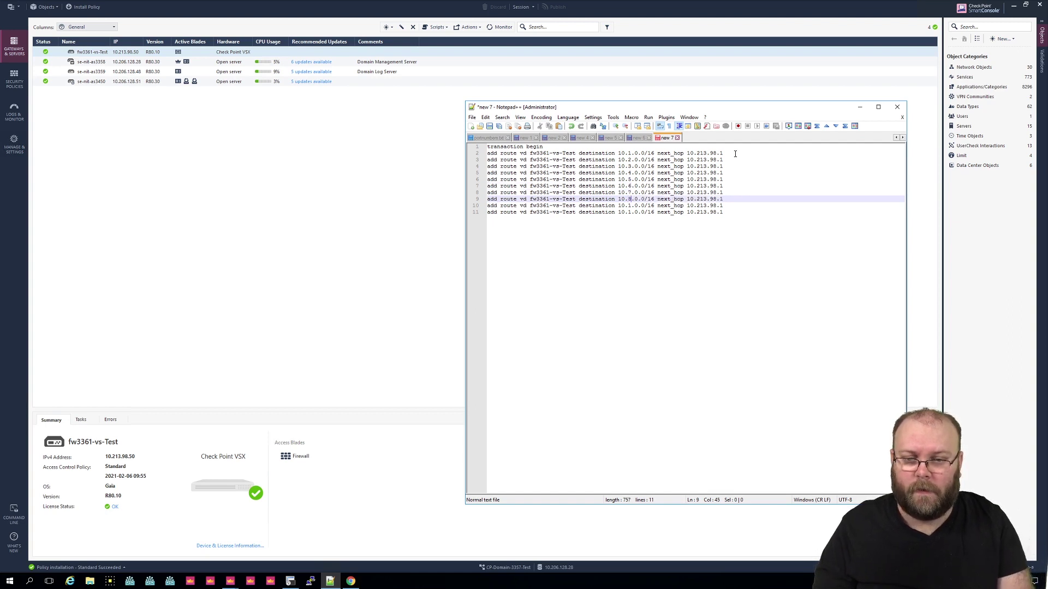
key("Down")
key("Left")
key("Delete")
type("9")
key("Down")
key("Left")
key("Delete")
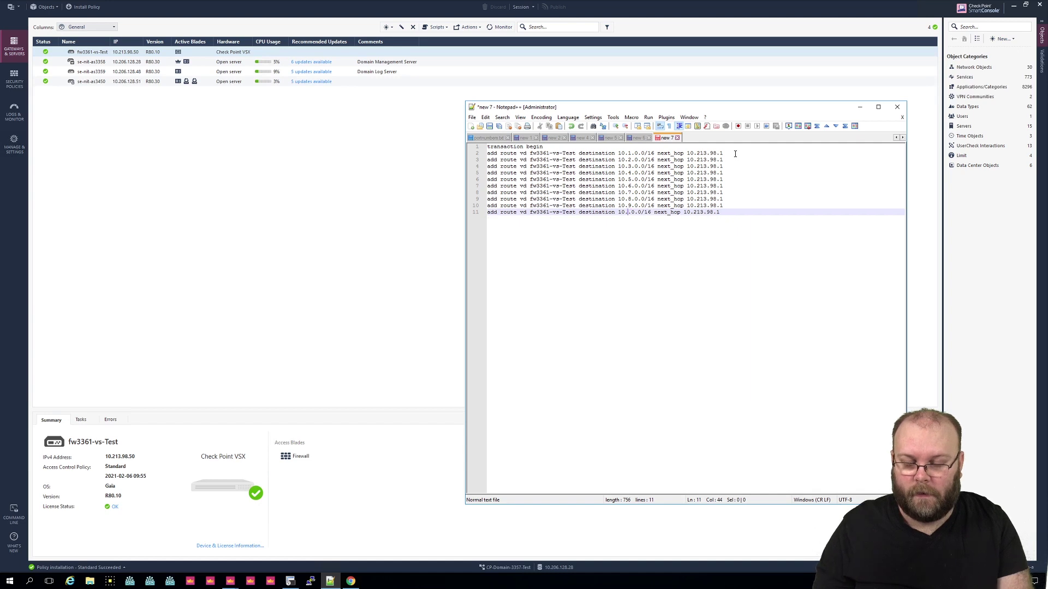
type("109")
key("BackSpace")
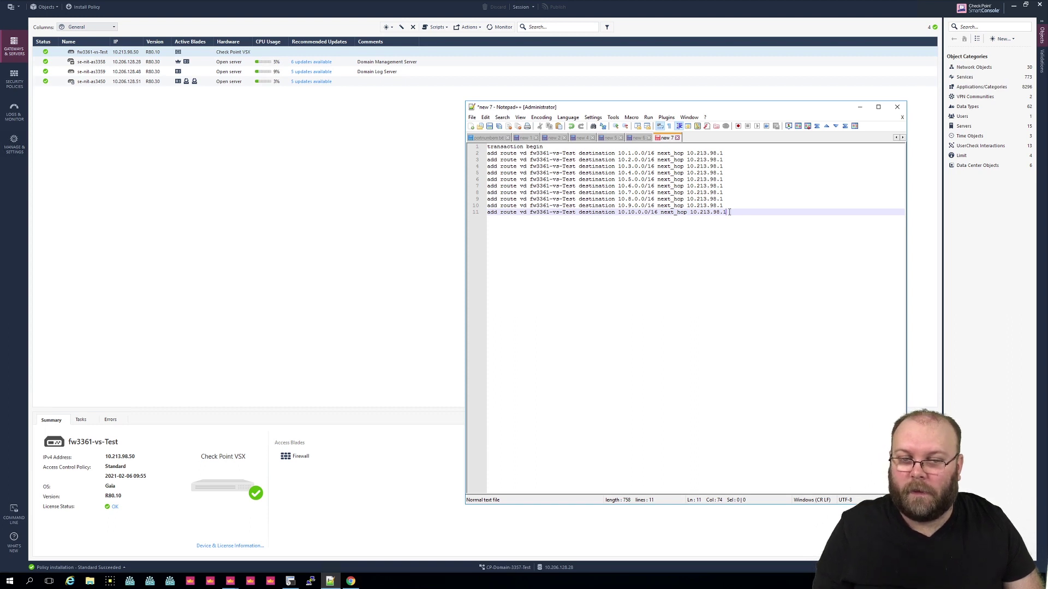
Step: Duplicate line 11 as line 12 and change its destination to 10.228.0.0/16
left_click_drag(726, 212, 484, 217)
key("ctrl+c")
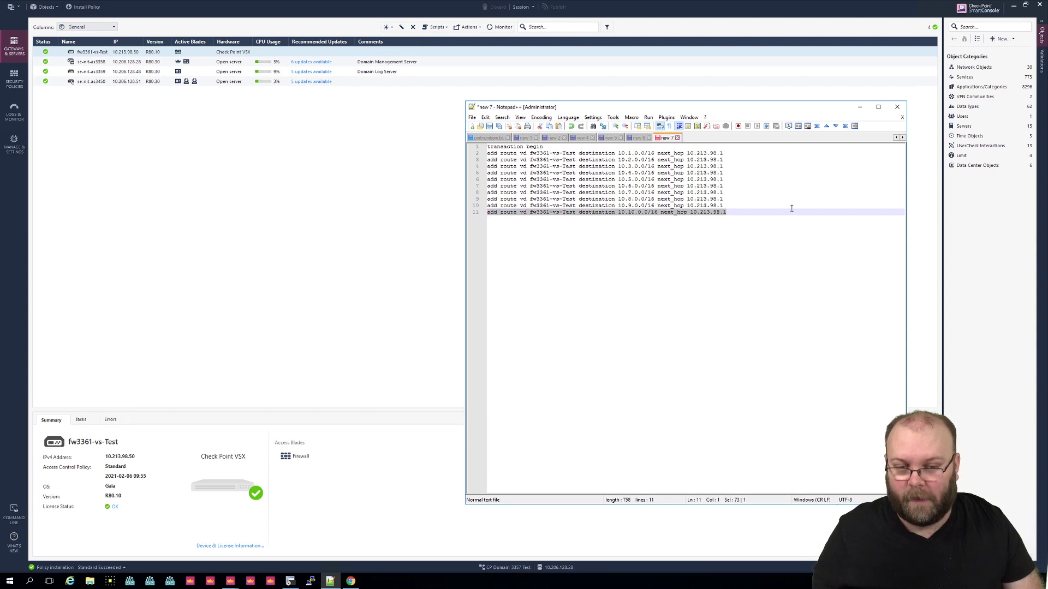
left_click(751, 212)
key("Return")
key("ctrl+v")
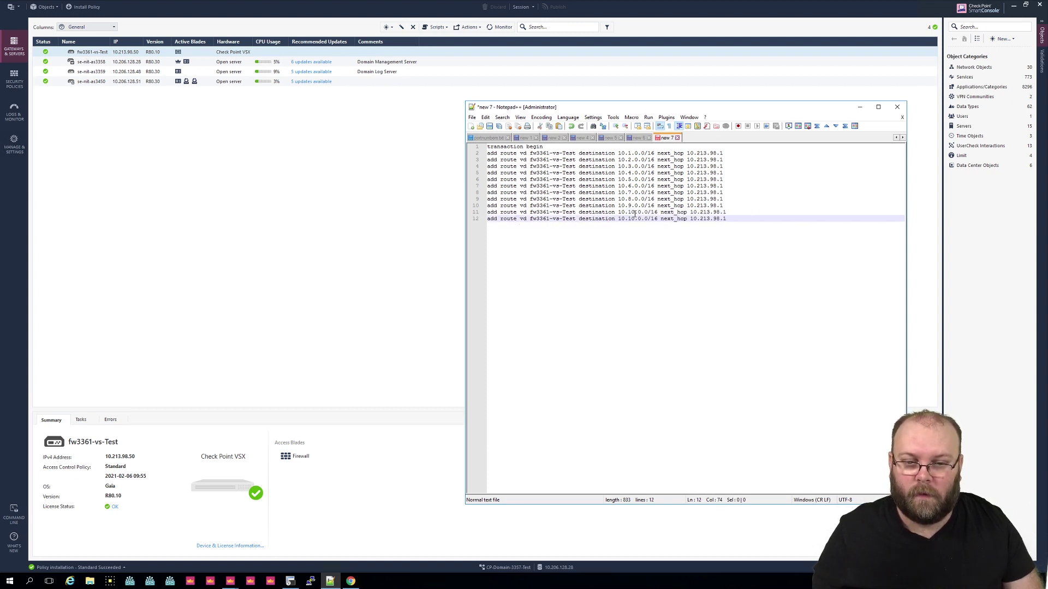
key("BackSpace")
key("BackSpace")
type("228")
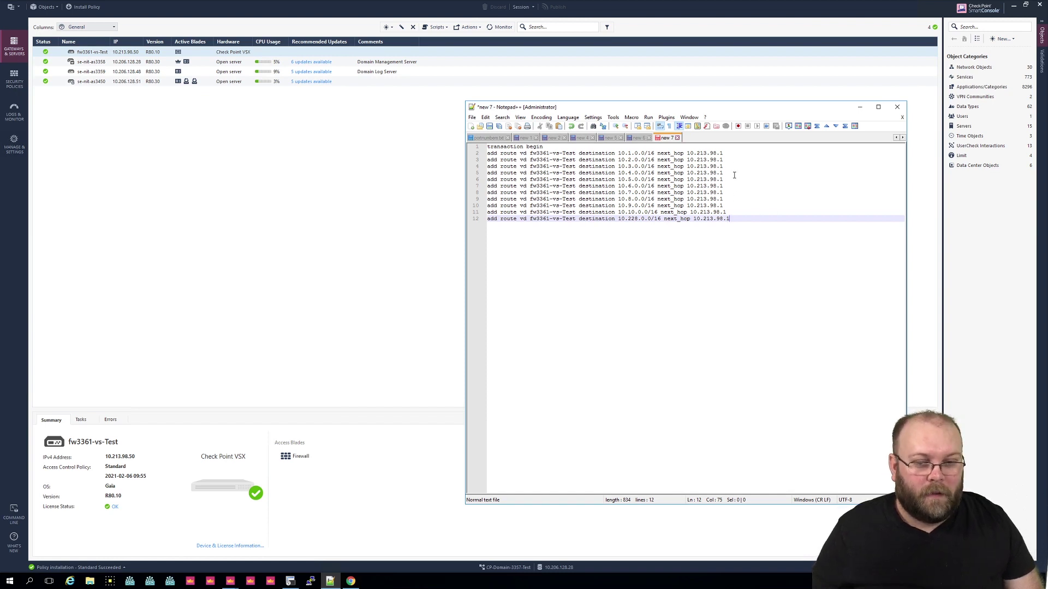
Step: Add 'transaction end' on line 13, then highlight line 2's VS name and destination network
key("Return")
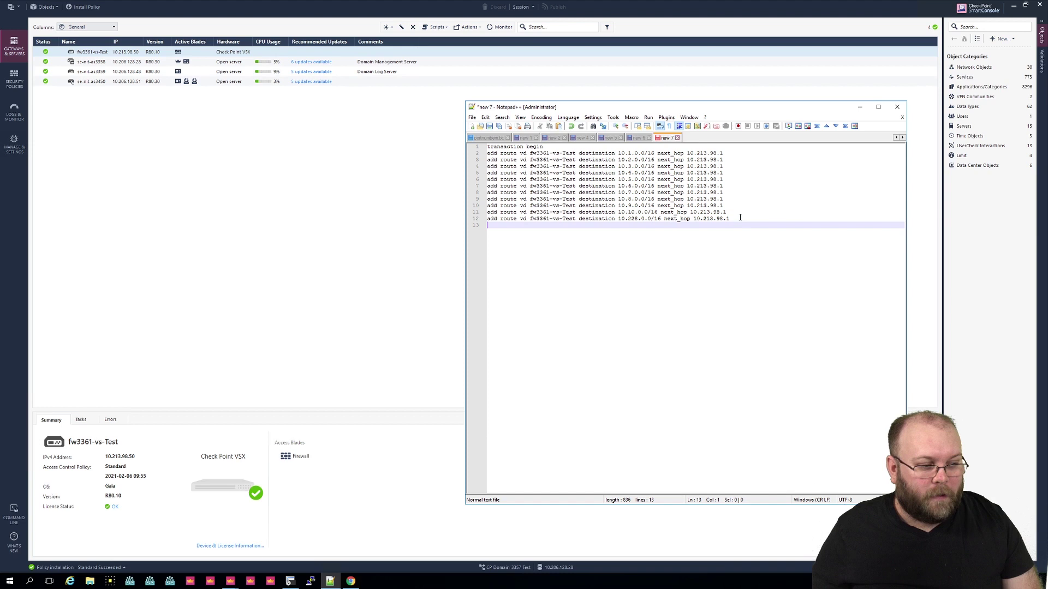
type("transac")
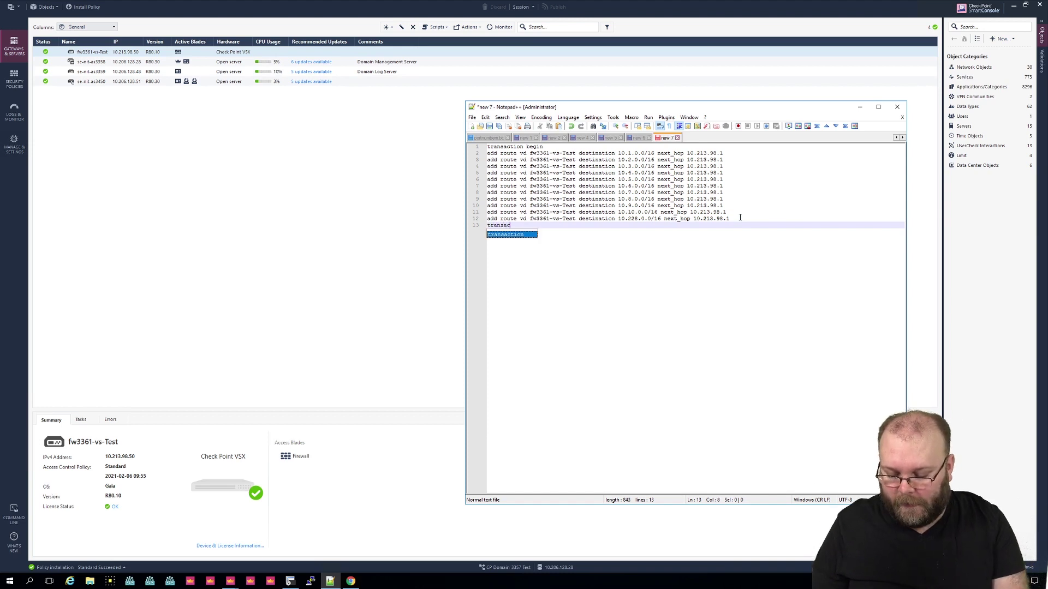
type("tion end")
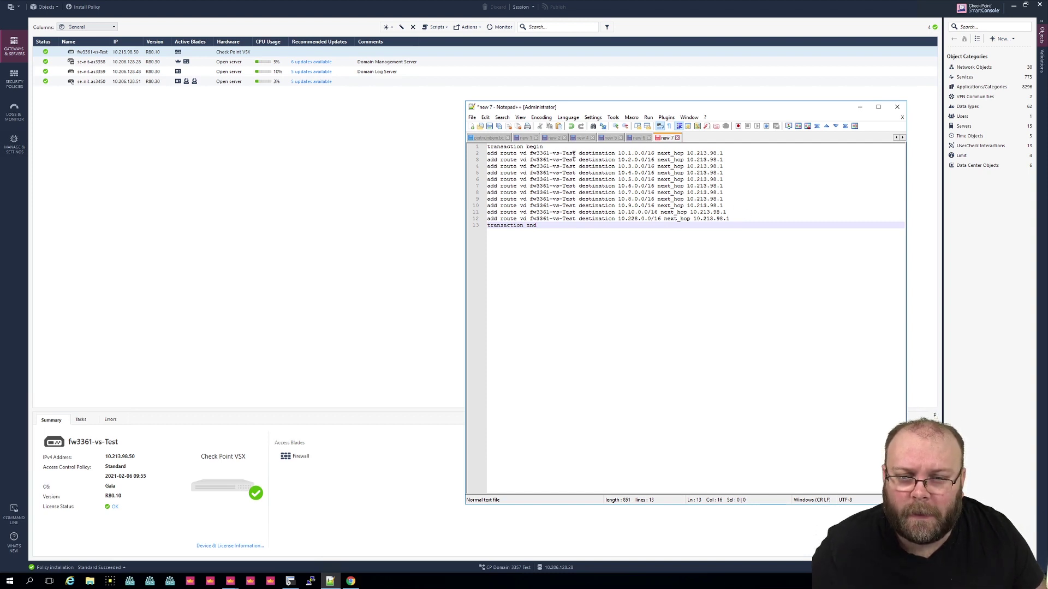
left_click_drag(575, 154, 529, 154)
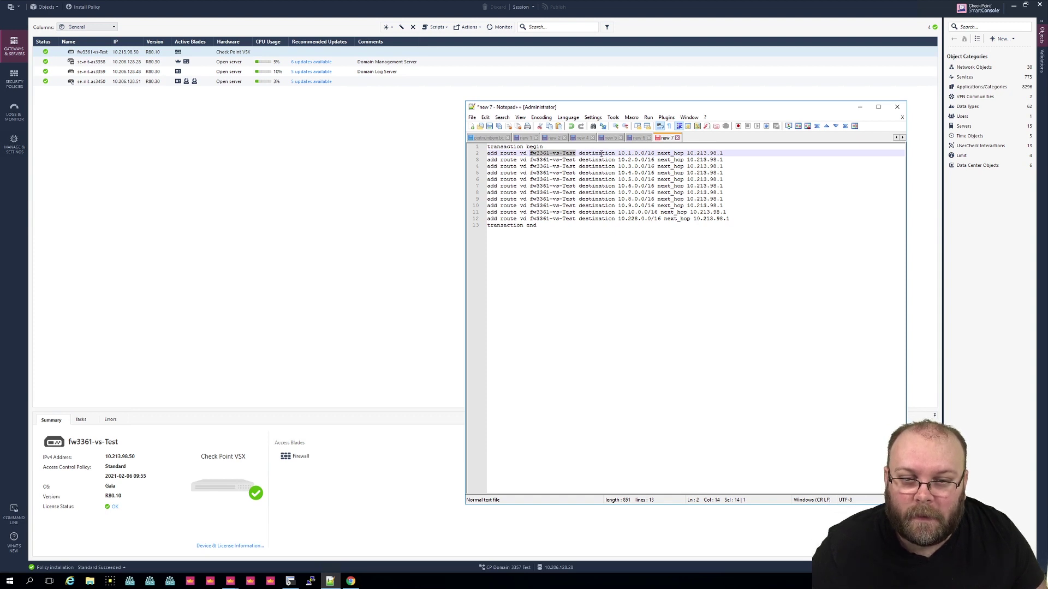
left_click_drag(618, 154, 650, 154)
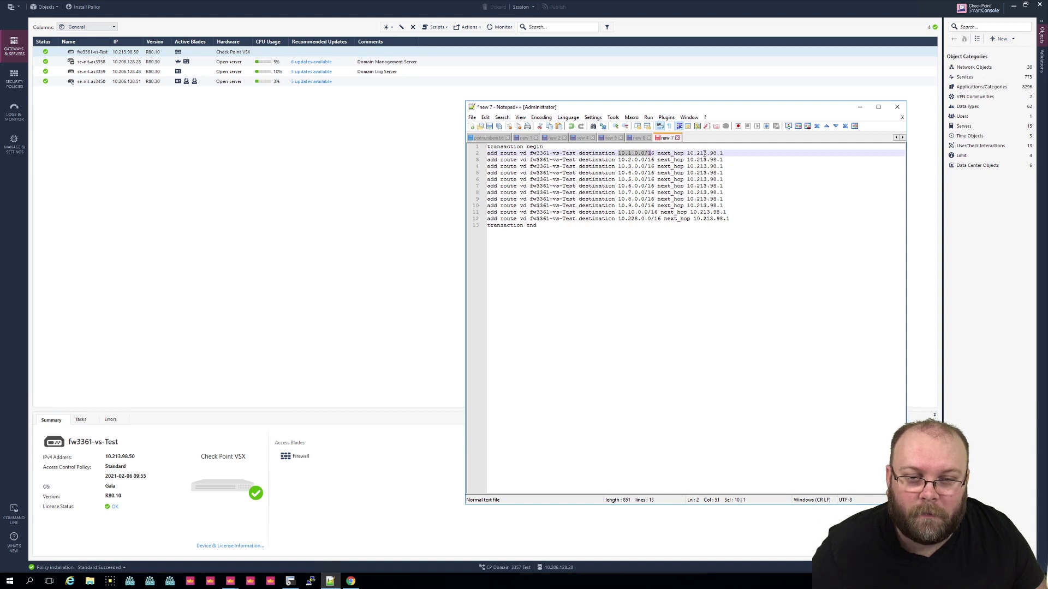
left_click(611, 233)
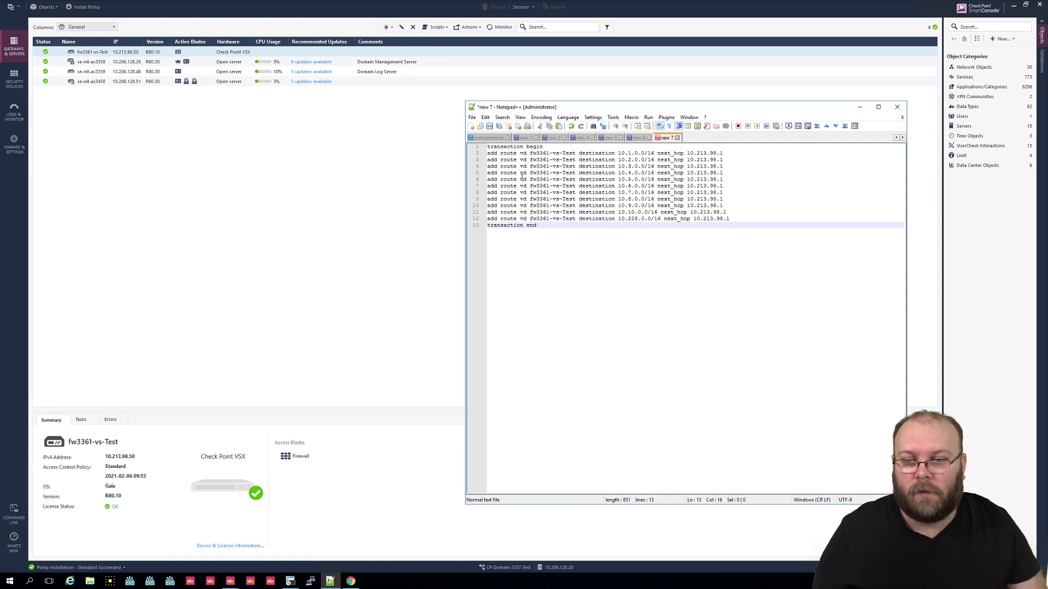
Step: Save As into the youtube folder, trimming the pasted name to fw3361-vs-Test.txt
left_click(472, 118)
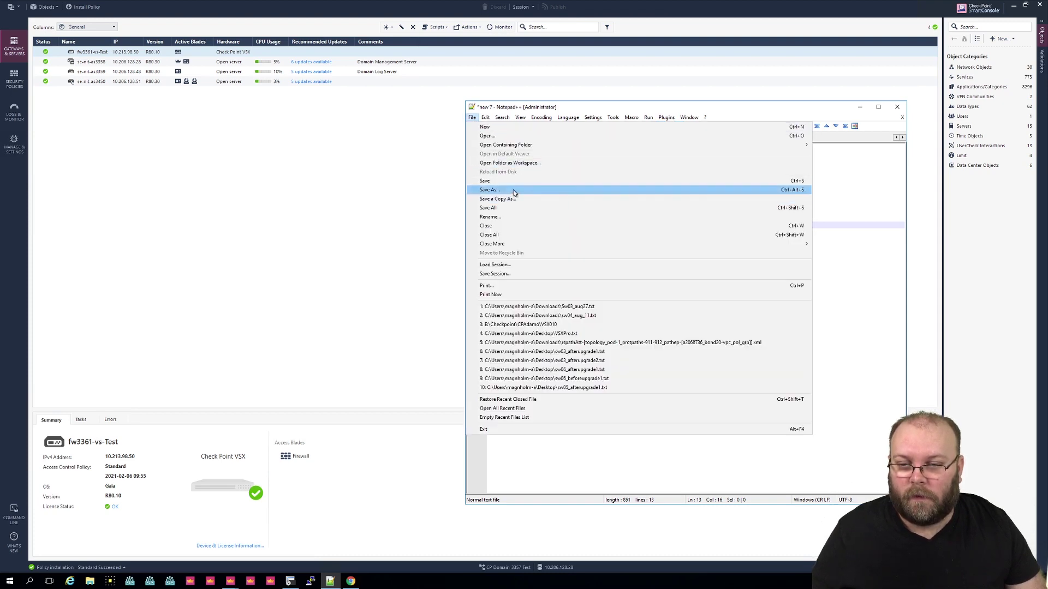
left_click(494, 190)
left_click(664, 247)
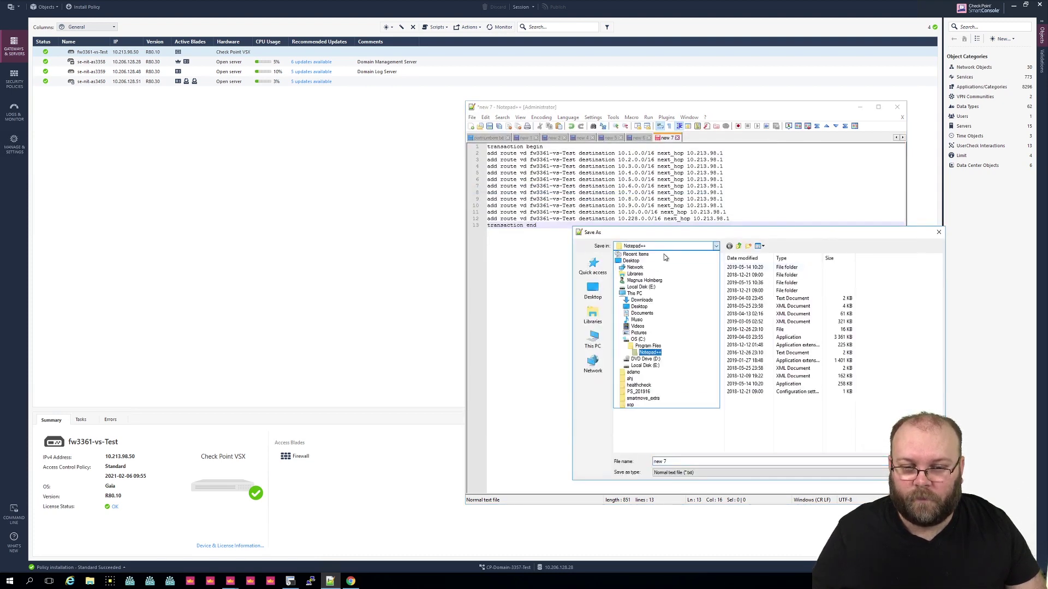
left_click(641, 398)
key("ctrl+v")
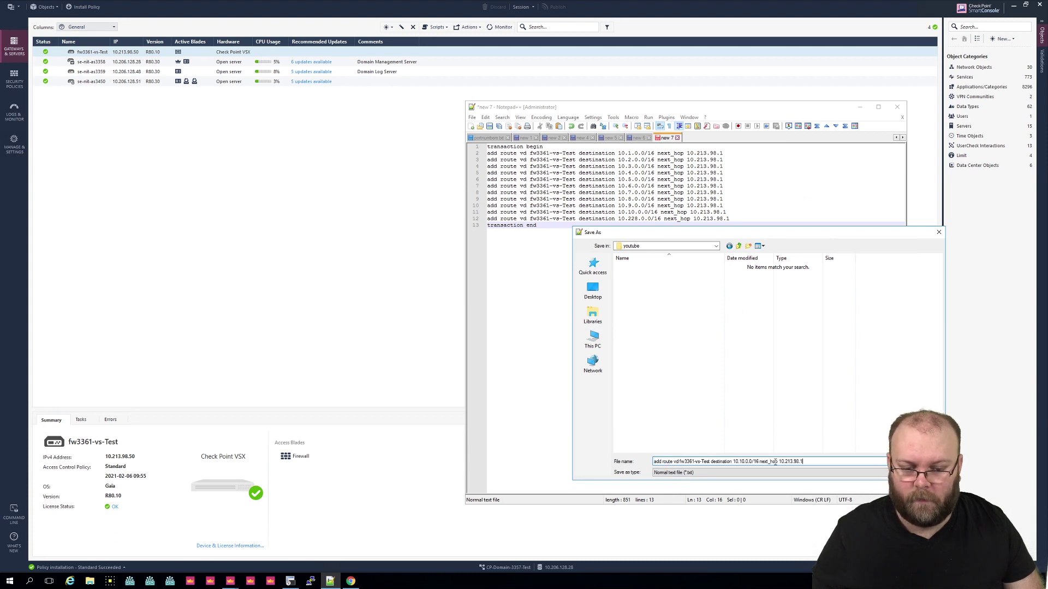
left_click_drag(812, 461, 710, 463)
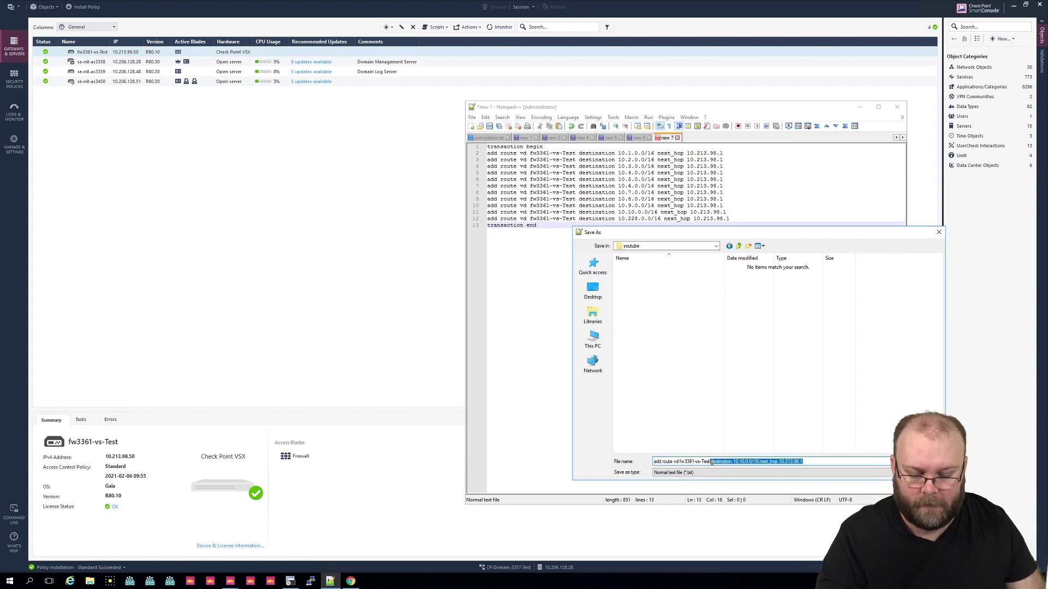
key("BackSpace")
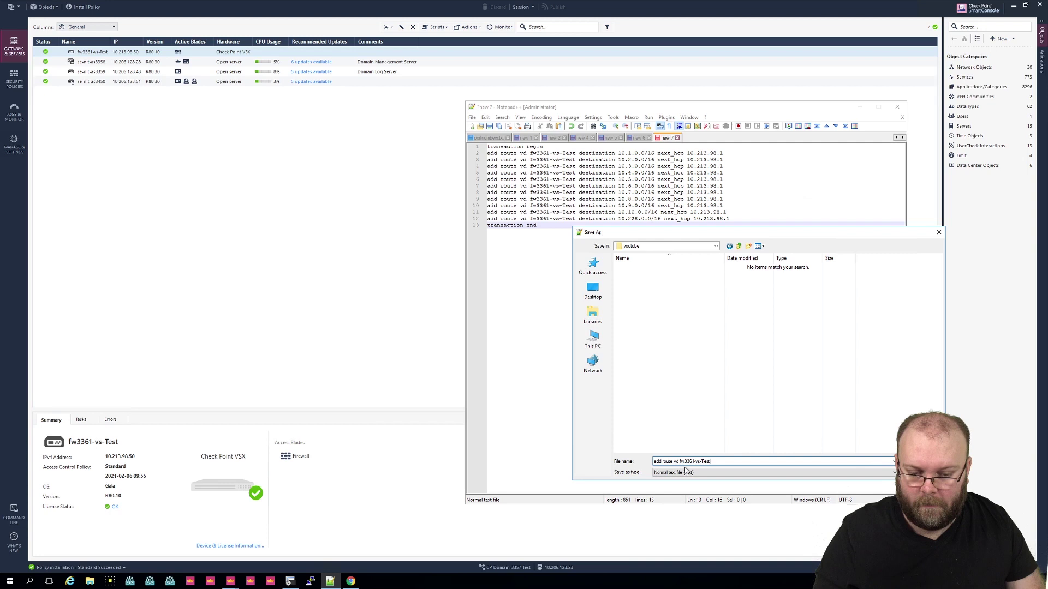
left_click_drag(680, 461, 654, 462)
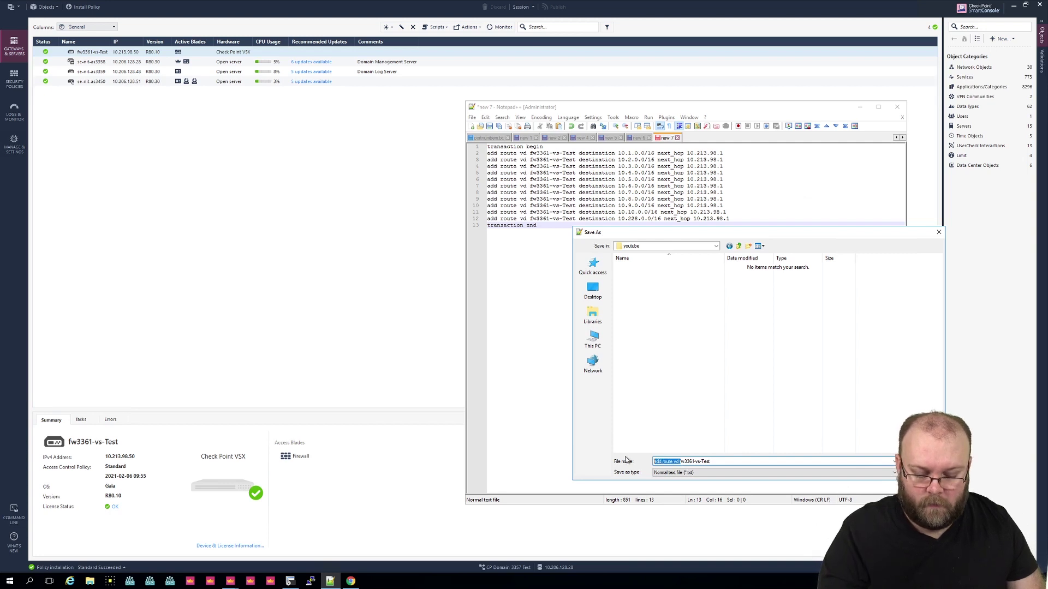
key("BackSpace")
left_click(737, 461)
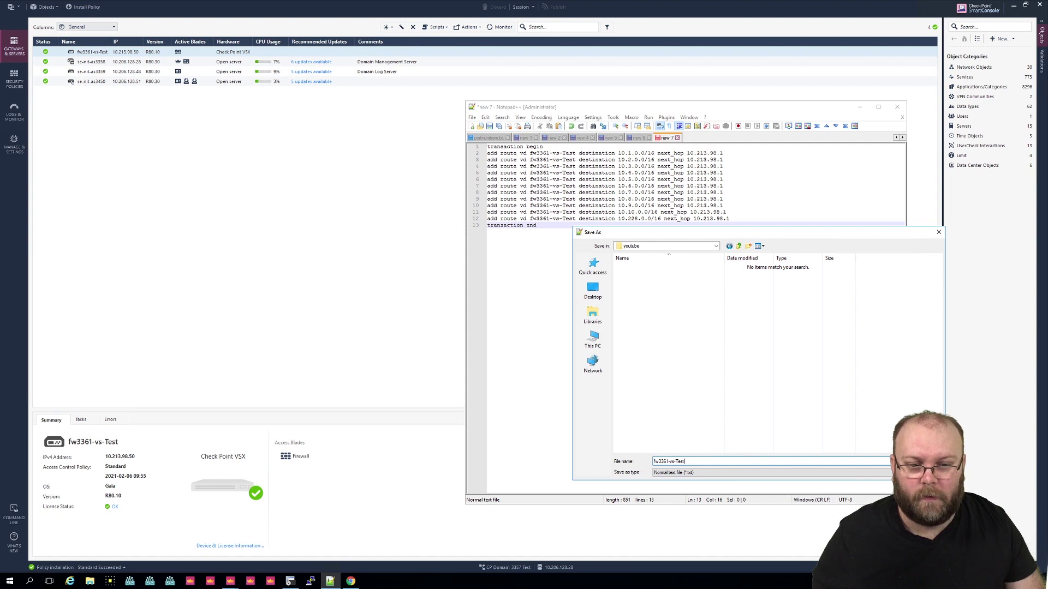
key("Return")
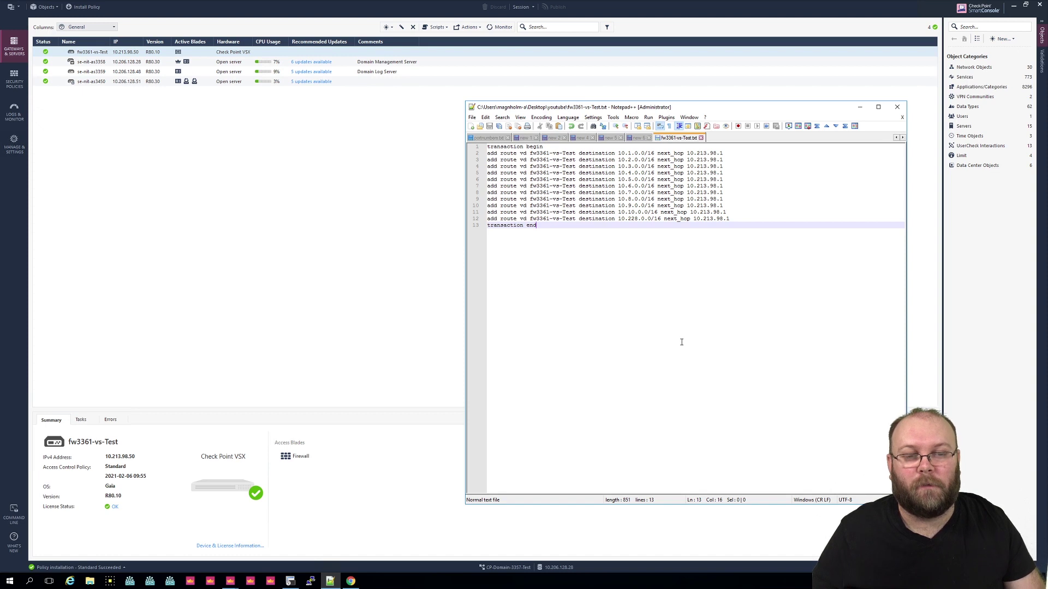
Step: Launch WinSCP and log in over SCP to host fwmgmt as admin with the account password
left_click(859, 107)
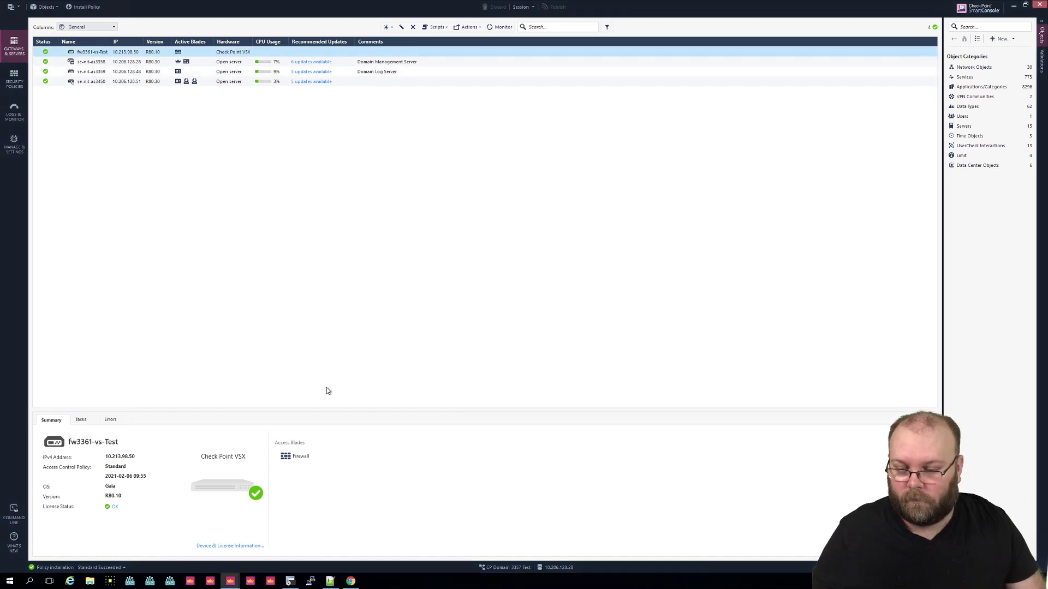
left_click(10, 581)
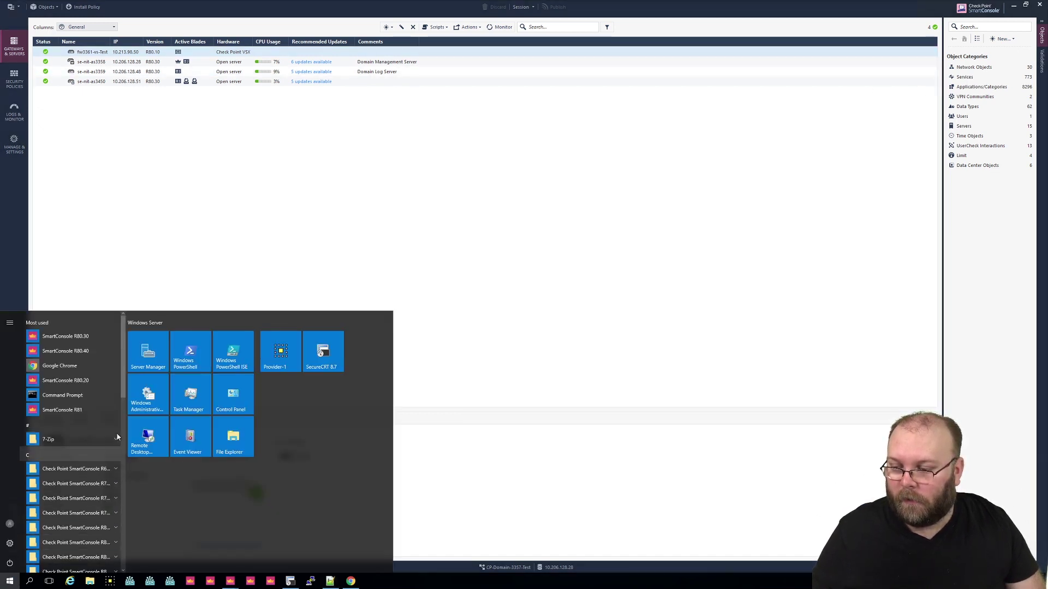
type("win")
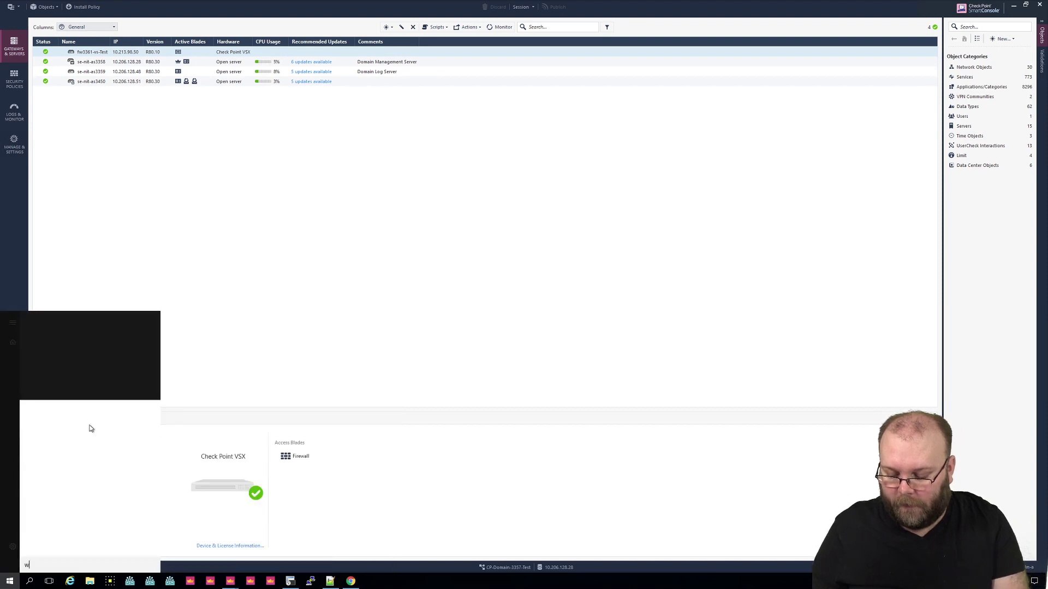
type("s")
key("Return")
left_click(322, 163)
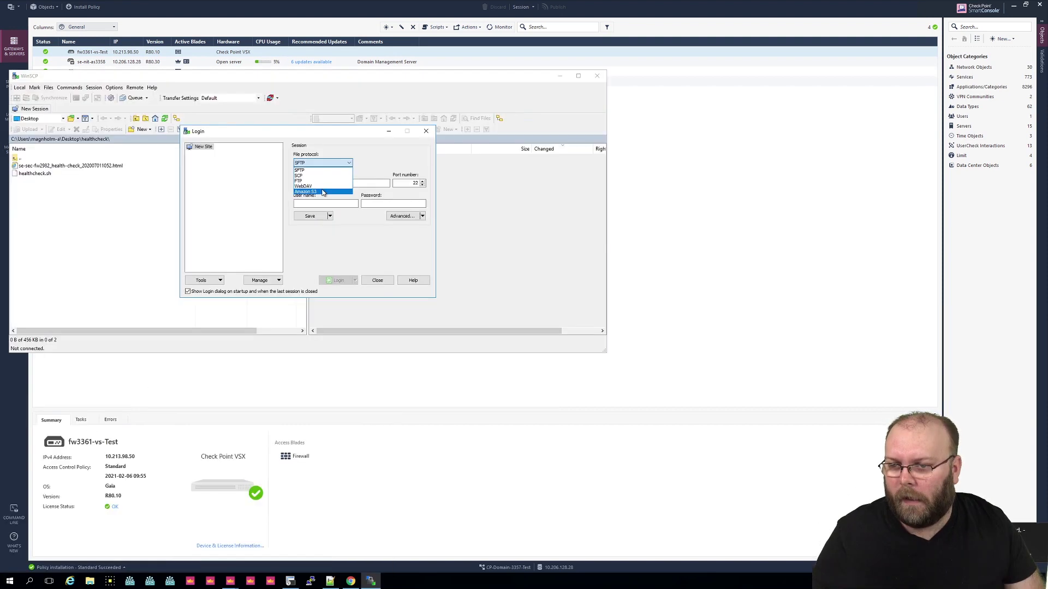
left_click(311, 176)
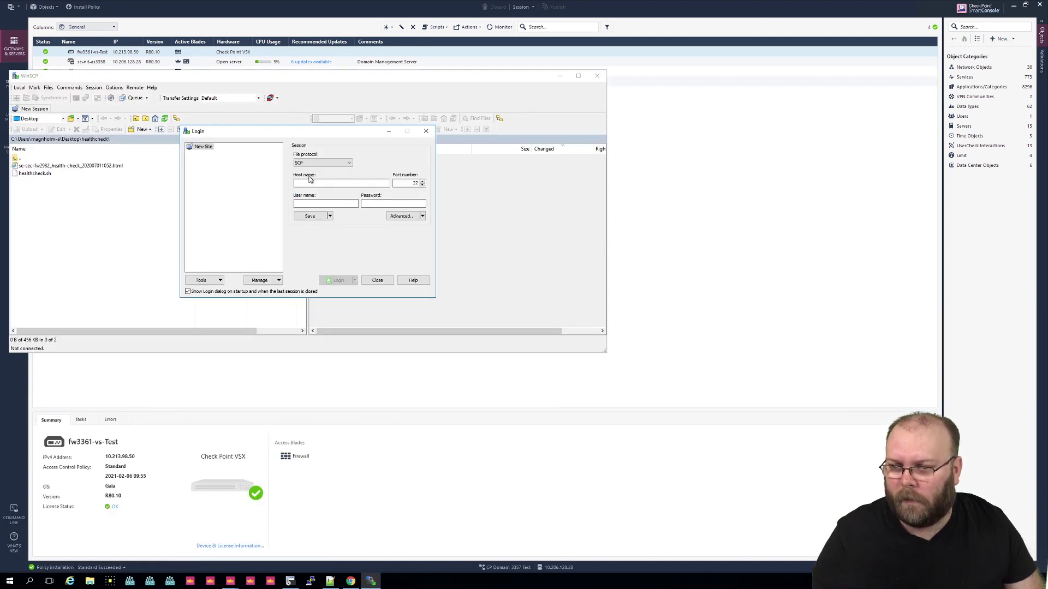
left_click(311, 184)
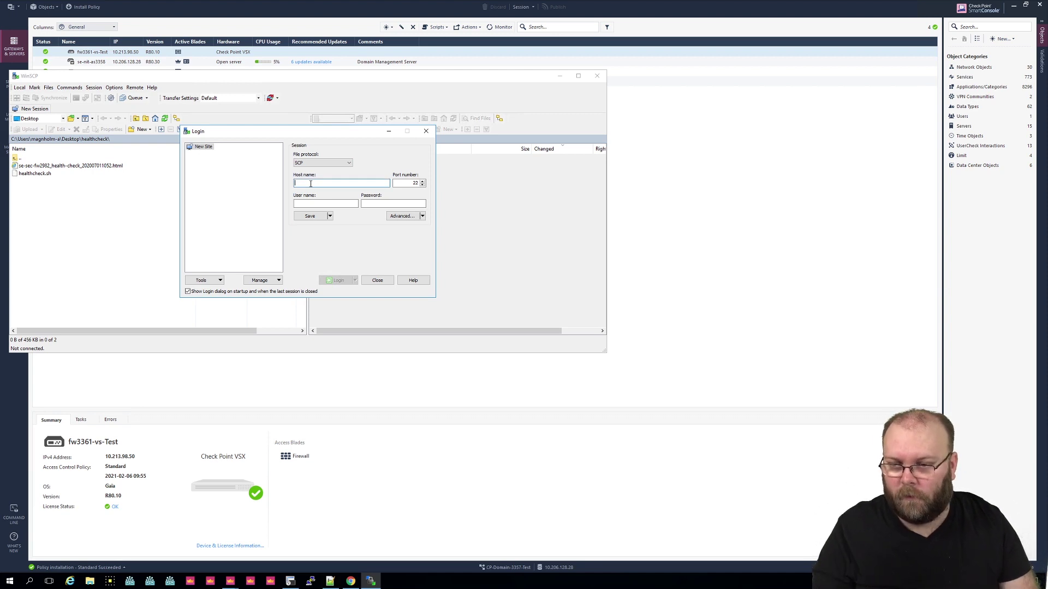
type("10.21")
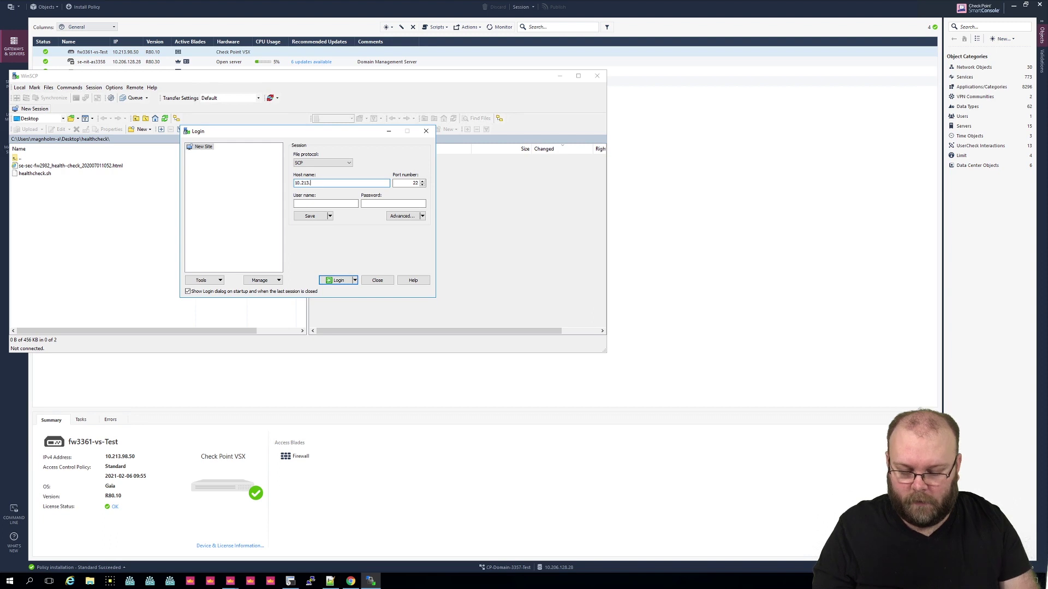
type("3.")
key("BackSpace")
key("BackSpace")
key("BackSpace")
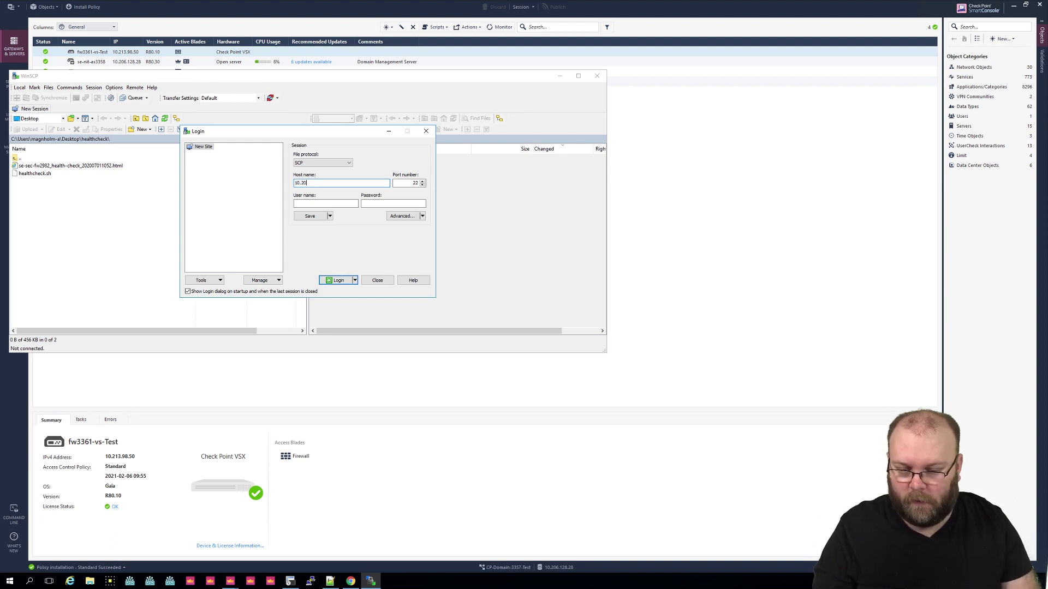
key("BackSpace")
key("BackSpace")
key("BackSpace")
key("BackSpace")
type("fwmgmt")
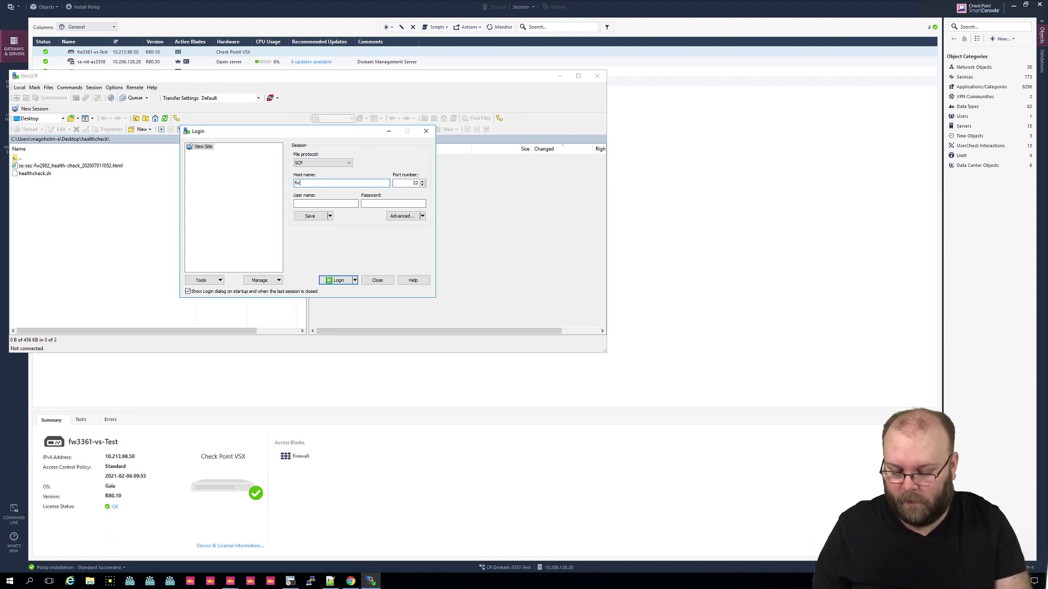
key("Tab")
key("Tab")
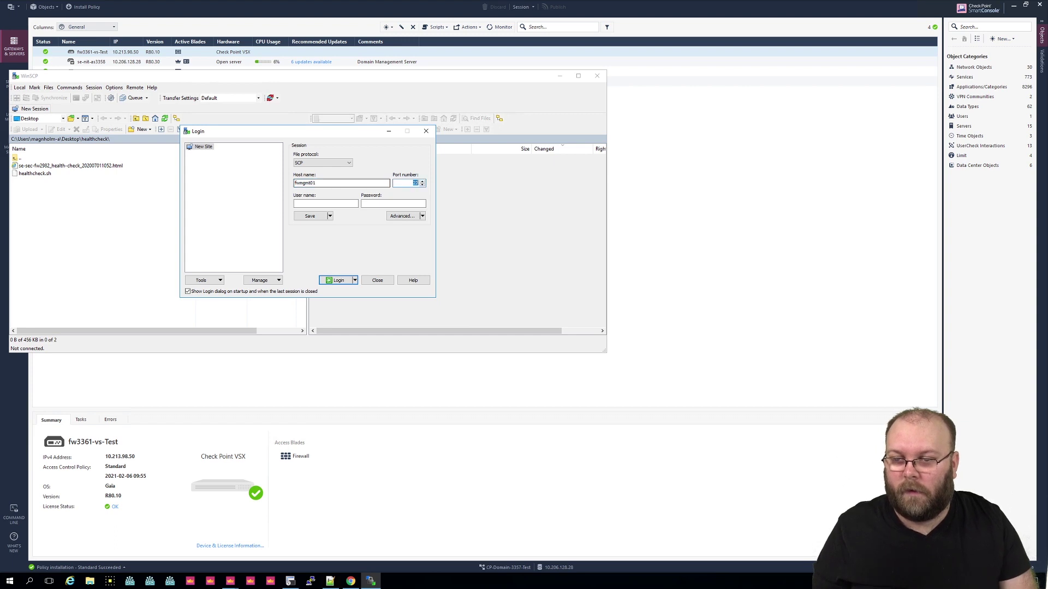
type("admin")
key("Tab")
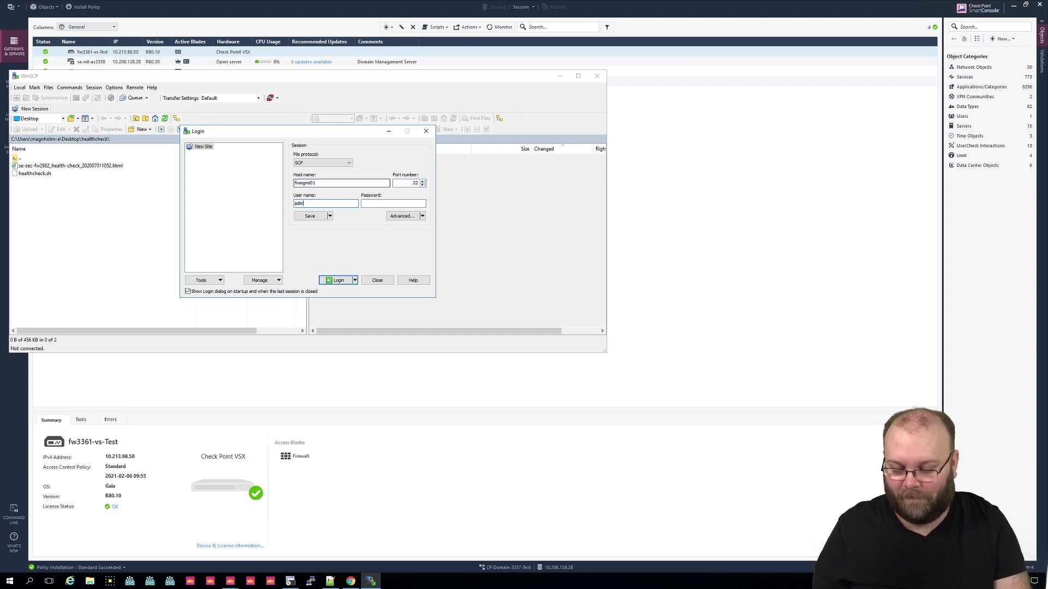
type("********")
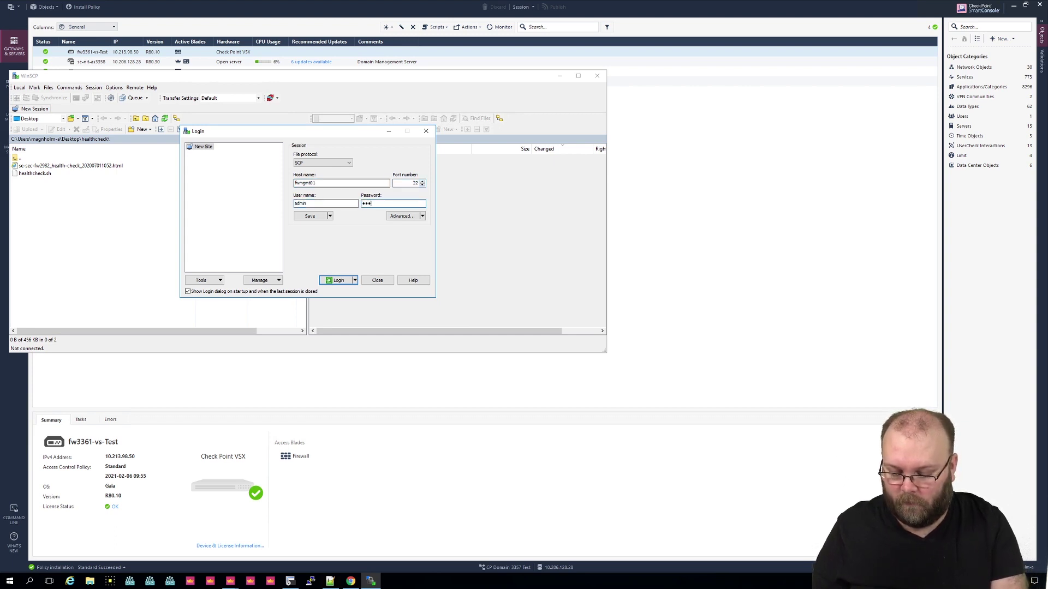
key("Return")
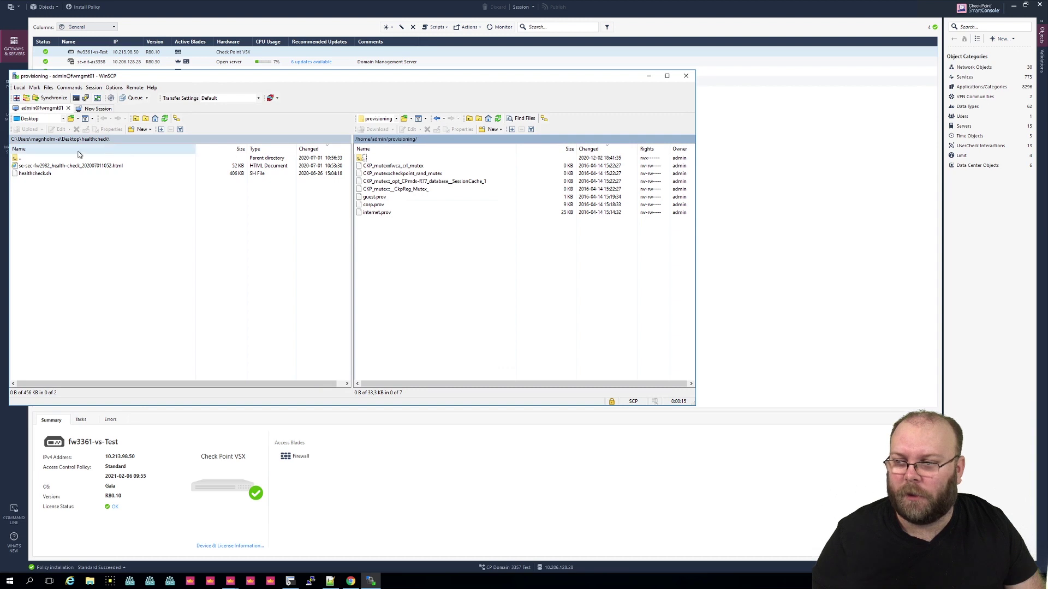
Step: Upload fw3361-vs-Test.txt from Desktop\youtube into /home/admin/provisioning/ and check it arrived
left_click(64, 119)
left_click(32, 126)
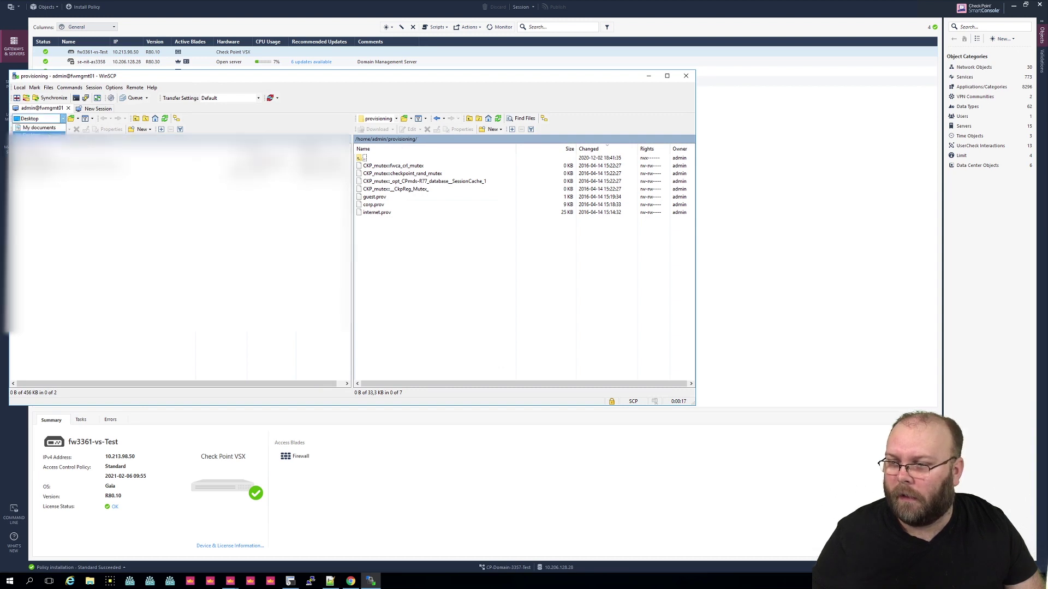
double_click(33, 164)
left_click(33, 165)
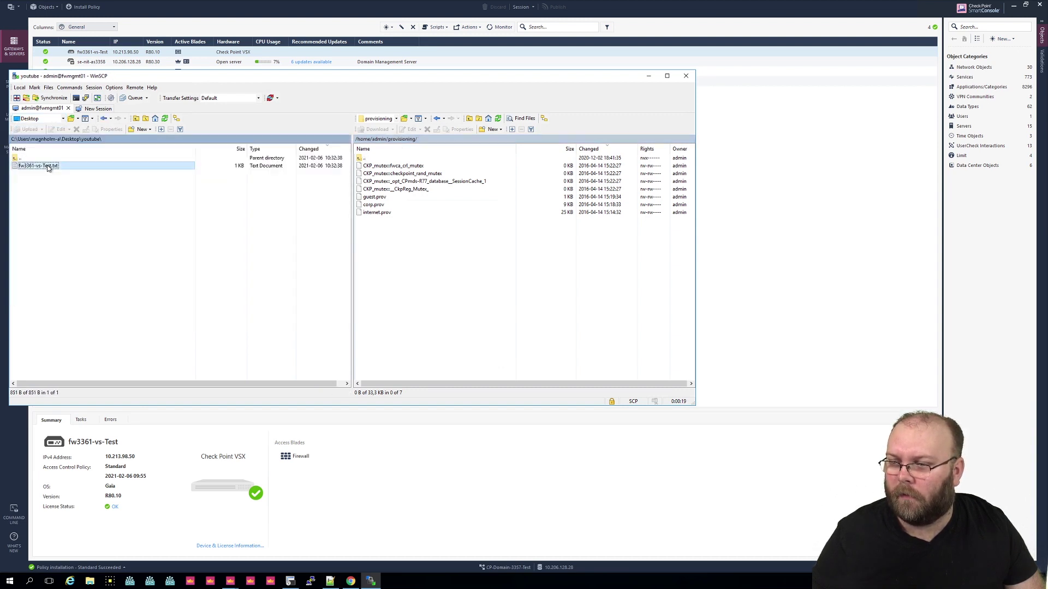
right_click(47, 166)
left_click(83, 188)
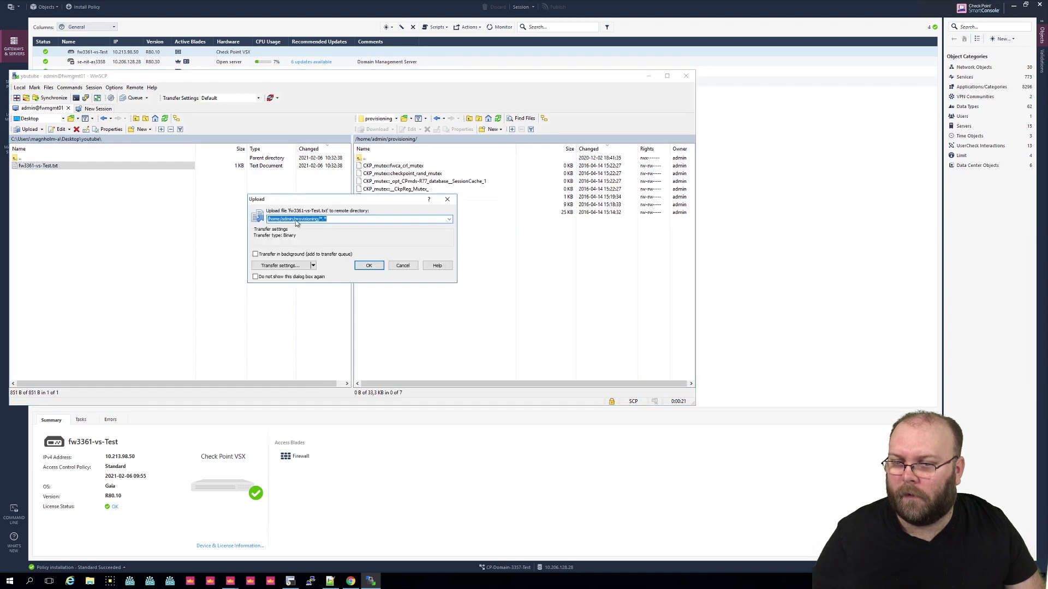
left_click(369, 266)
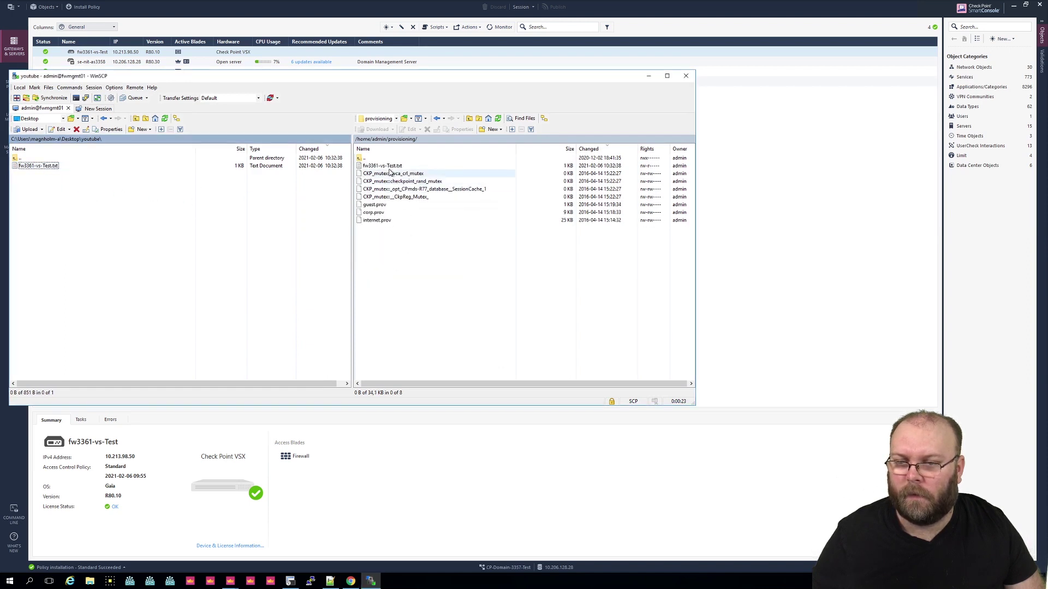
left_click(385, 167)
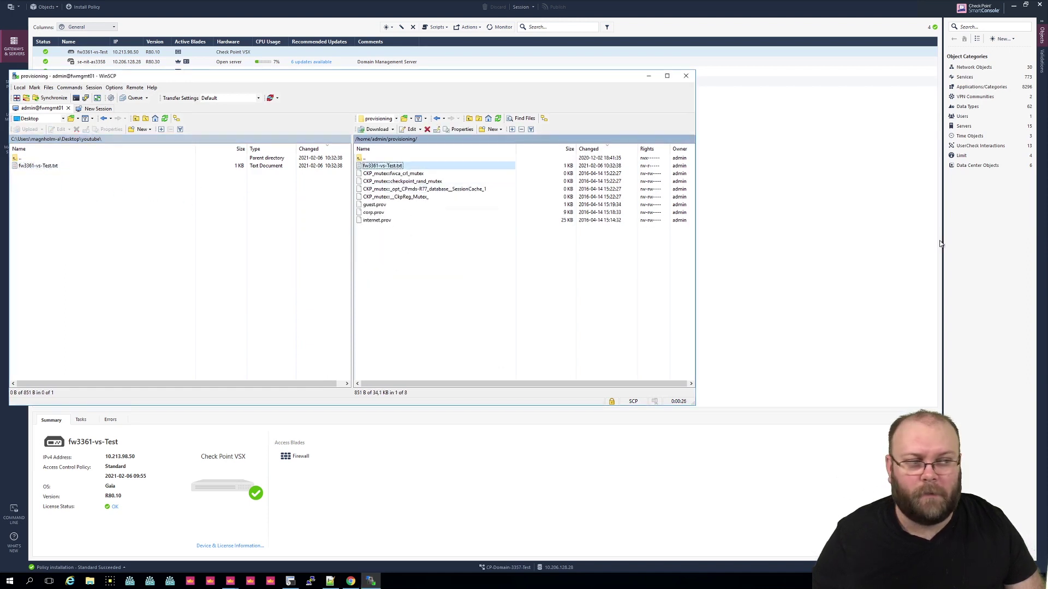
Step: Close WinSCP and start a SecureCRT Quick Connect SSH session to fwmgmt01
left_click(758, 320)
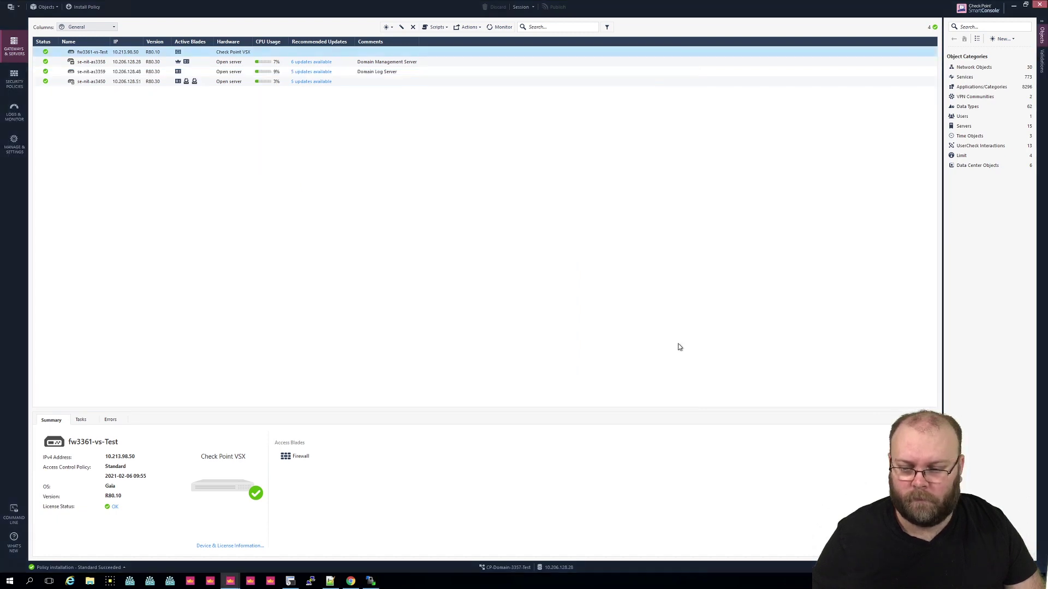
left_click(291, 581)
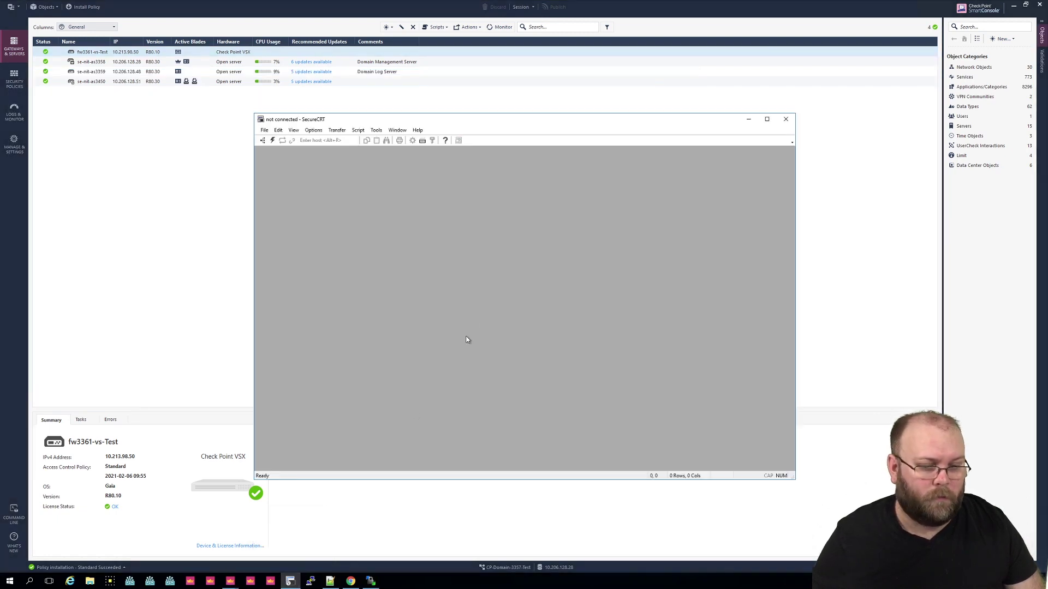
left_click(273, 141)
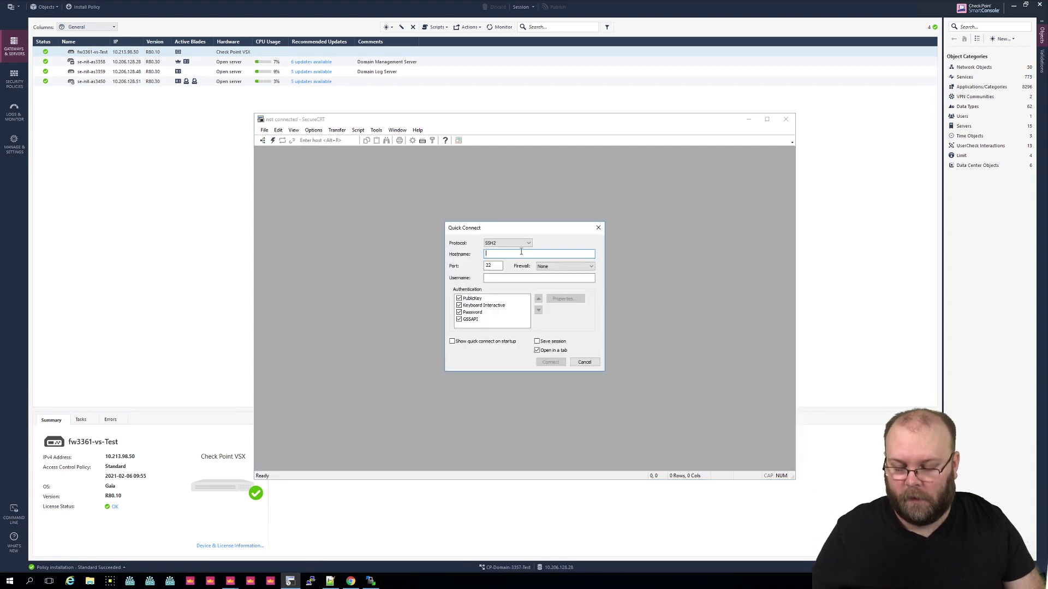
type("fwmgmt")
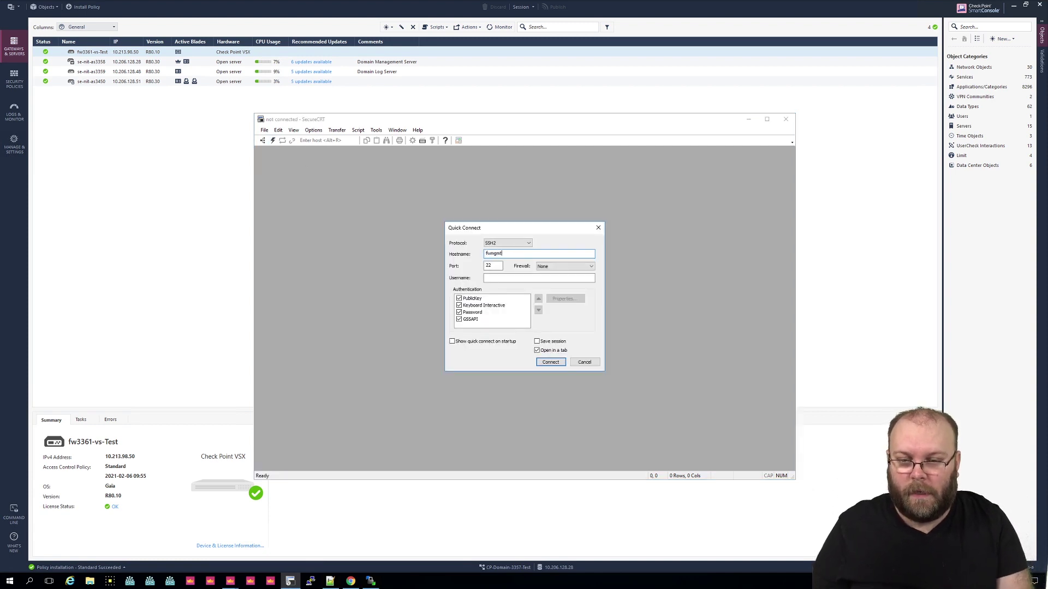
type("m1")
key("Return")
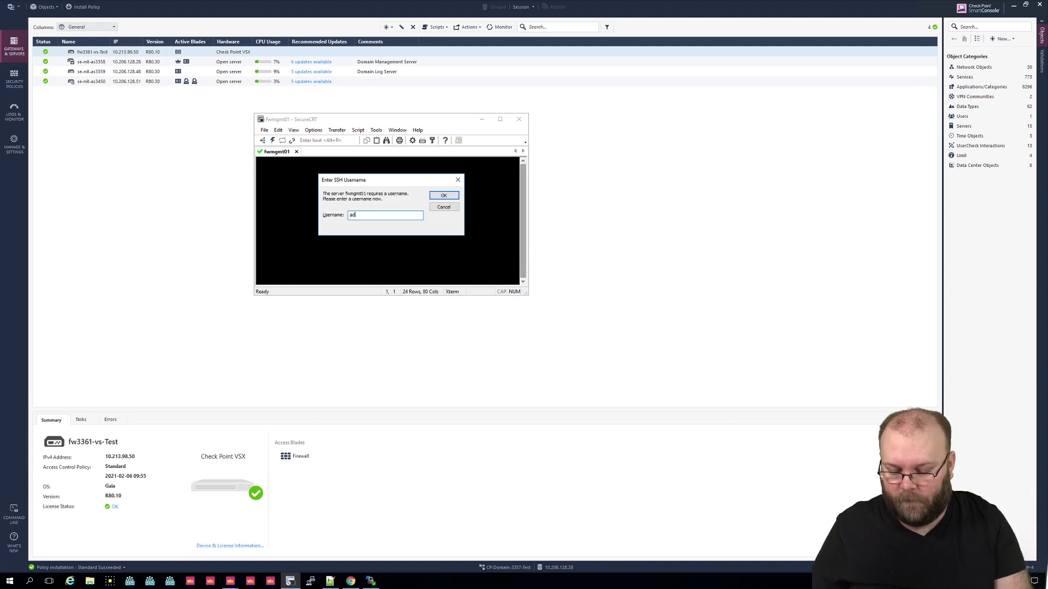
key("Return")
Step: Log in with the account password and run pwd to check the current directory
type("••••")
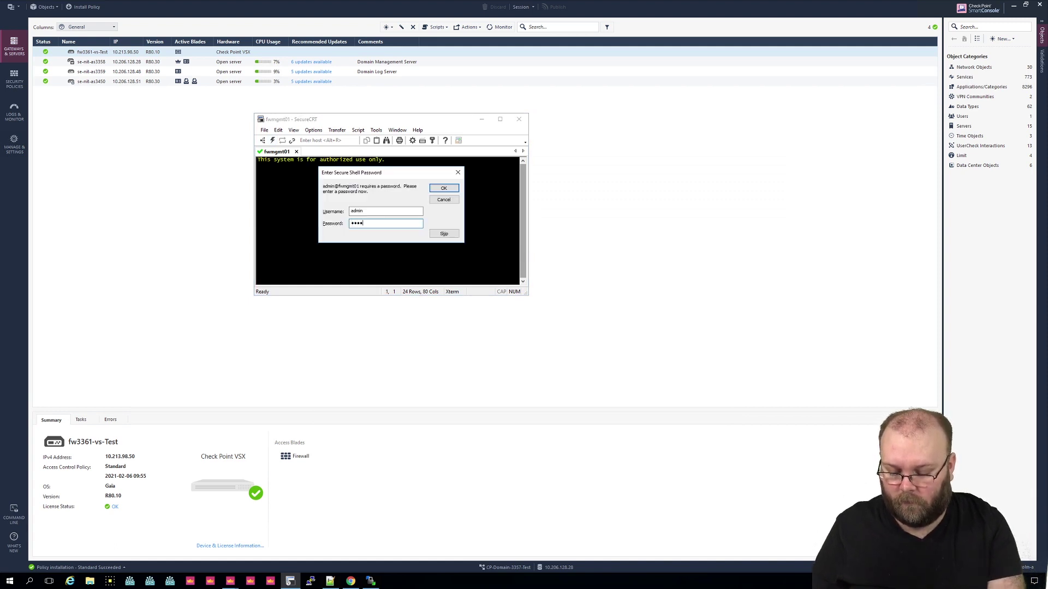
type("•")
key("Return")
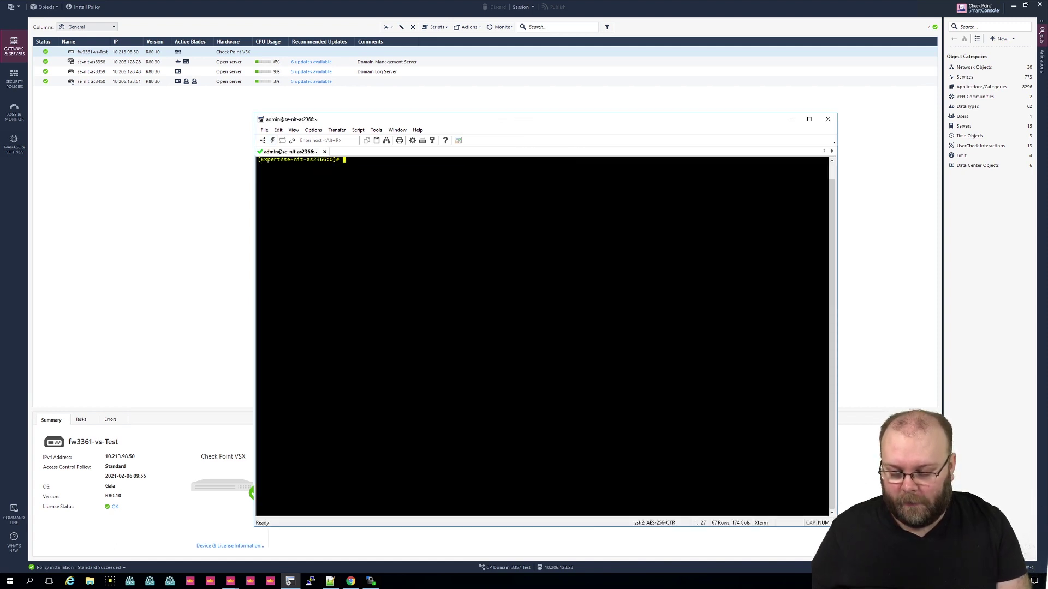
type("cd /")
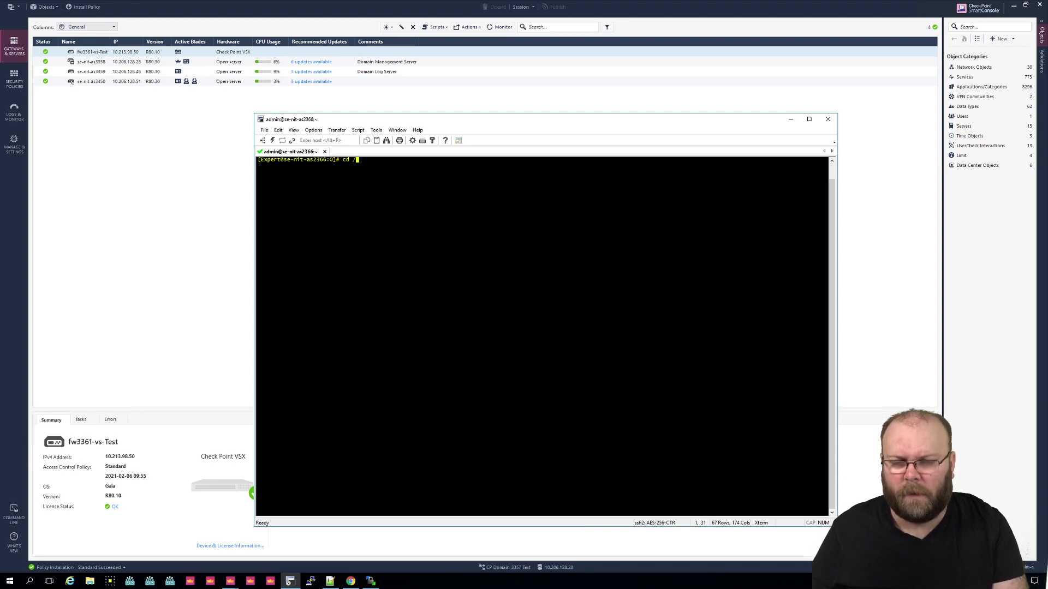
type("var/ad")
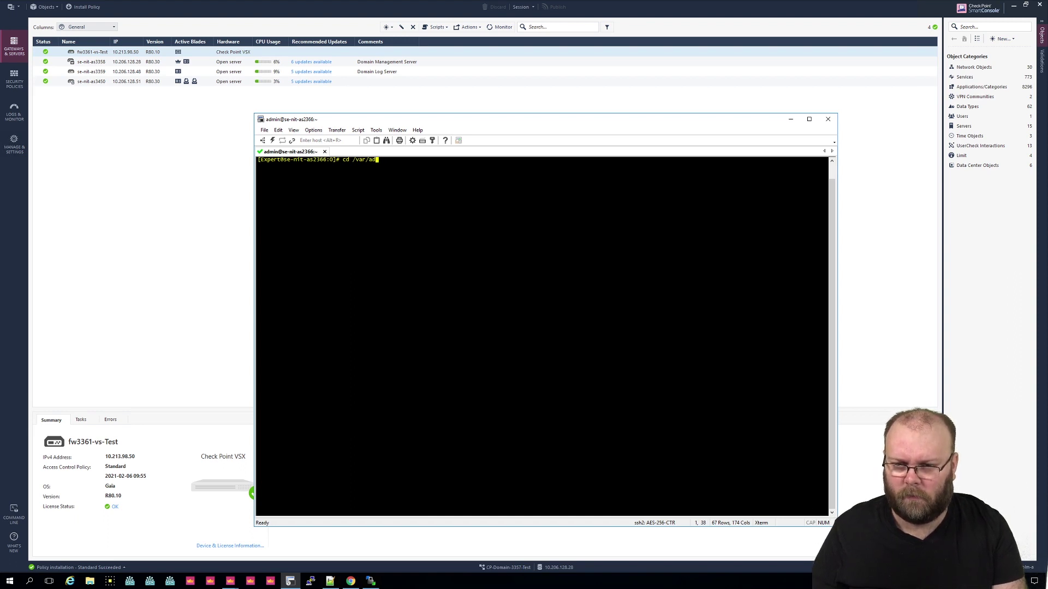
key("BackSpace")
key("BackSpace")
key("BackSpace")
key("BackSpace")
key("BackSpace")
key("BackSpace")
type("ad")
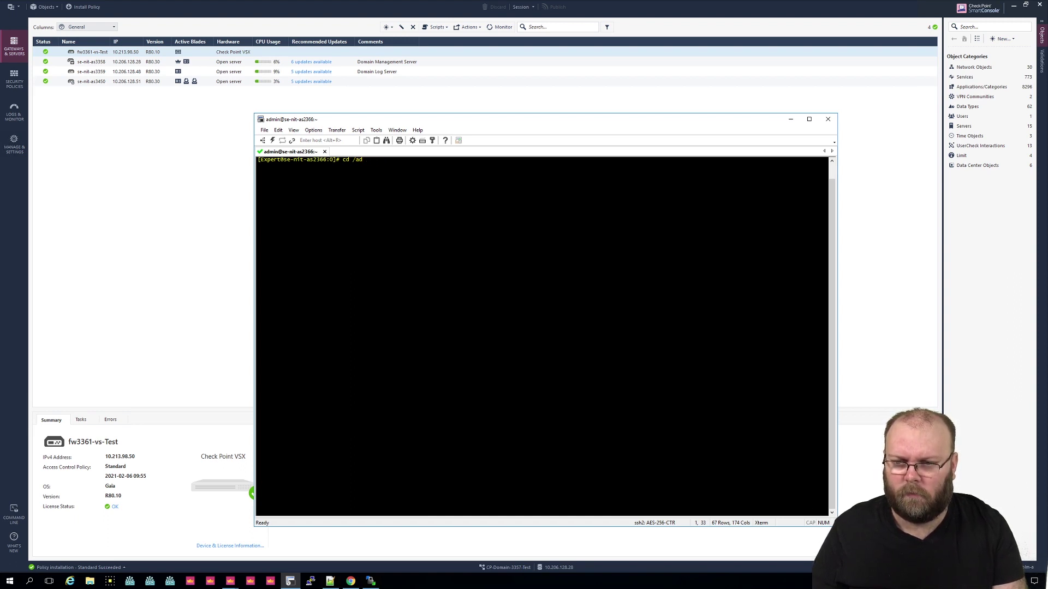
key("BackSpace")
key("BackSpace")
key("BackSpace")
key("BackSpace")
key("BackSpace")
key("BackSpace")
type("pwd")
key("Return")
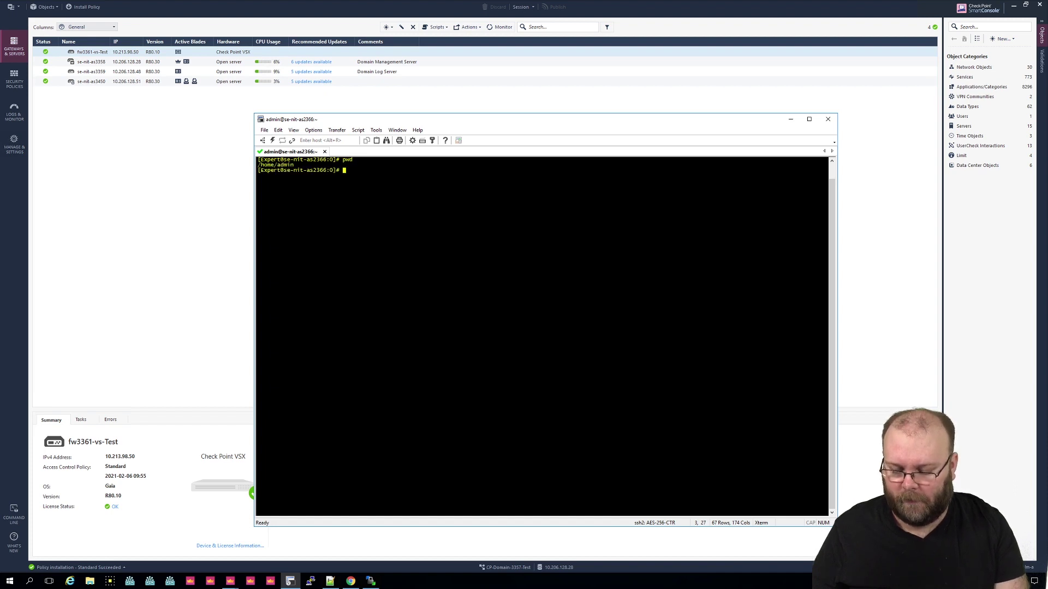
Step: Change into provisioning/ and list it to confirm fw3361-vs-Test.txt is present
type("cd provisioning/")
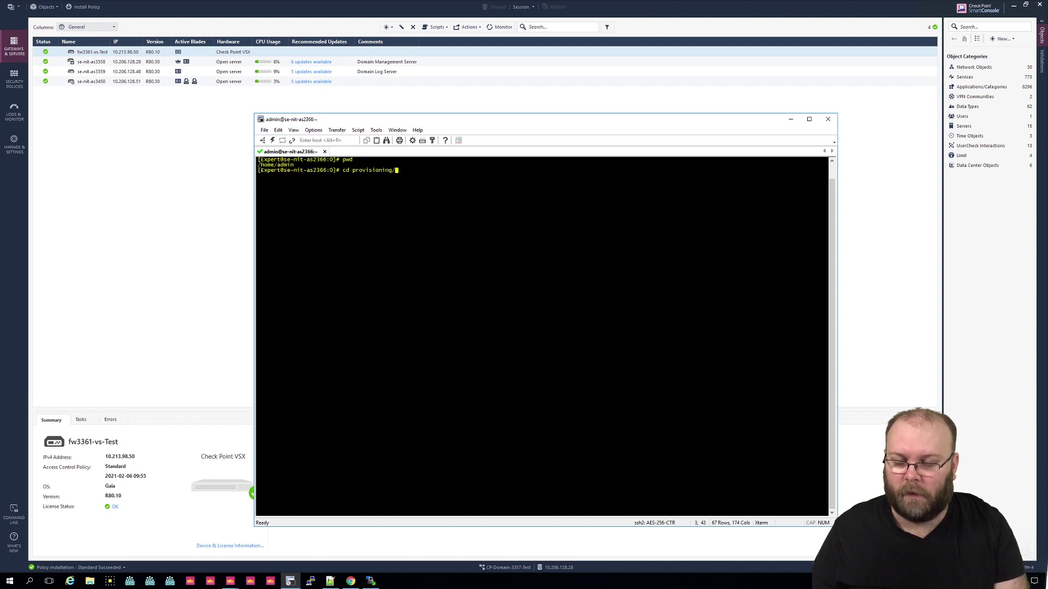
key("Return")
type("ls")
key("Return")
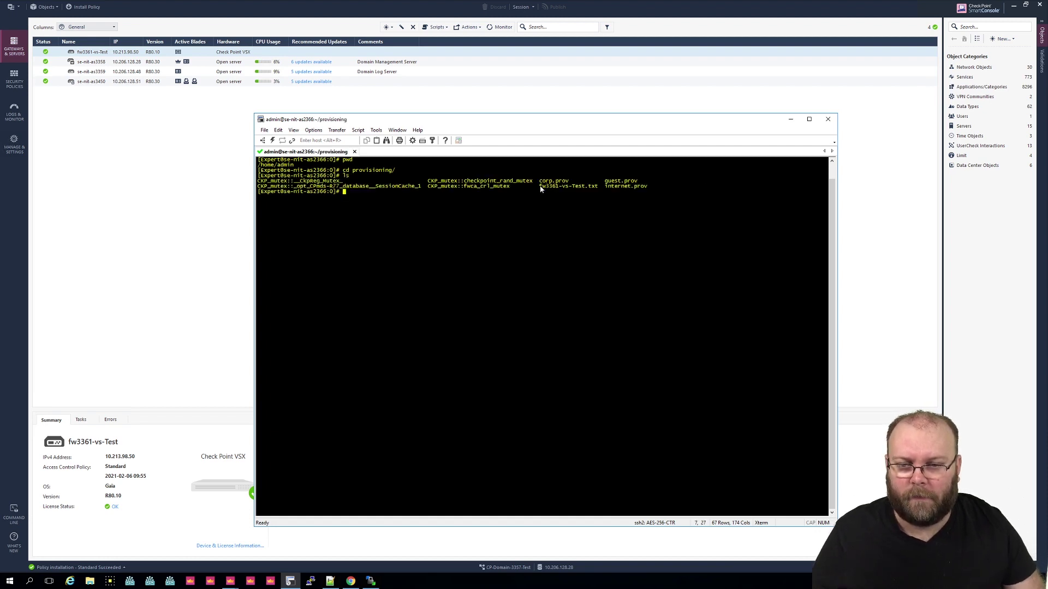
left_click_drag(540, 187, 599, 188)
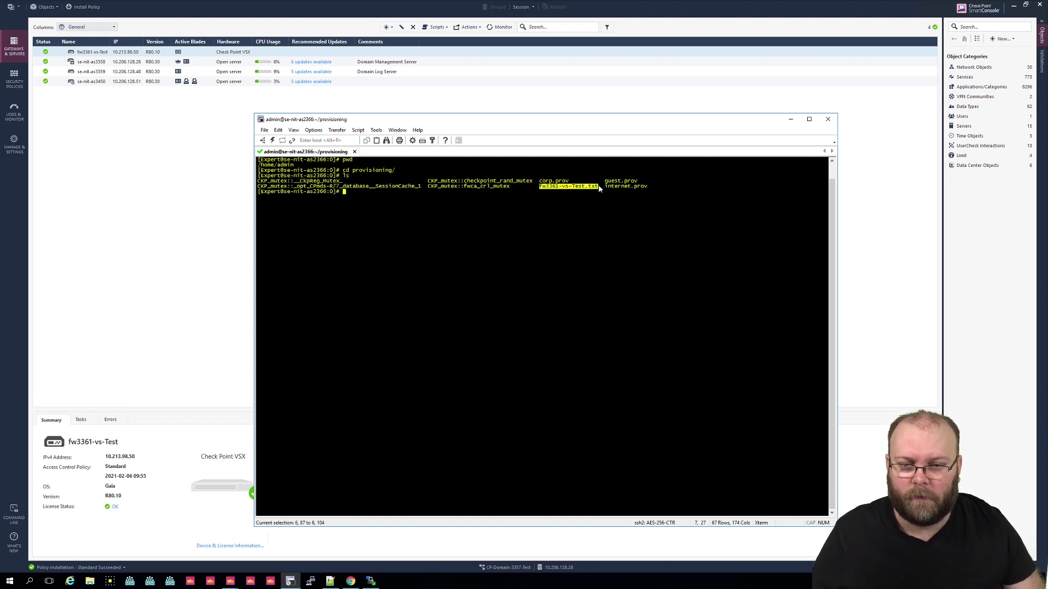
left_click(622, 222)
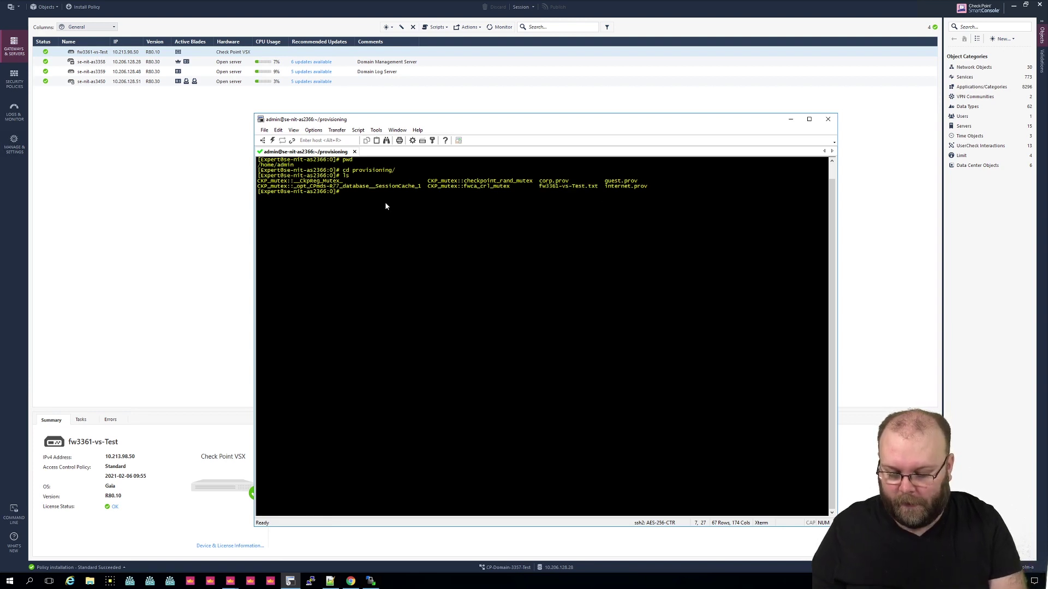
Step: List the status of all domain management servers with mdsstat
type("mdssta")
type("t")
key("Return")
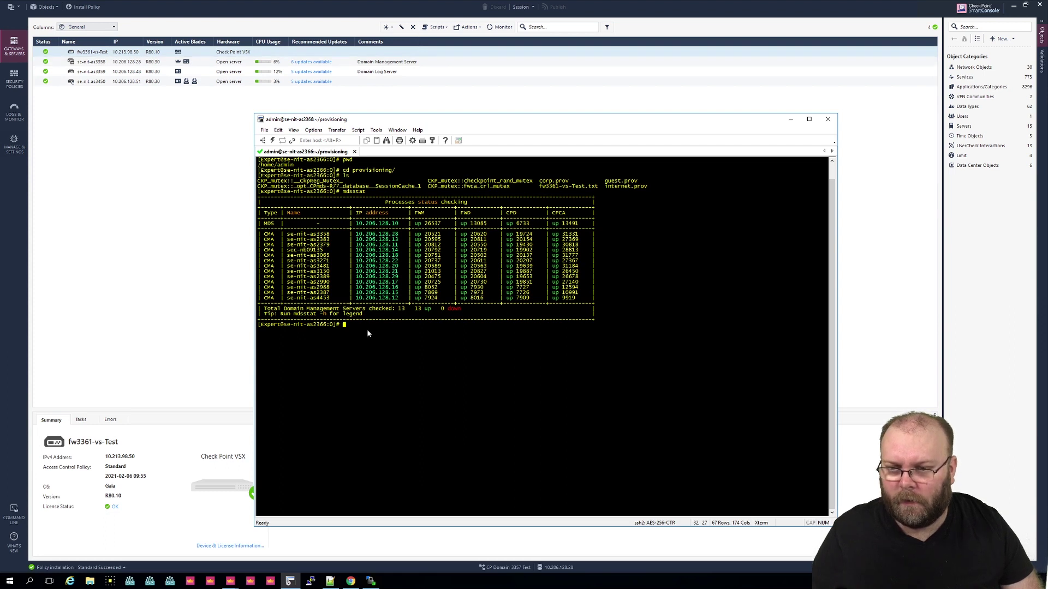
type("mcd")
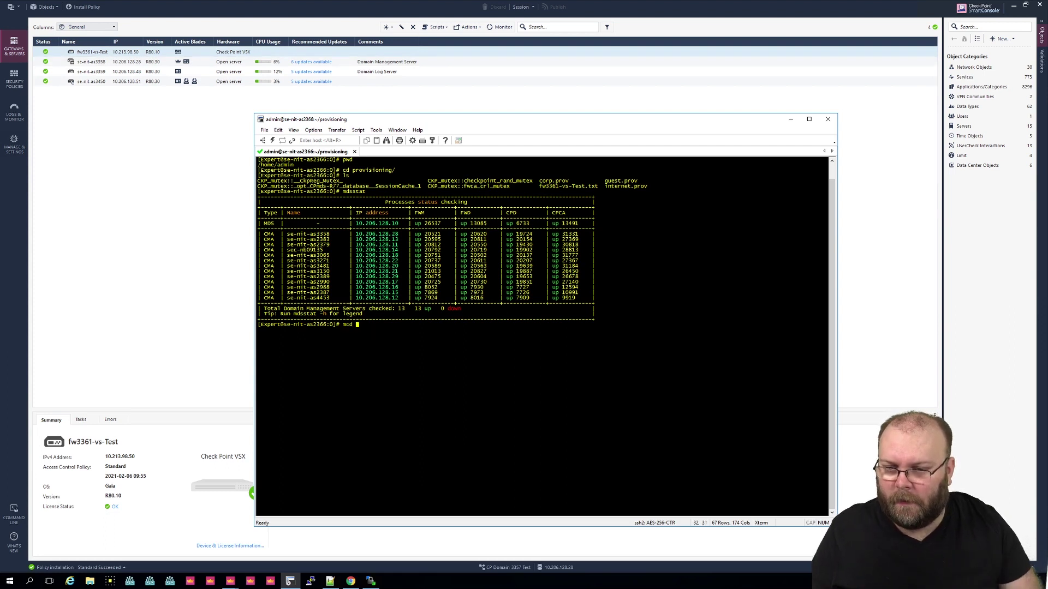
Step: Copy the first CMA IP 10.206.128.28 onto the prompt and remove the stray mcd text
left_click_drag(356, 235, 399, 235)
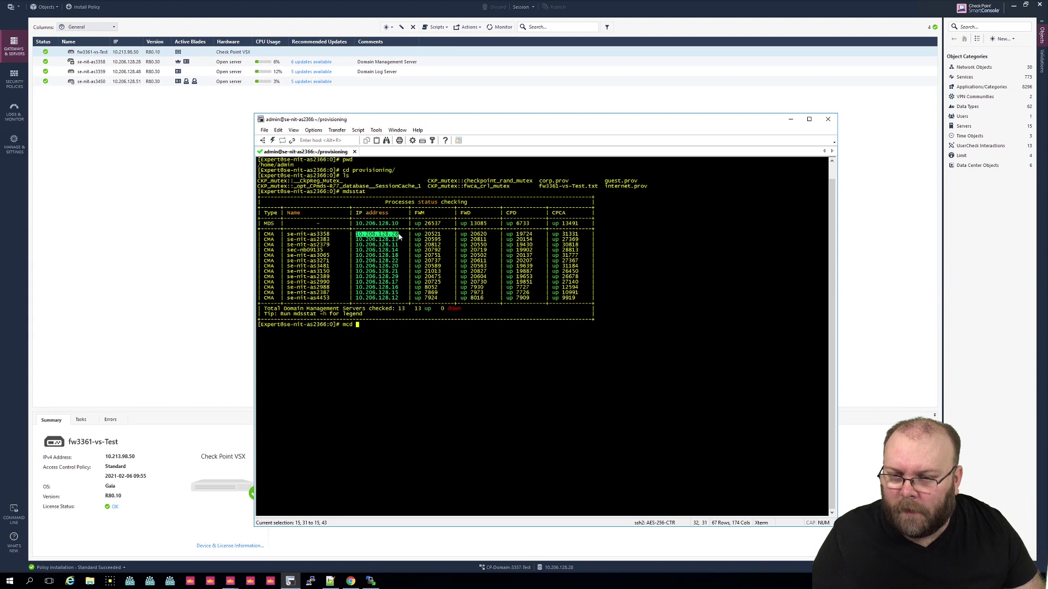
right_click(399, 235)
left_click(415, 240)
right_click(386, 327)
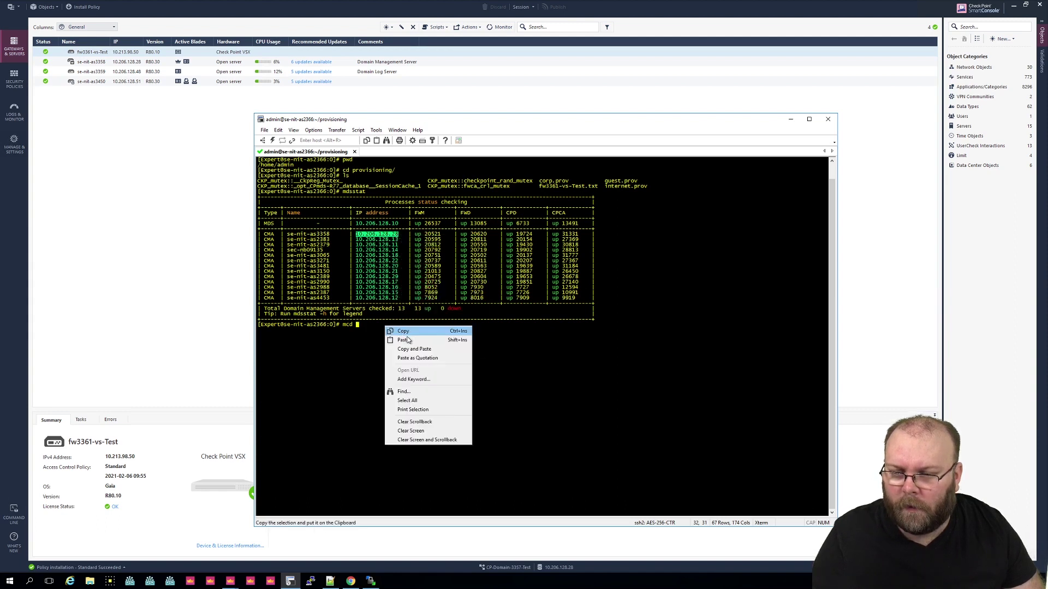
left_click(409, 341)
key("Right")
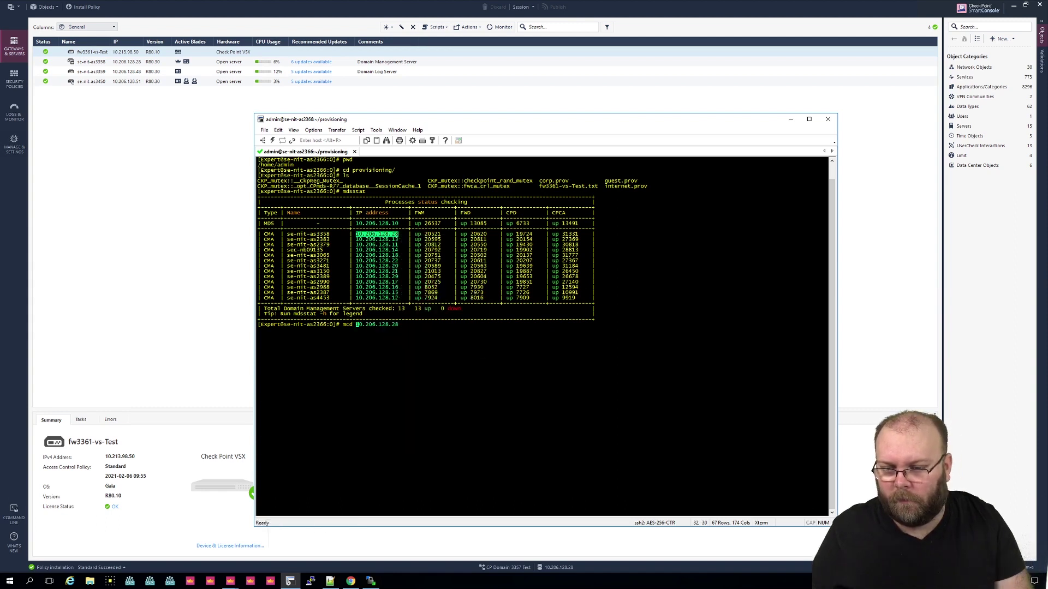
key("BackSpace")
key("BackSpace")
key("BackSpace")
Step: Run mdsenv for the 10.206.128.28 domain and clear the half-typed command
type("mdsenv")
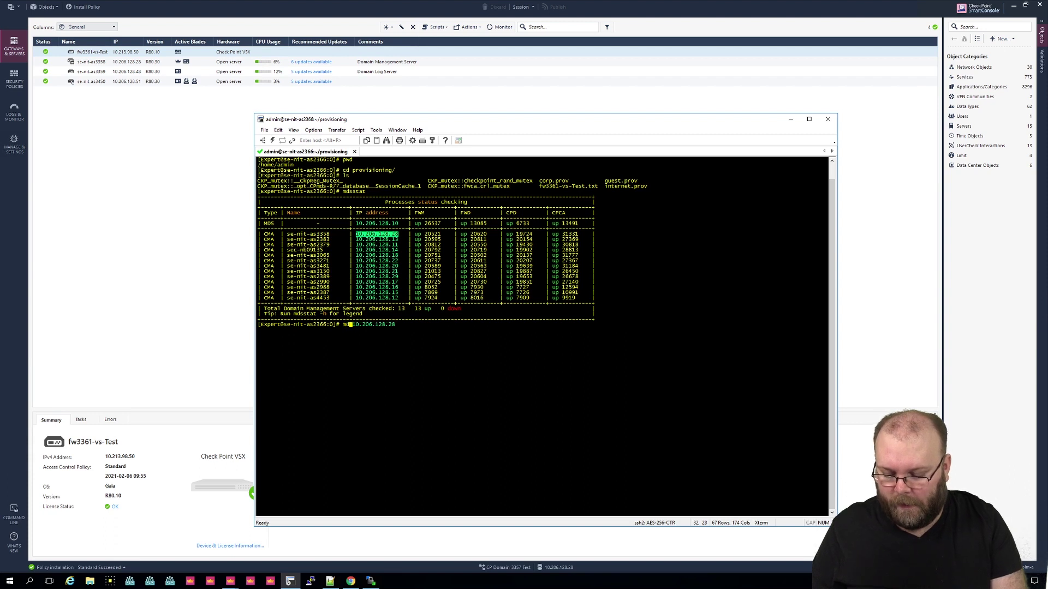
key("Return")
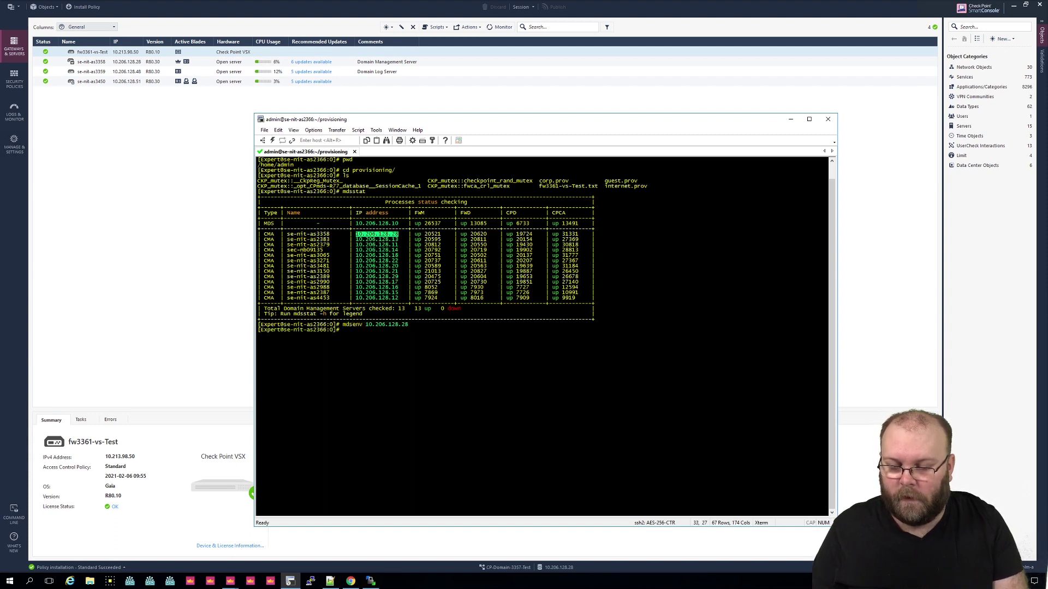
type("pro")
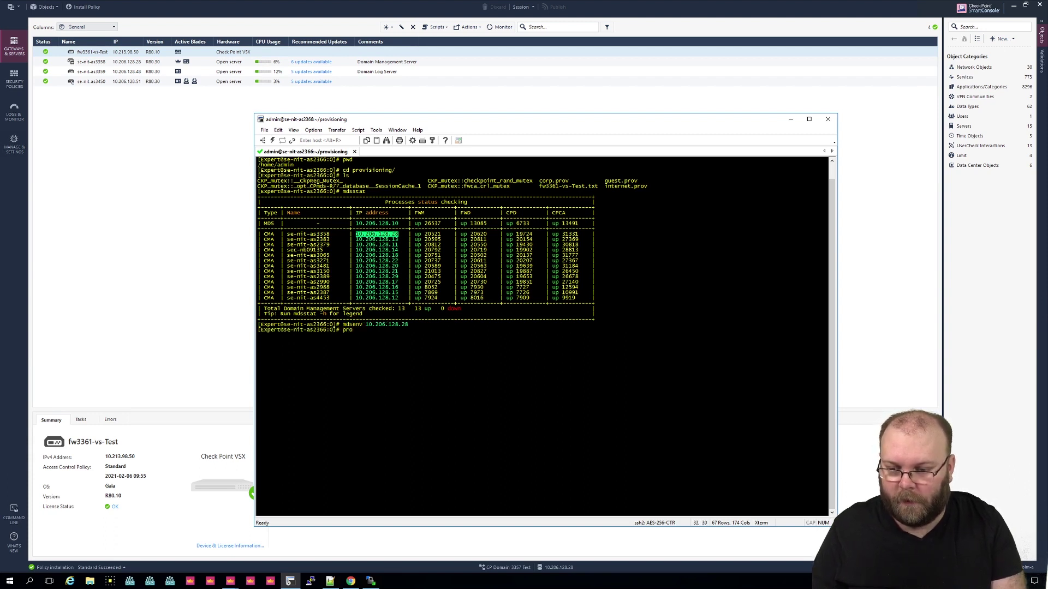
key("BackSpace")
key("BackSpace")
key("BackSpace")
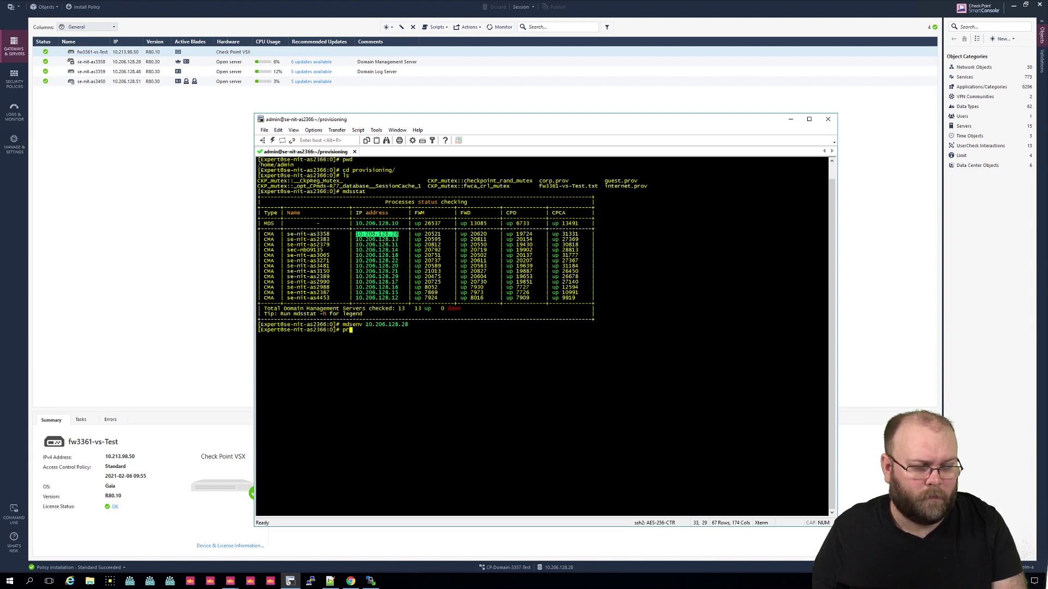
Step: Start a vsx_provisioning_tool command with -s set to server 10.206.128.28
type("vsx")
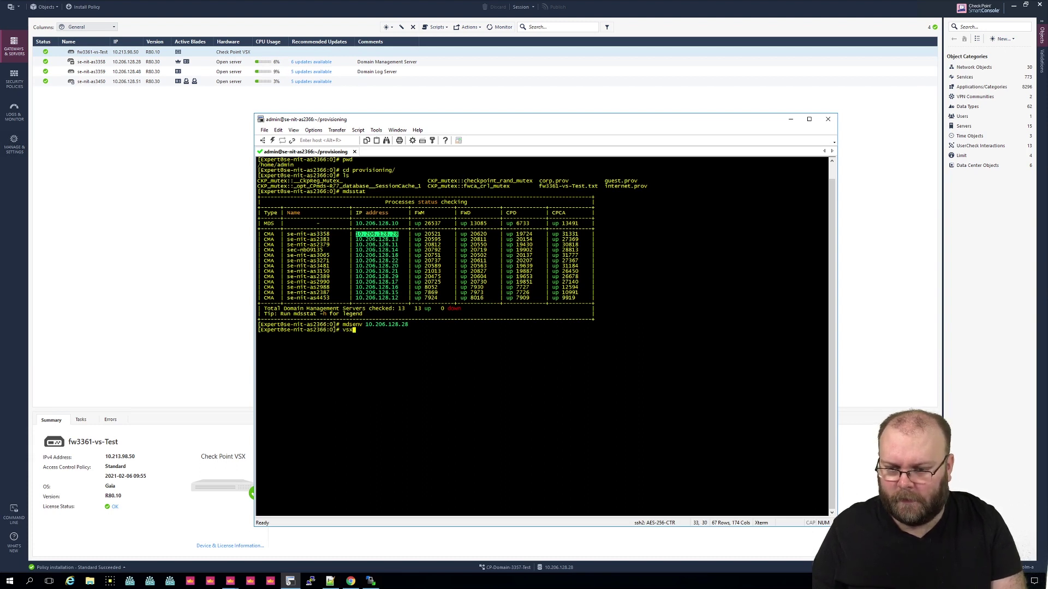
type("_pro")
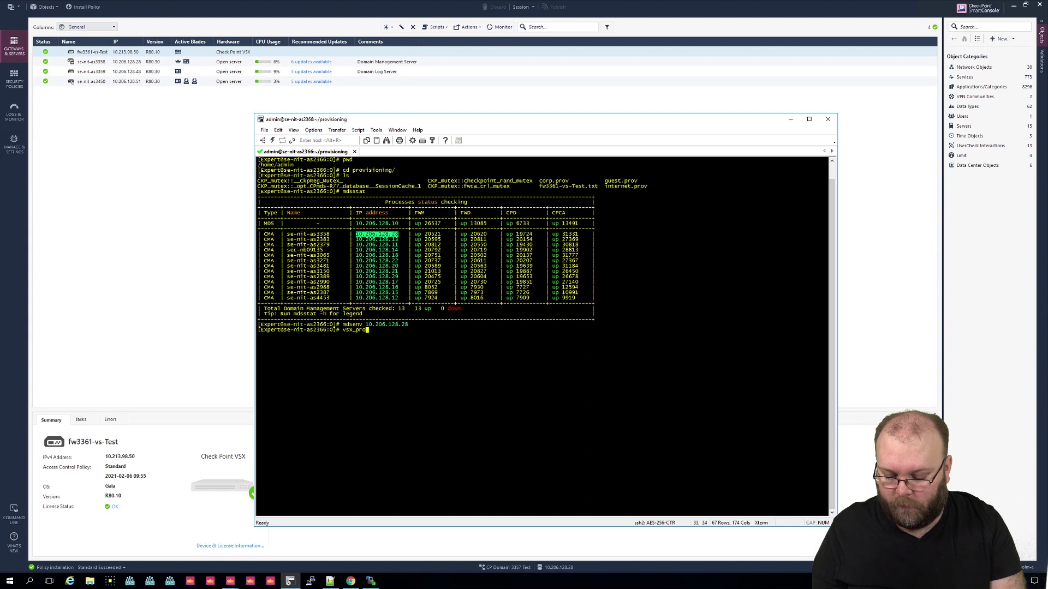
type("vision")
key("Tab")
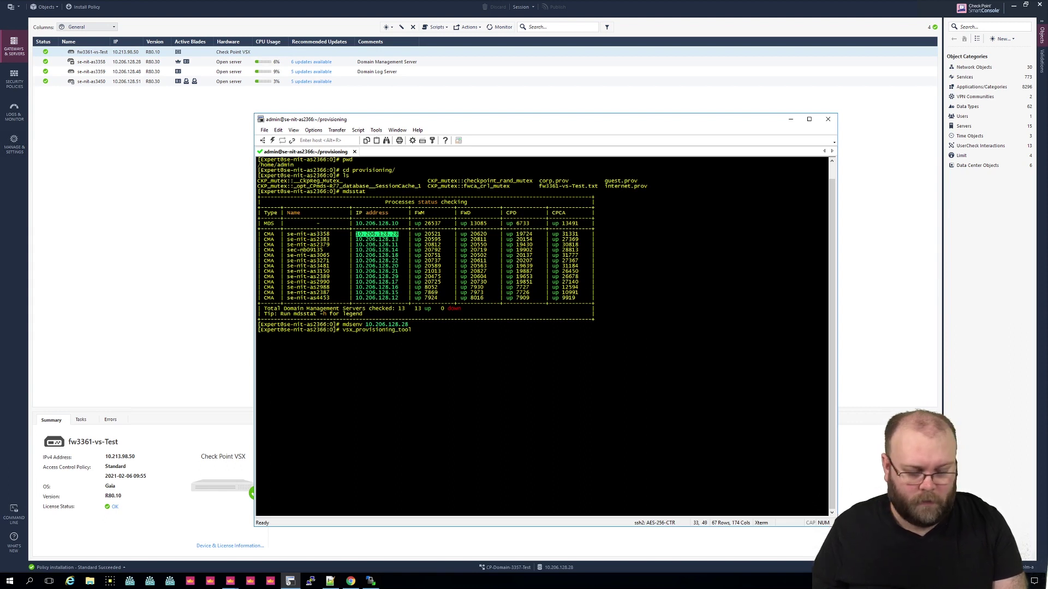
type("-s")
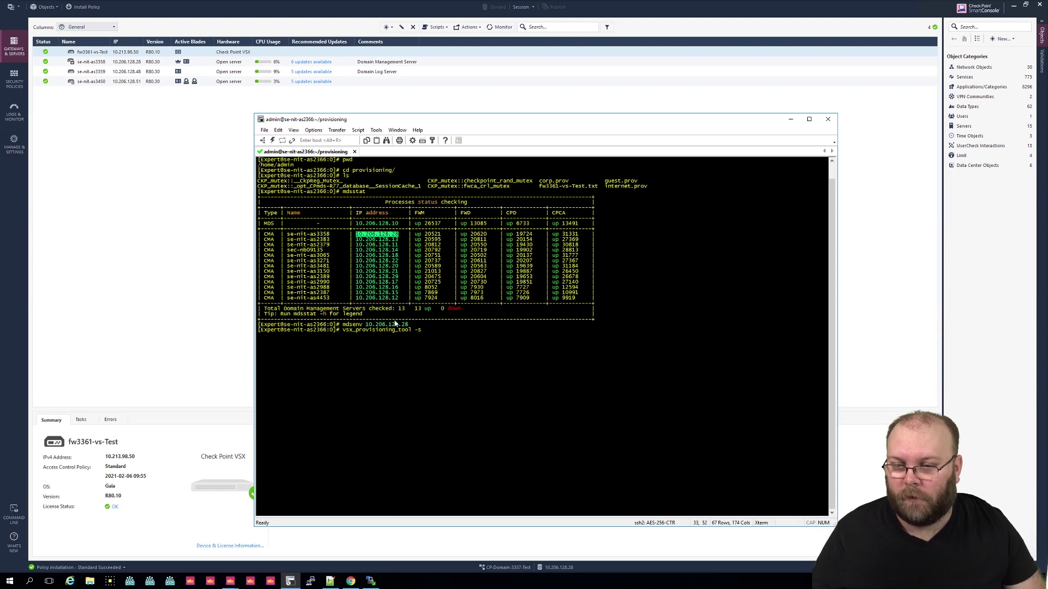
right_click(396, 235)
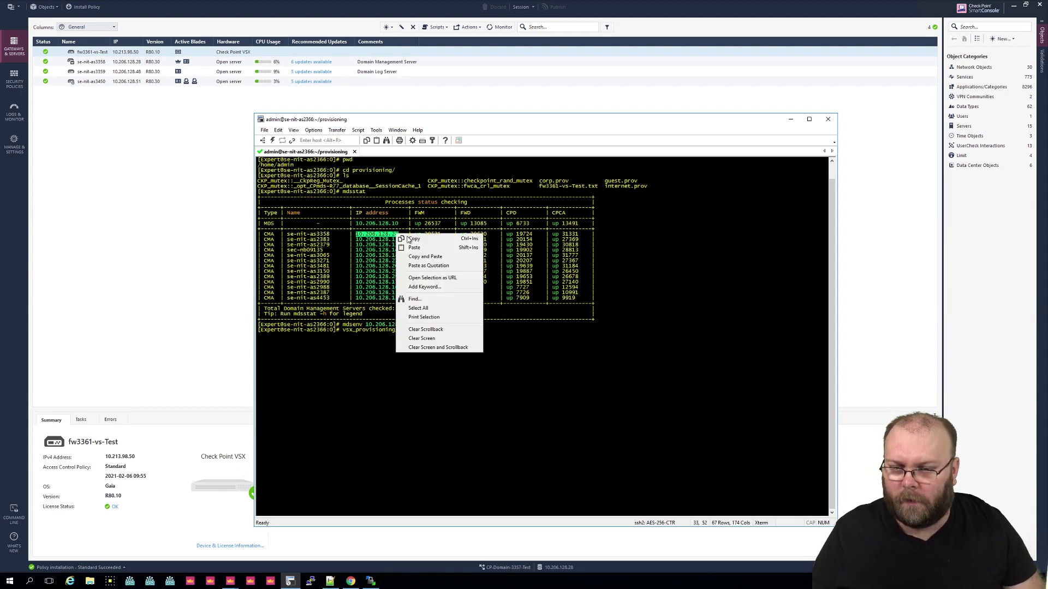
left_click(425, 257)
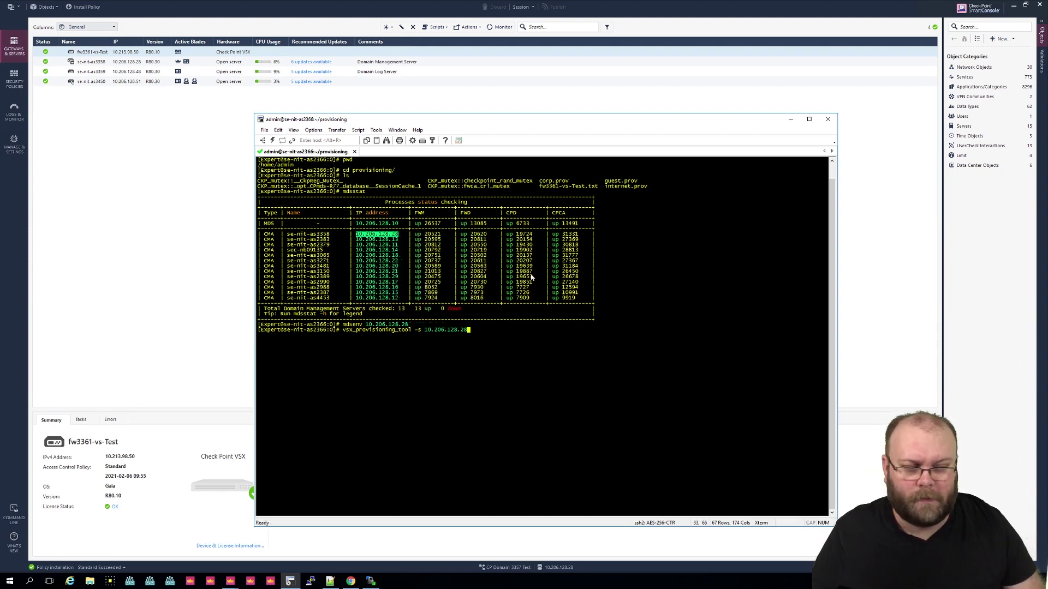
Step: Add -u with the admin username and -f /home/admin/provisioning/fw3361-vs-Test.txt
type("-")
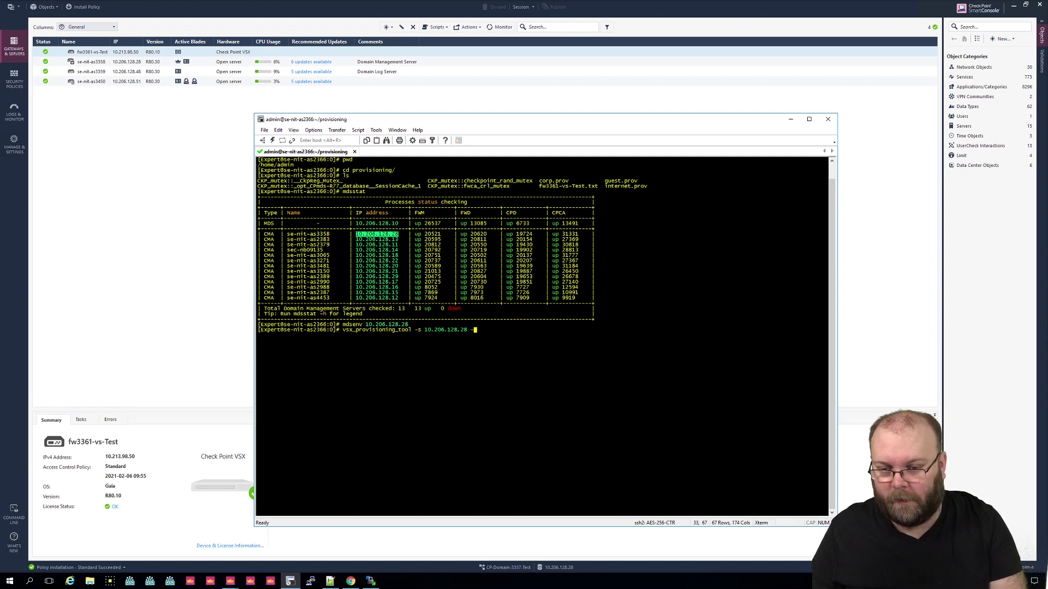
type("u ")
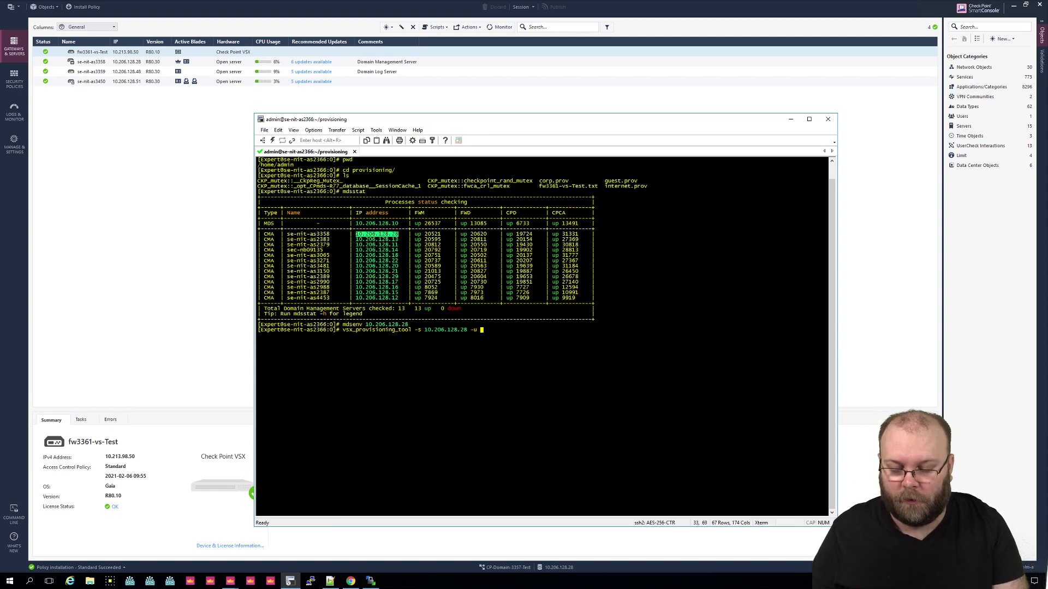
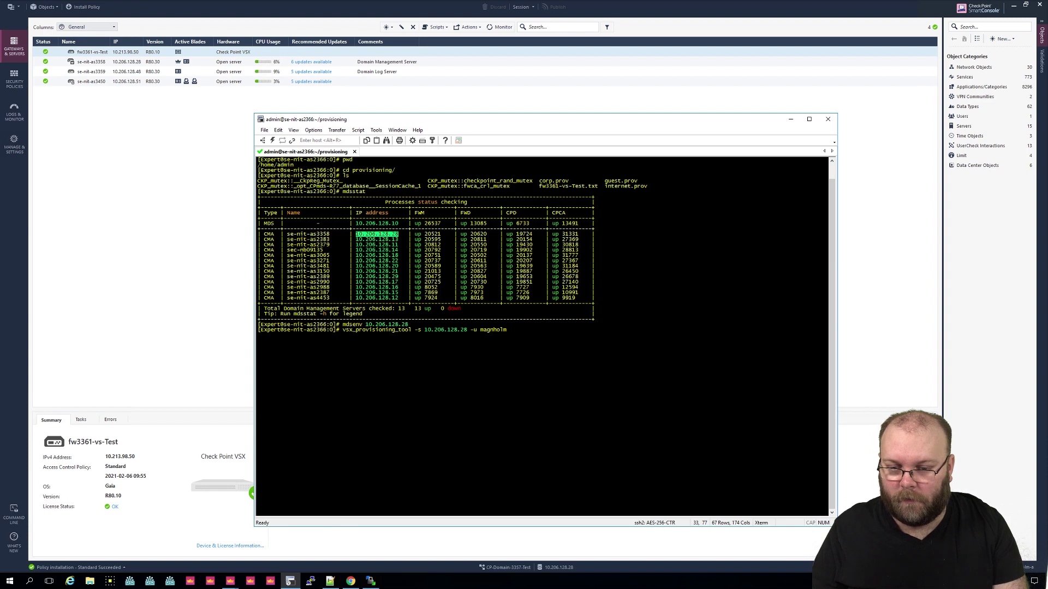
type("-a -f")
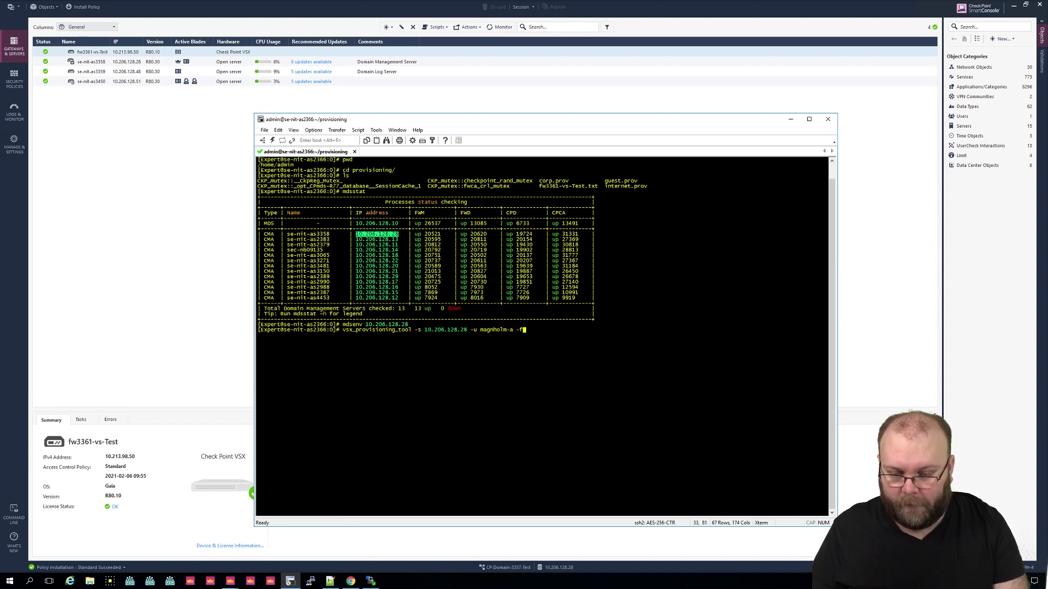
type(" /")
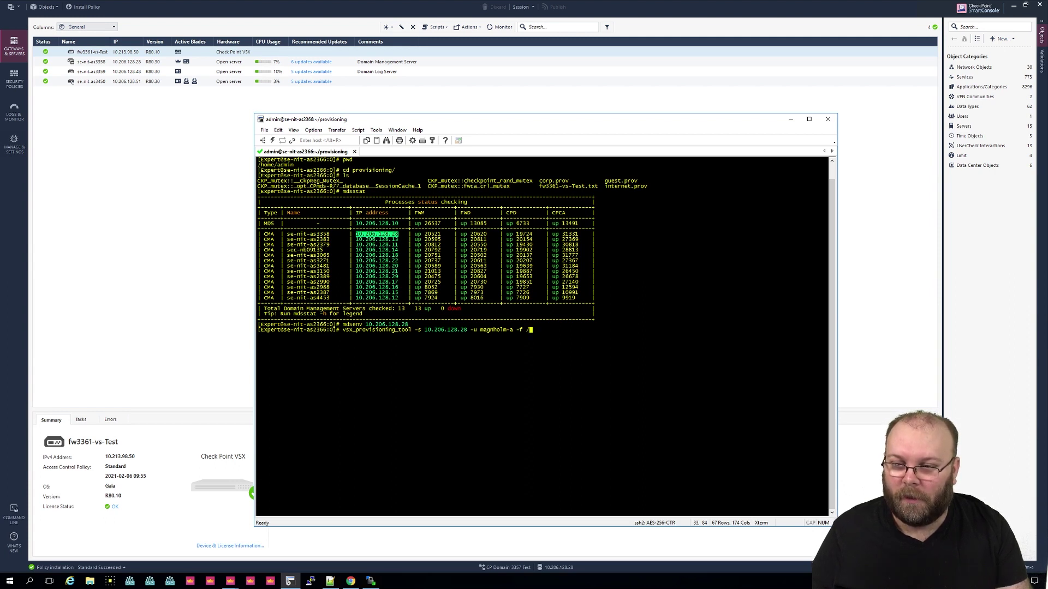
type("ho")
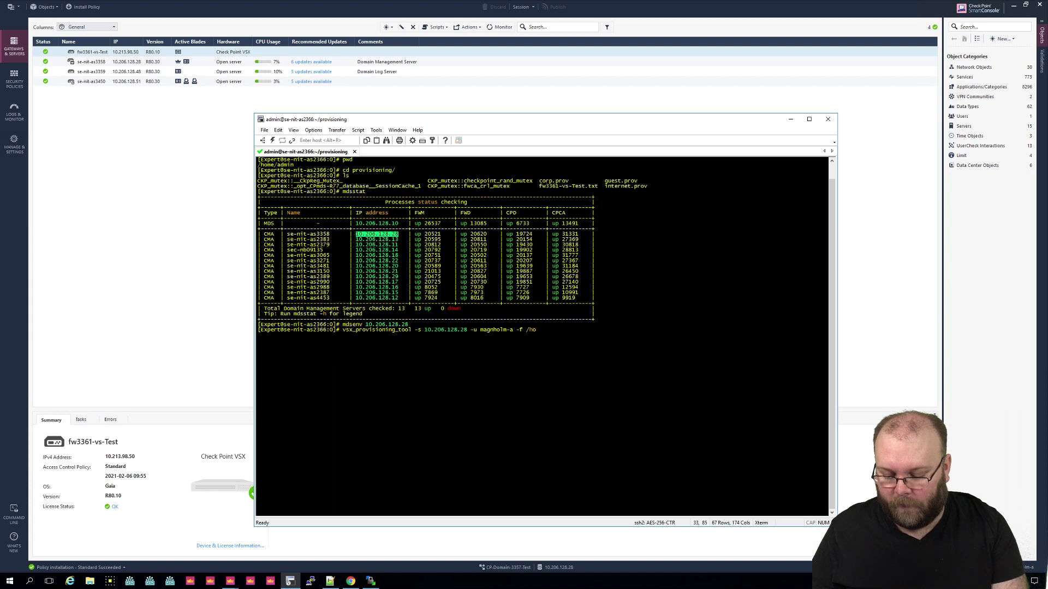
type("me/admin")
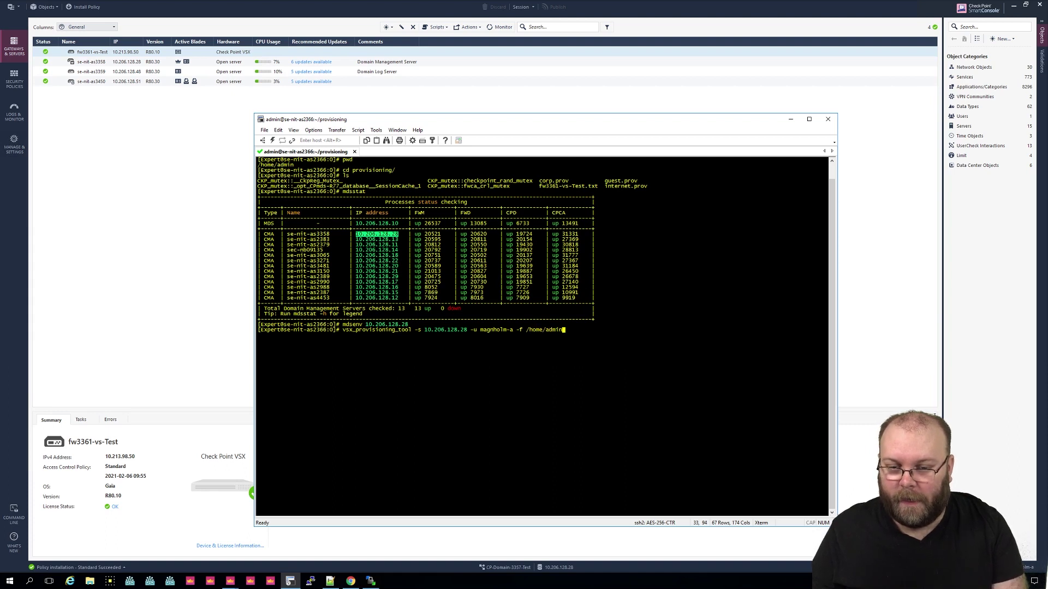
type("/pr")
key("Tab")
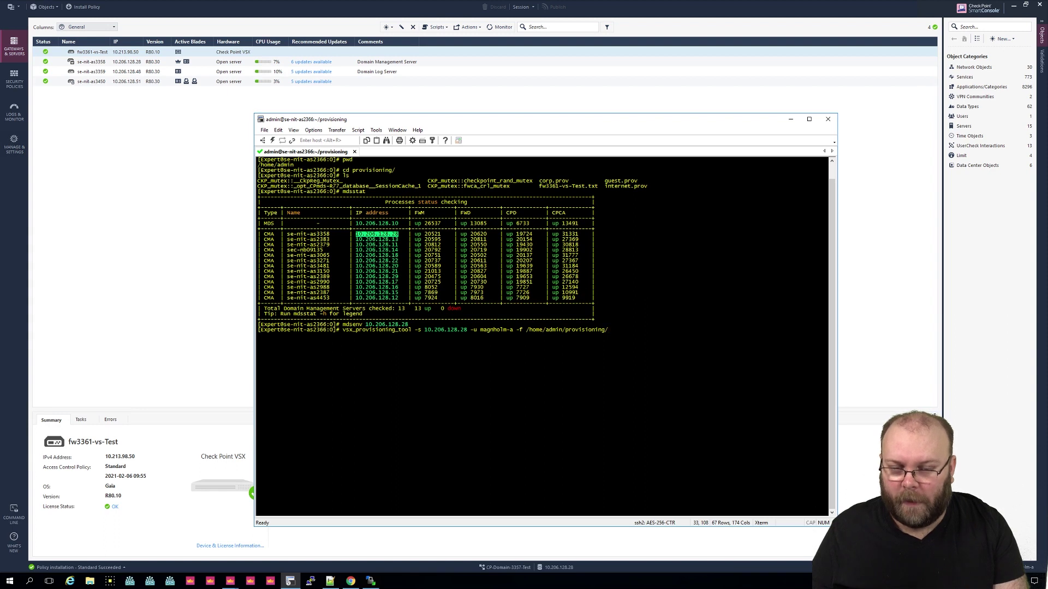
type("fw")
key("Tab")
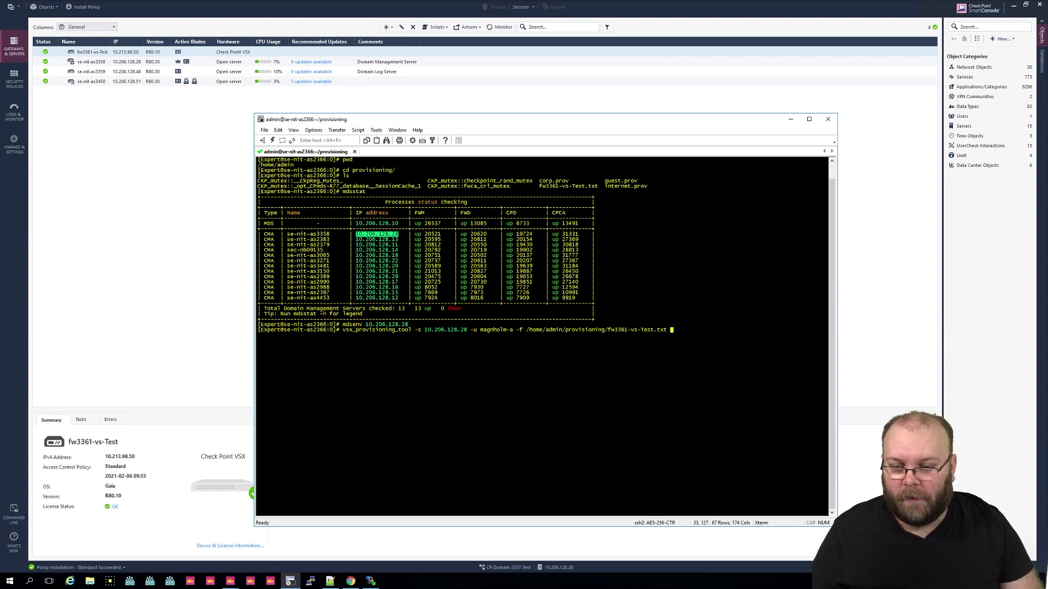
Step: Run the provisioning command with the administrator password, committing all 13 lines to fw3361-vs-Test
key("Return")
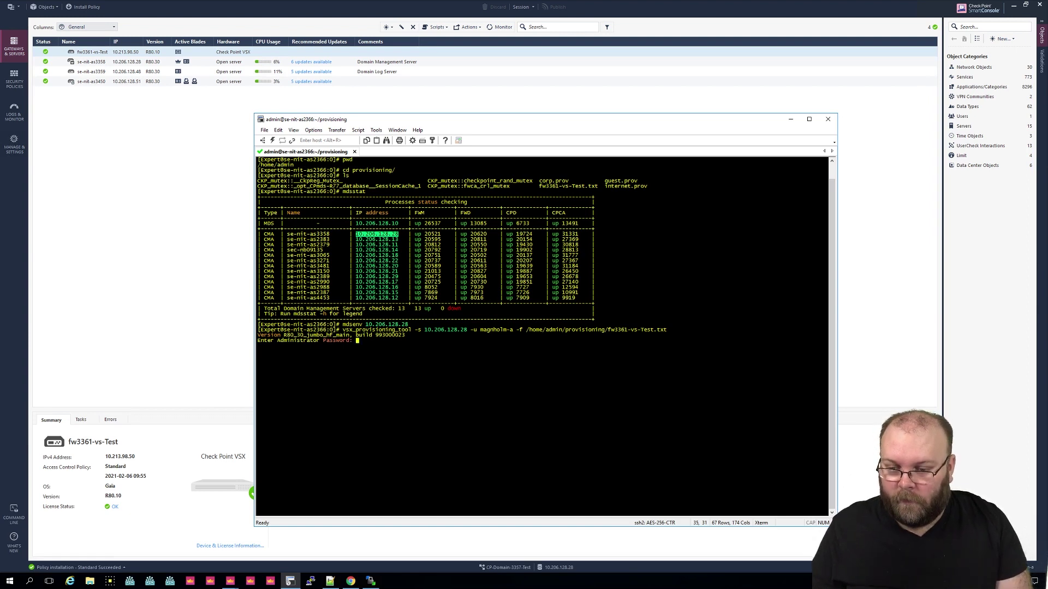
key("Return")
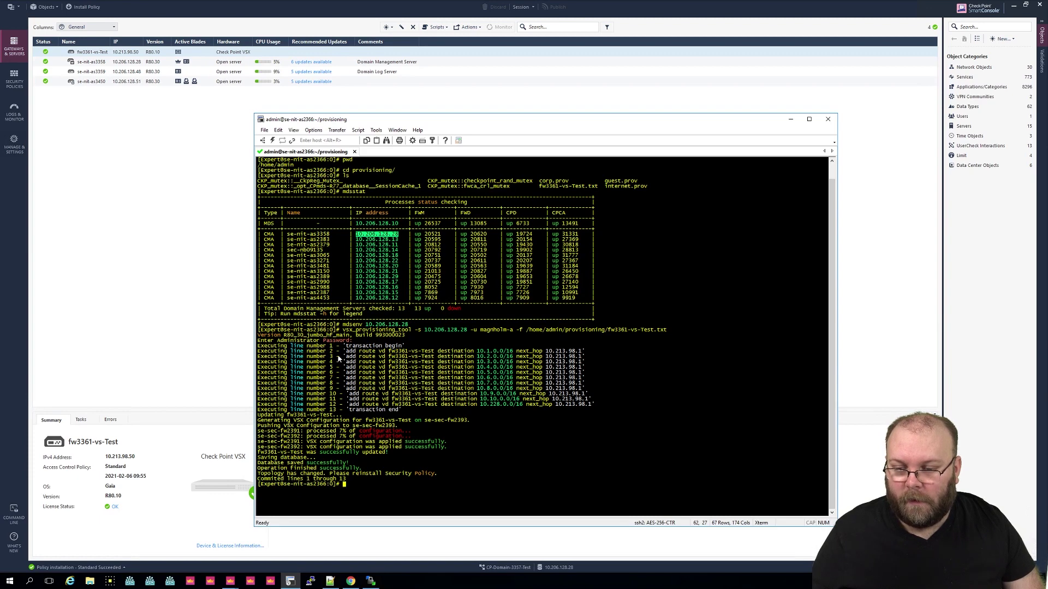
Step: Review fw3361-vs-Test's topology routes via 10.213.98.1, then cancel without changes
left_click(872, 308)
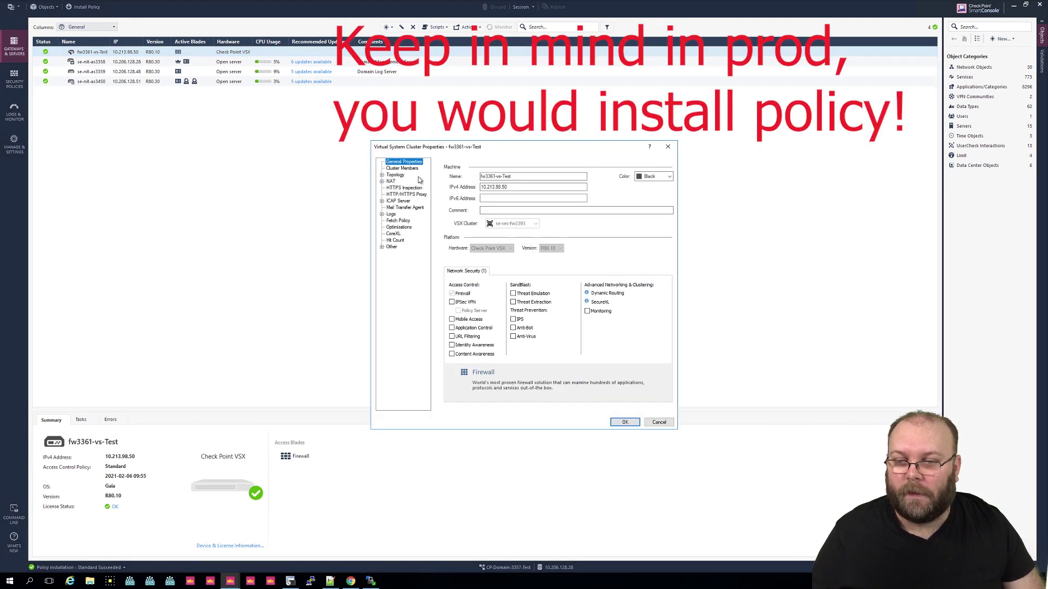
left_click(396, 175)
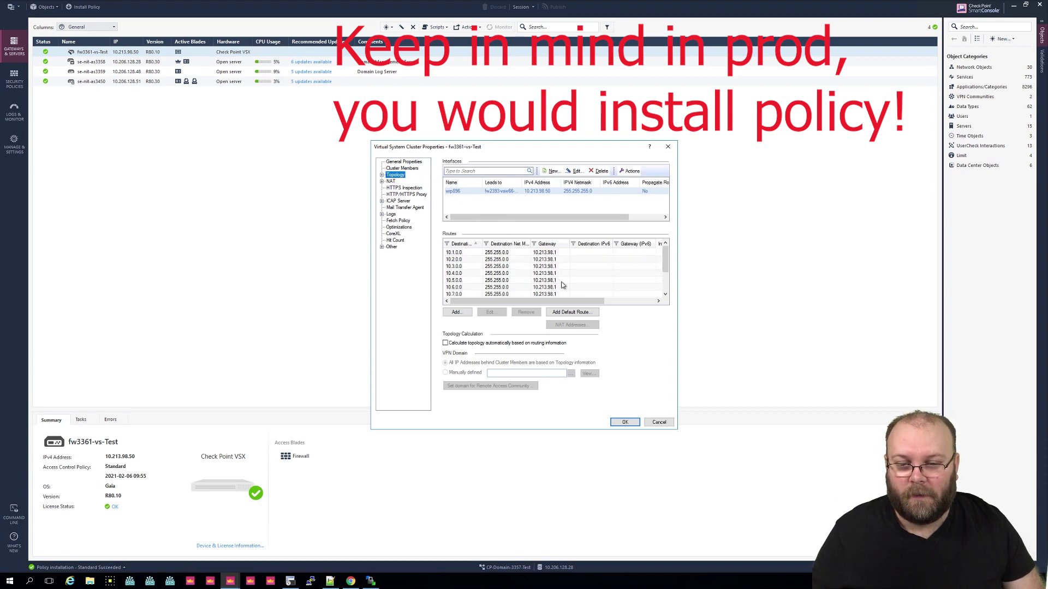
left_click(659, 422)
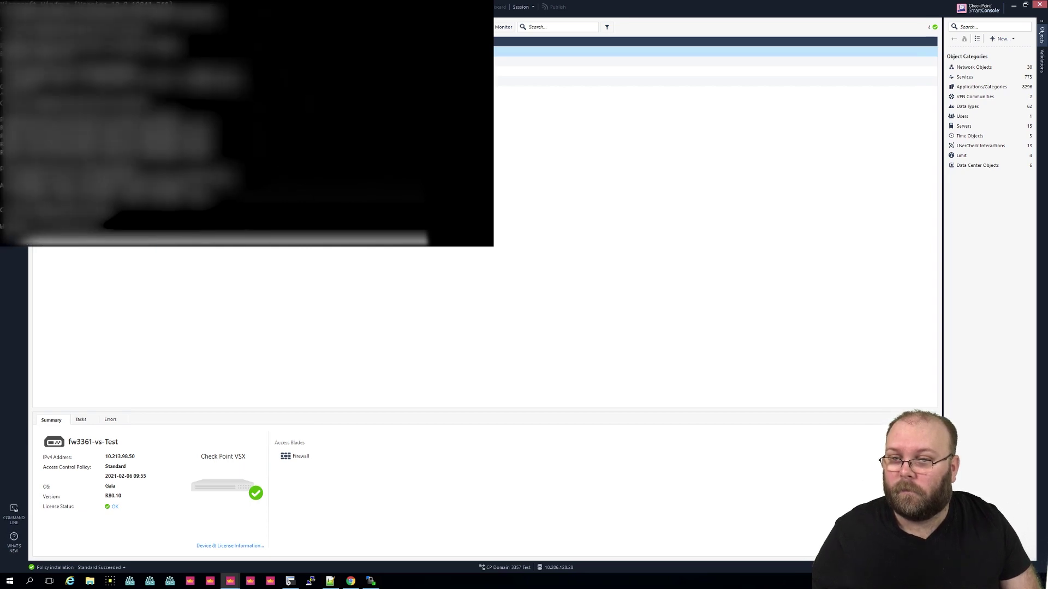
Step: Ping 10.213.98.50, getting 4 of 4 replies, then put the Command Prompt away
type("ping 10.213.98.50")
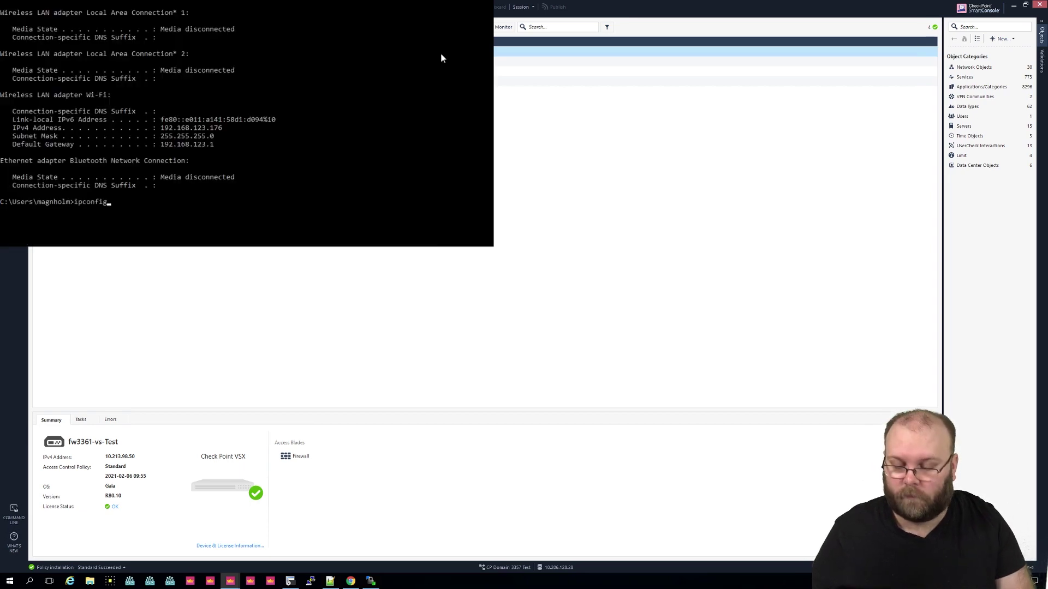
key("Return")
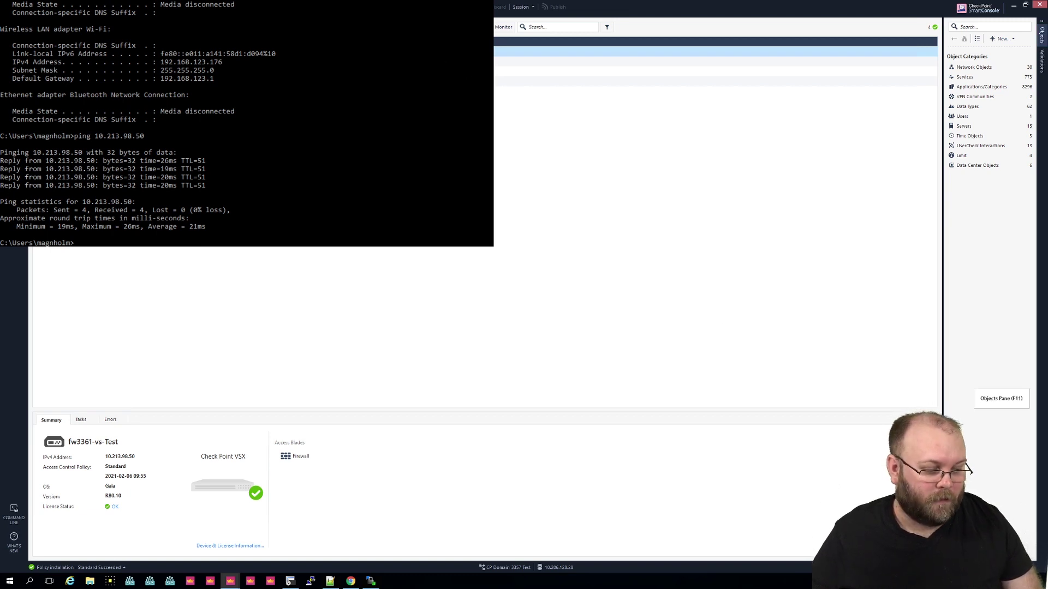
key("alt+Tab")
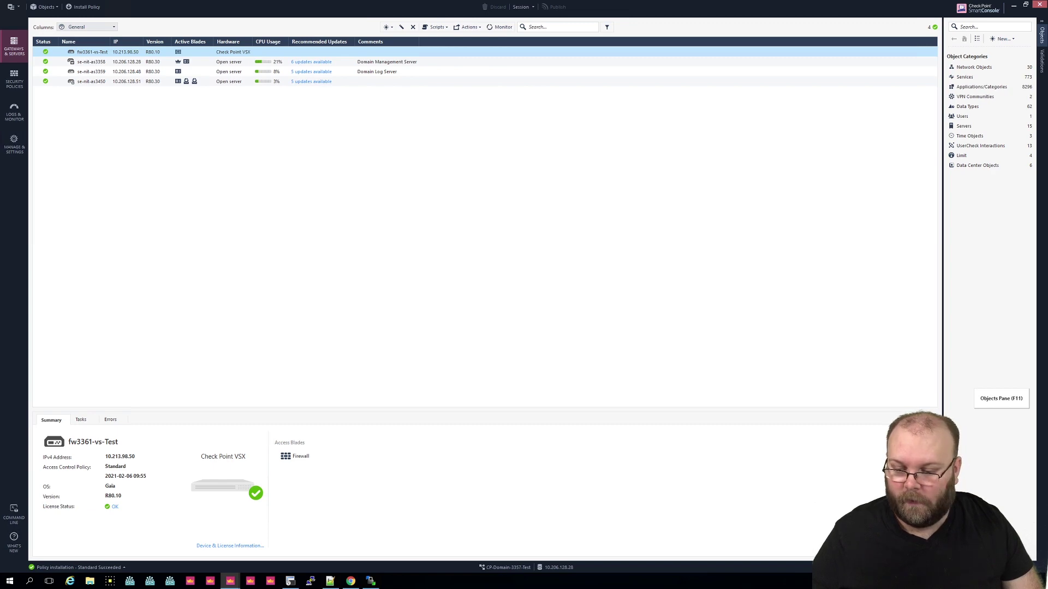
Step: Return to the SecureCRT session showing the provisioning output and reinstall-policy notice
key("alt+Tab")
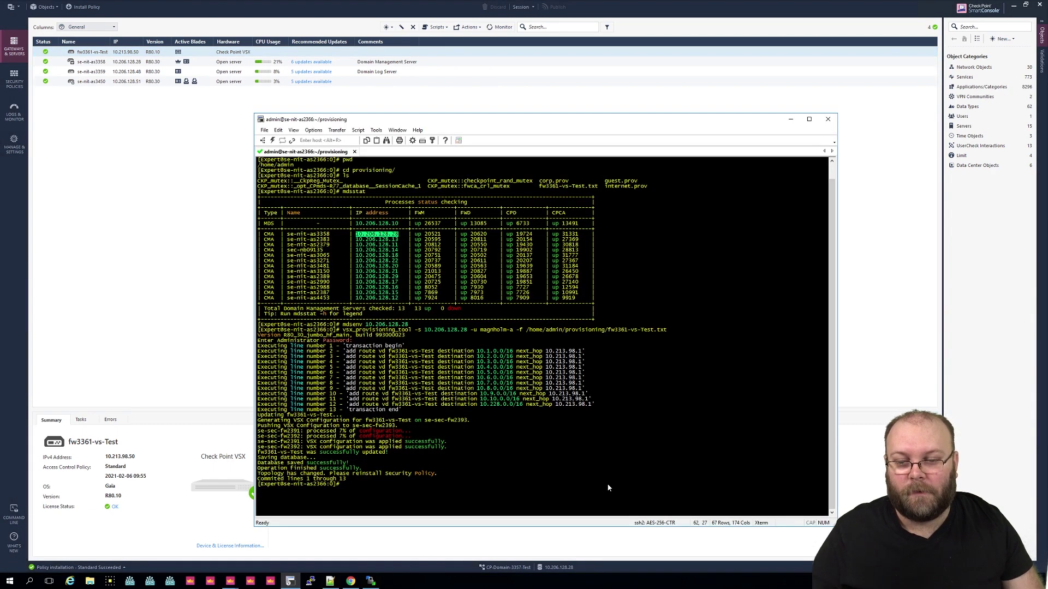